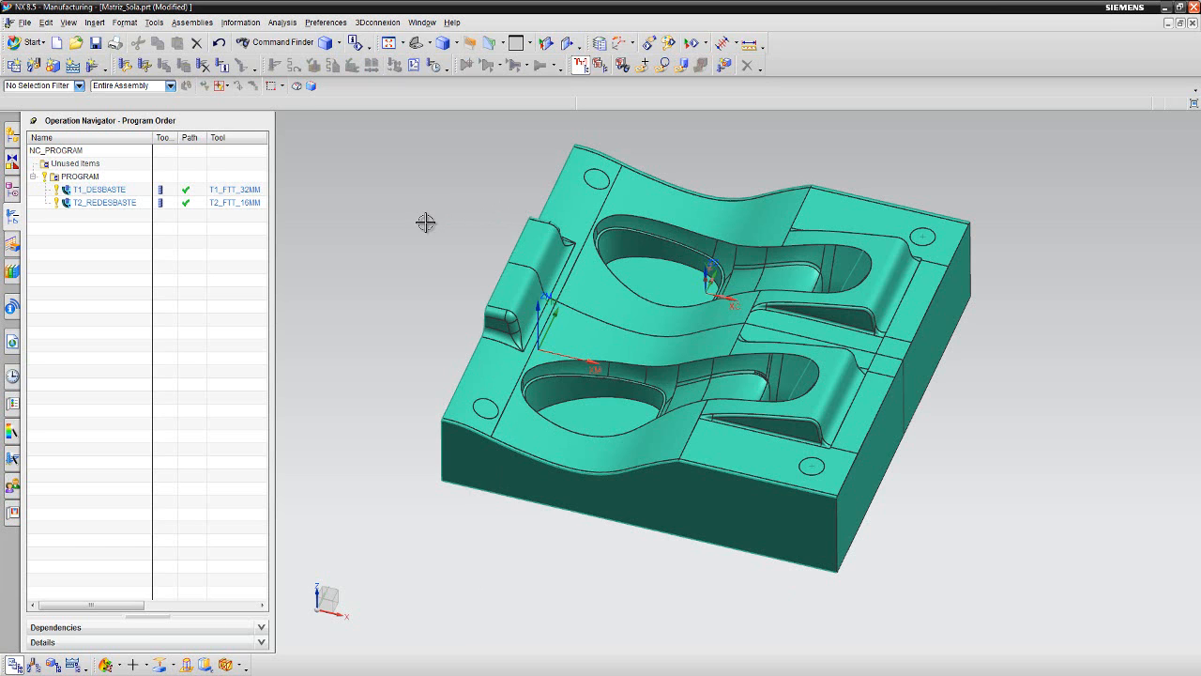
Display the tool paths of the T1_DESBASTE and T2_REDESBASTE operations and select the PROGRAM group.
{"action": "left_click", "coordinate": [102, 190]}
{"action": "left_click", "coordinate": [105, 203]}
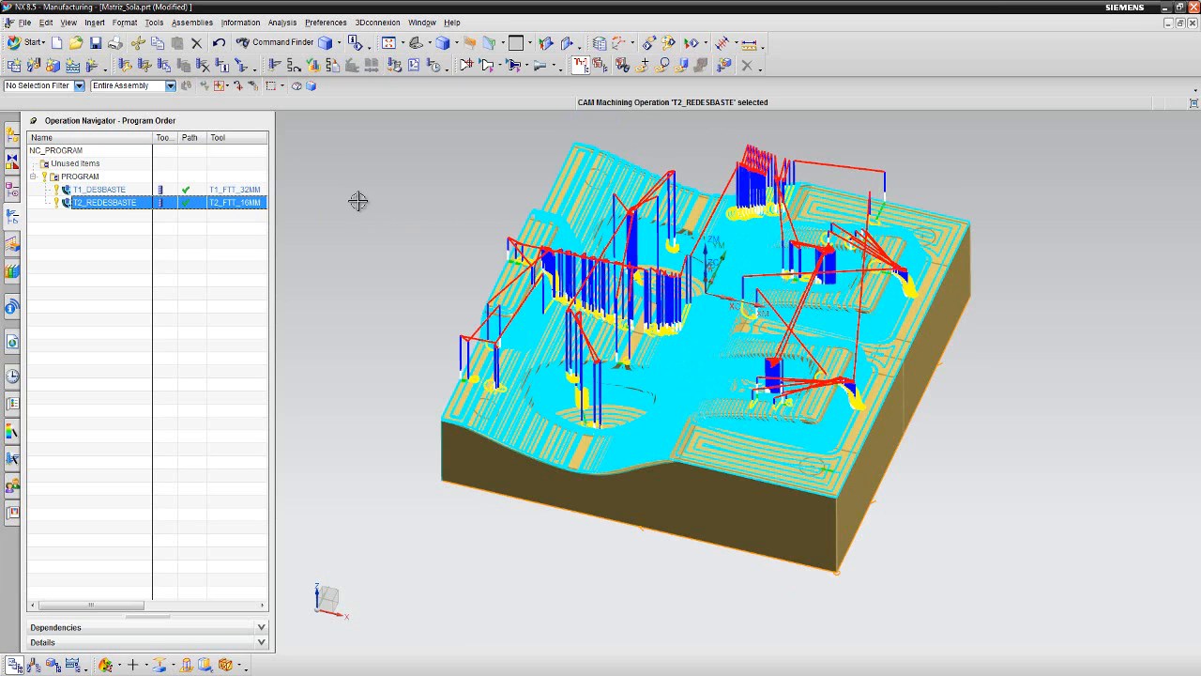
{"action": "left_click", "coordinate": [84, 176]}
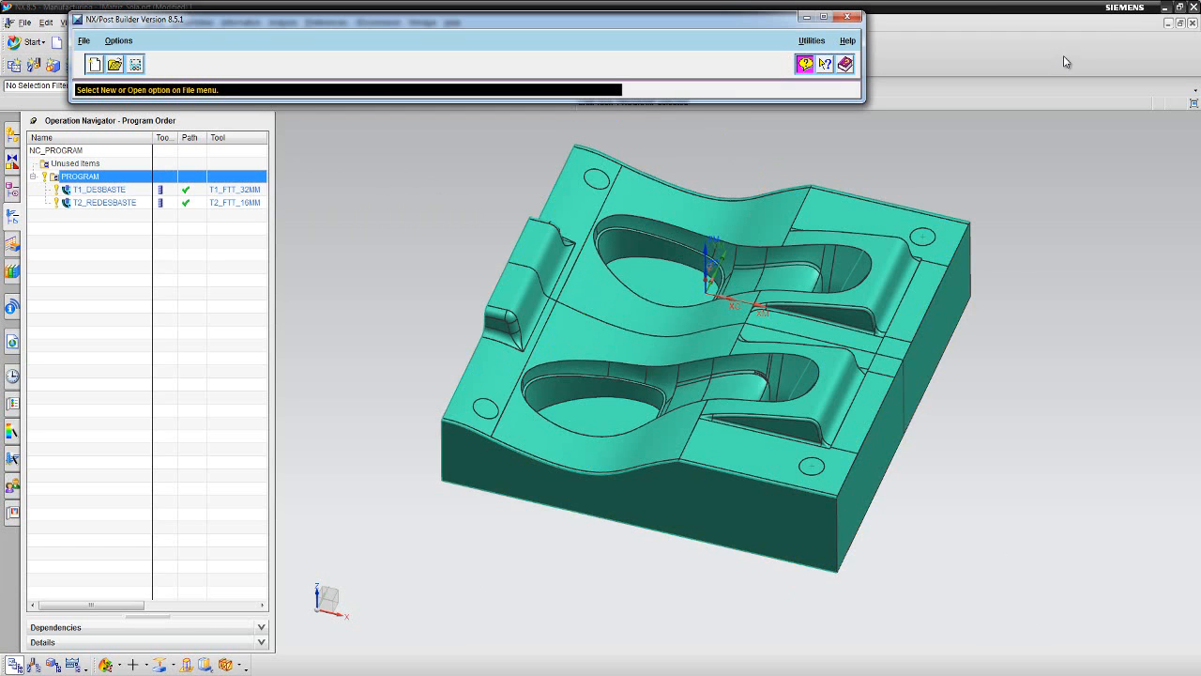
Minimize NX, switch to Post Builder and start a new post processor named AKIRA.
{"action": "left_click", "coordinate": [1169, 8]}
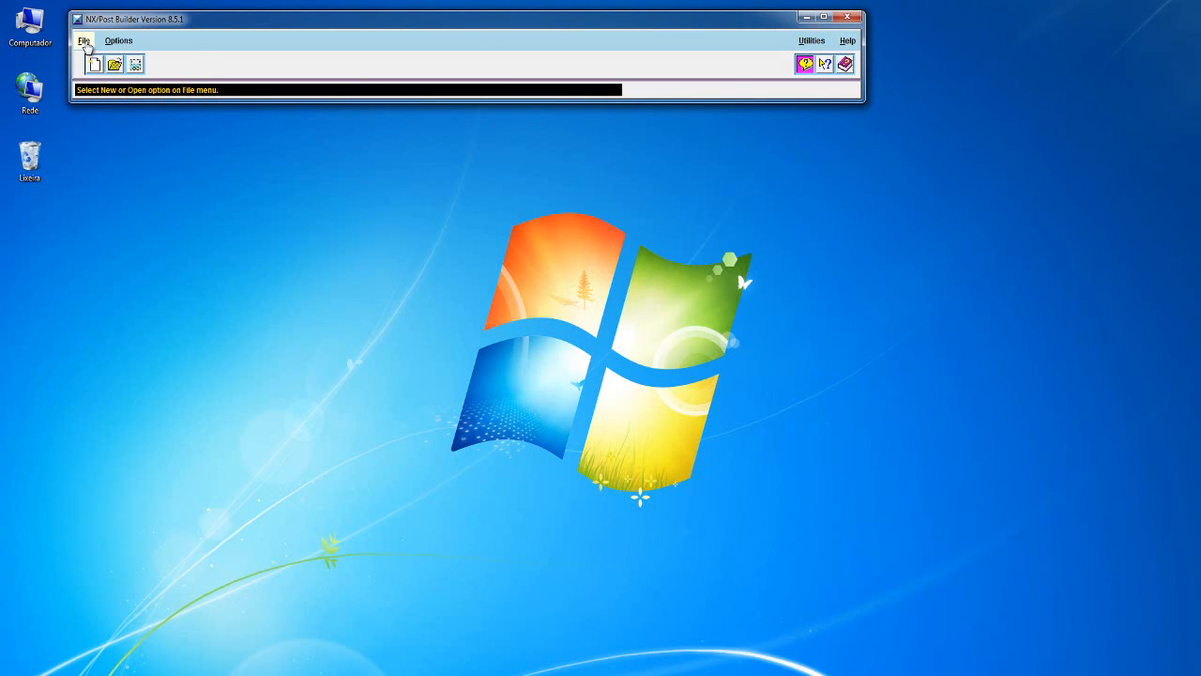
{"action": "left_click", "coordinate": [83, 40]}
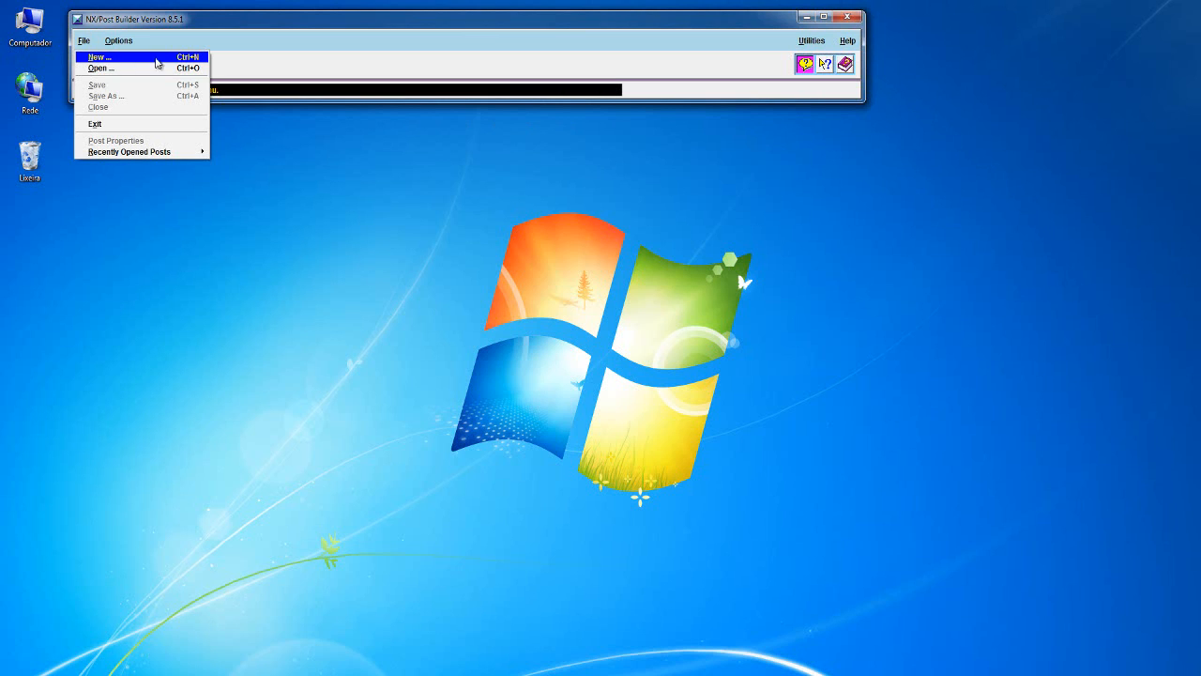
{"action": "left_click", "coordinate": [188, 62]}
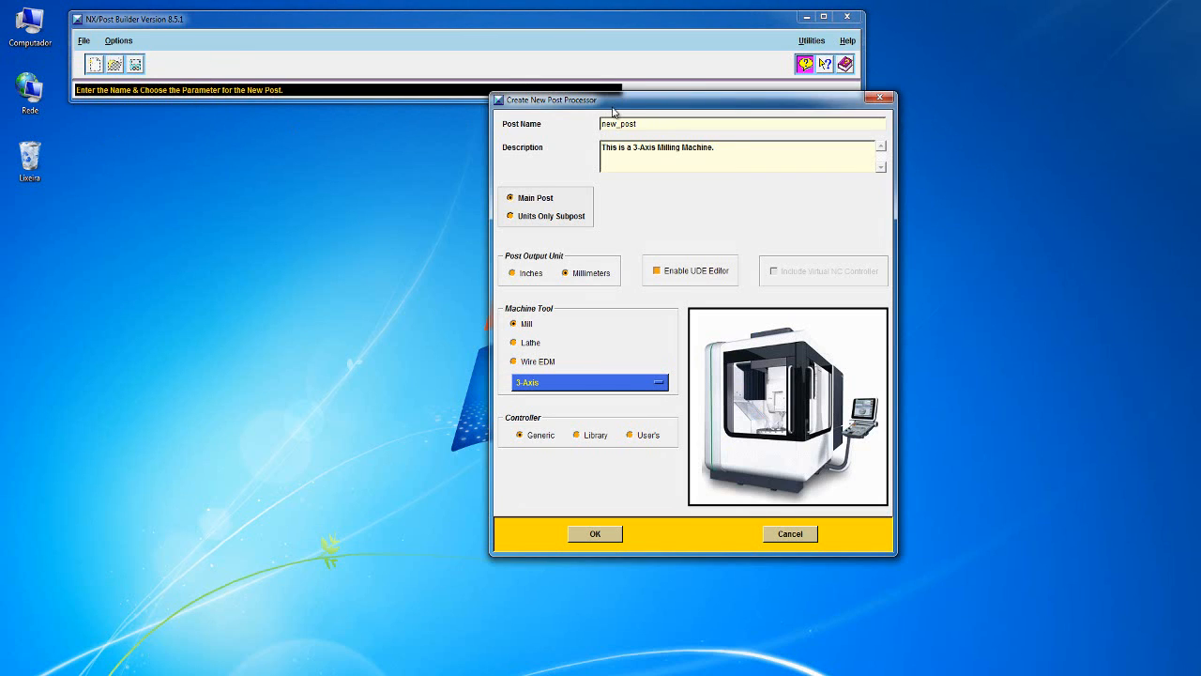
{"action": "left_click_drag", "start_coordinate": [617, 103], "coordinate": [428, 131]}
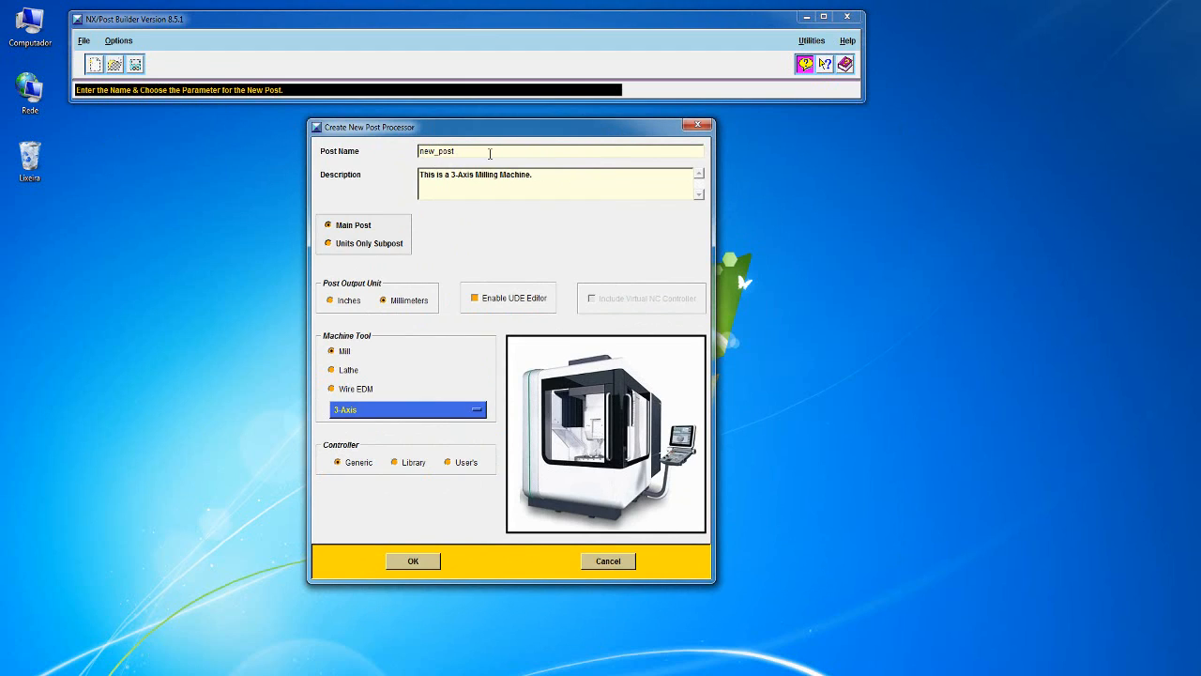
{"action": "double_click", "coordinate": [429, 152]}
{"action": "type", "text": "AKIRA"}
Set the post output unit to millimeters and enable the UDE Editor, keeping the machine as a 3-Axis mill.
{"action": "left_click", "coordinate": [549, 191]}
{"action": "left_click", "coordinate": [331, 300]}
{"action": "left_click", "coordinate": [383, 301]}
{"action": "left_click", "coordinate": [475, 299]}
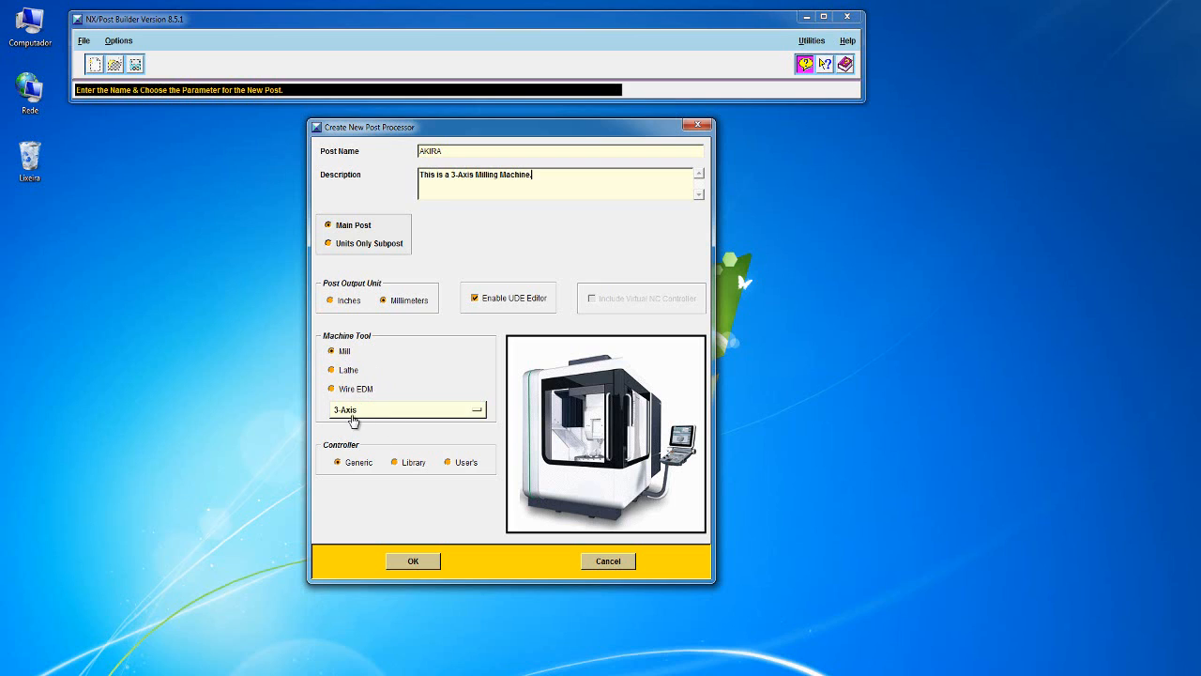
{"action": "left_click", "coordinate": [468, 412]}
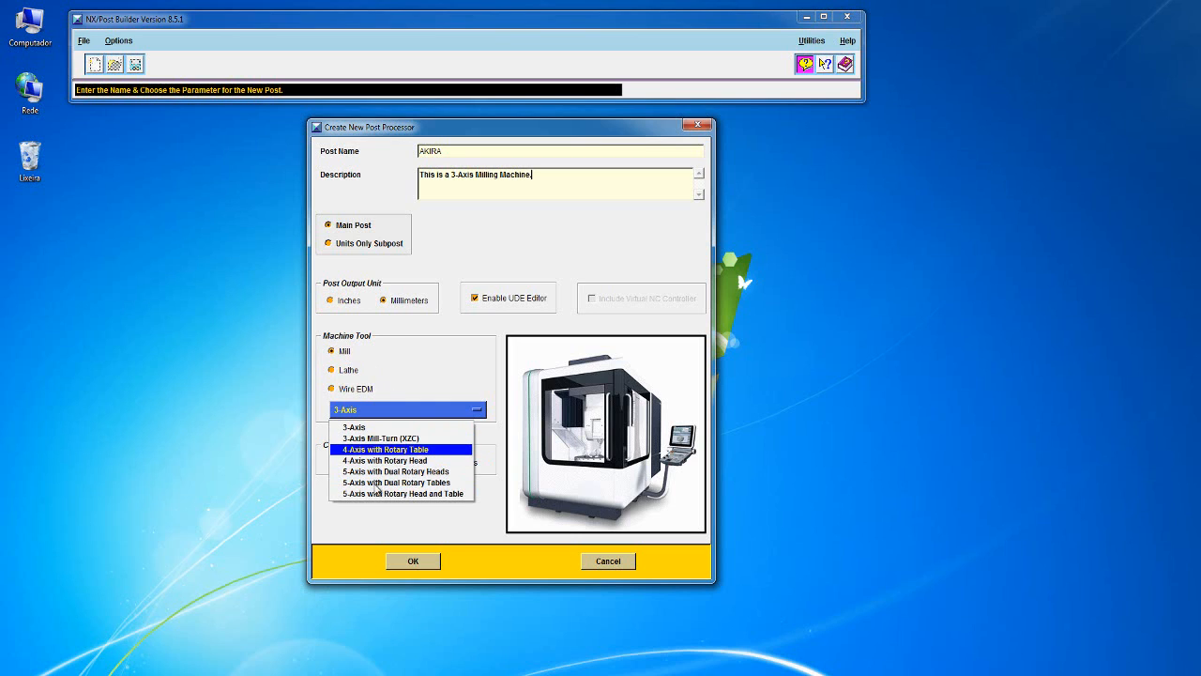
{"action": "left_click", "coordinate": [422, 385]}
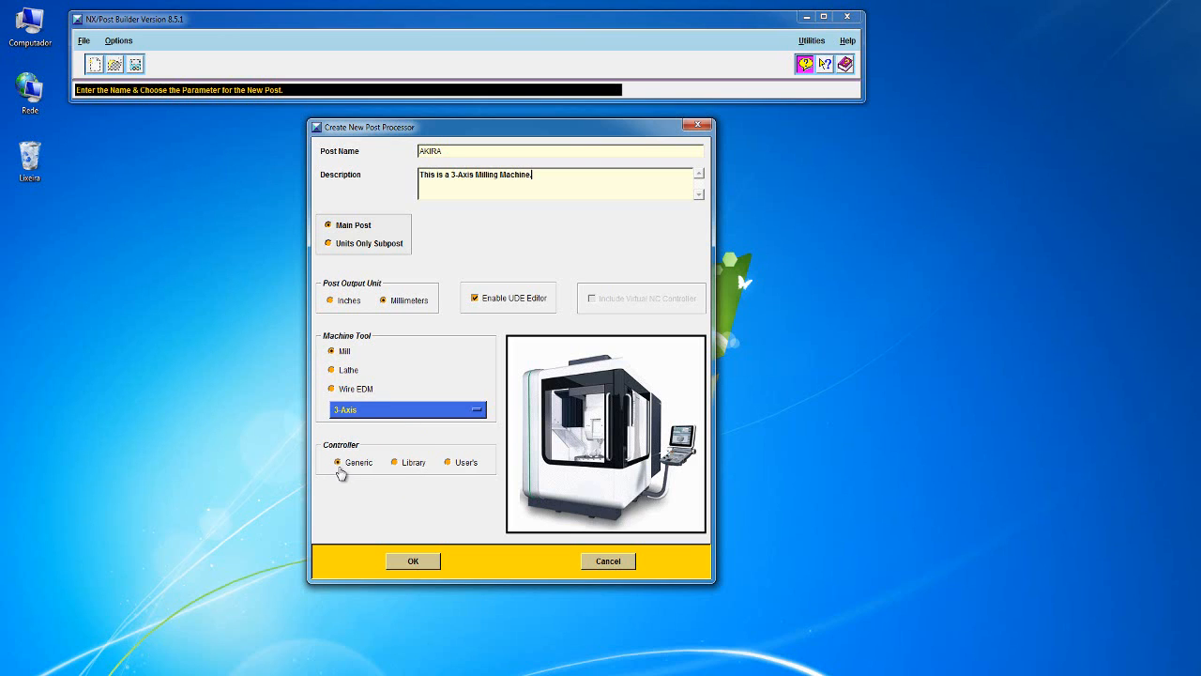
Compare the Library and User's controller options, choose Generic, and create the post with the UDE Editor enabled.
{"action": "left_click", "coordinate": [396, 465]}
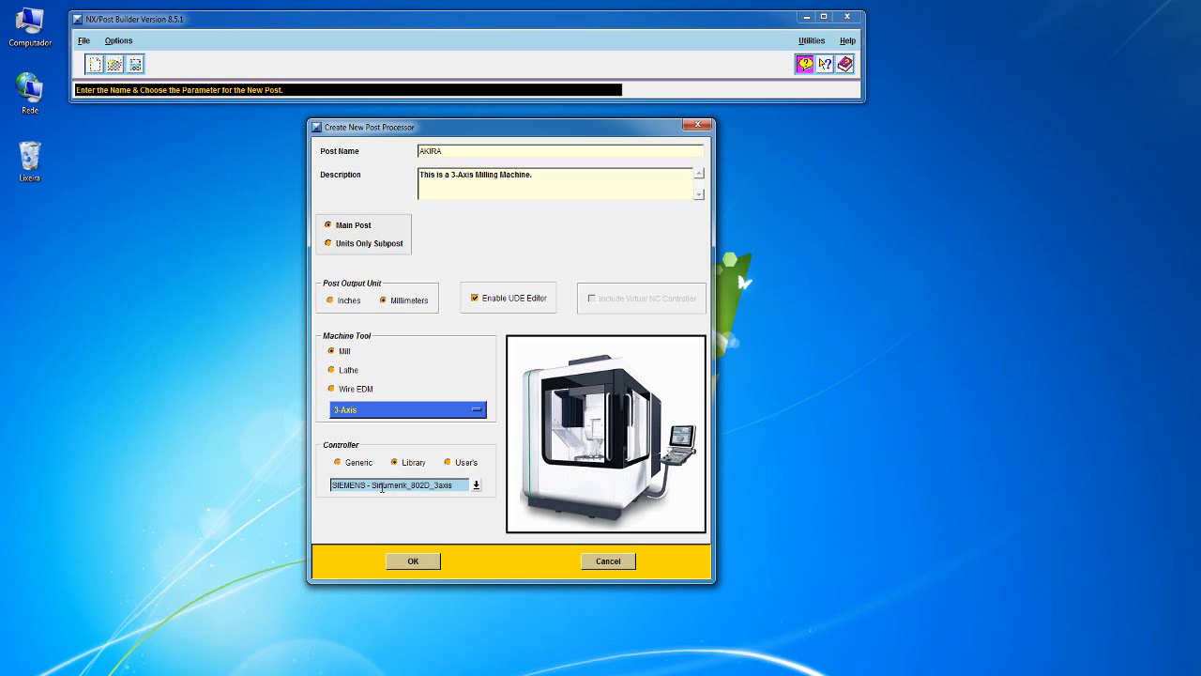
{"action": "mouse_move", "coordinate": [410, 487]}
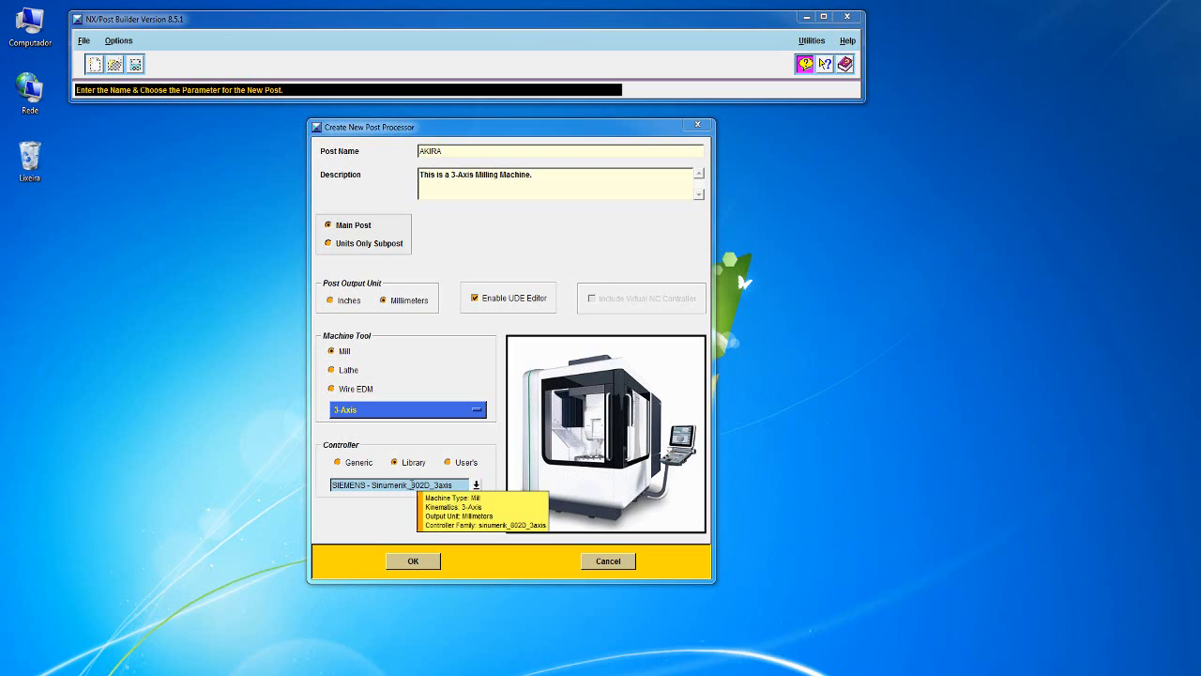
{"action": "left_click", "coordinate": [455, 466]}
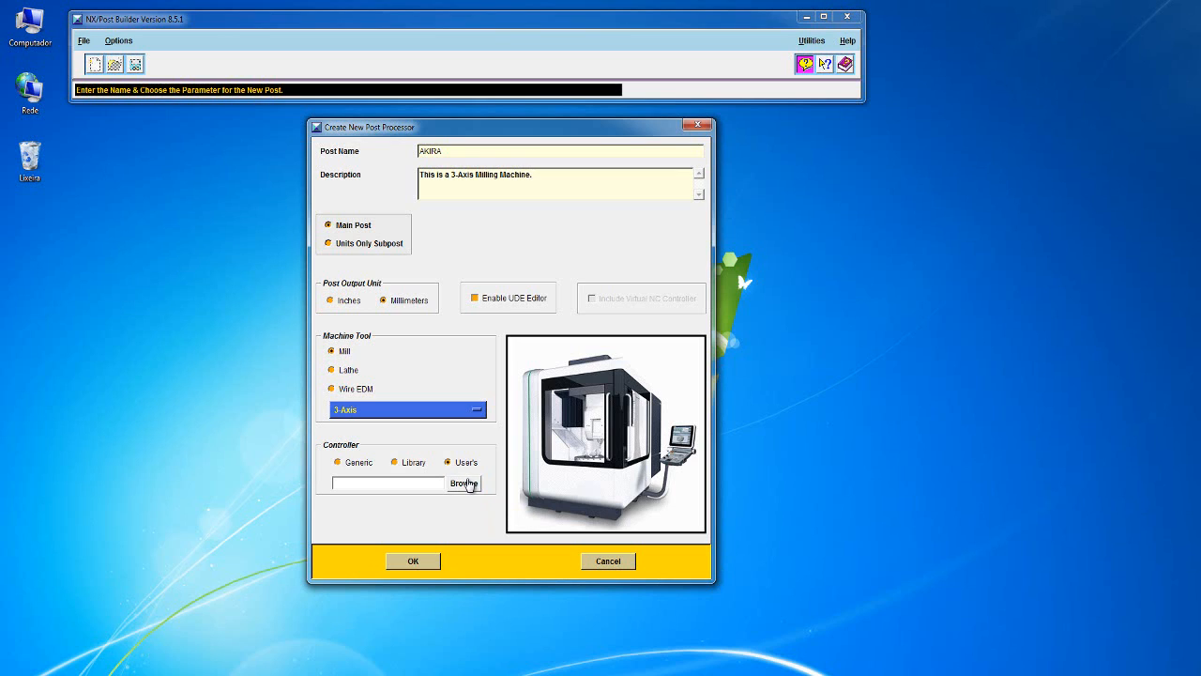
{"action": "left_click", "coordinate": [338, 463]}
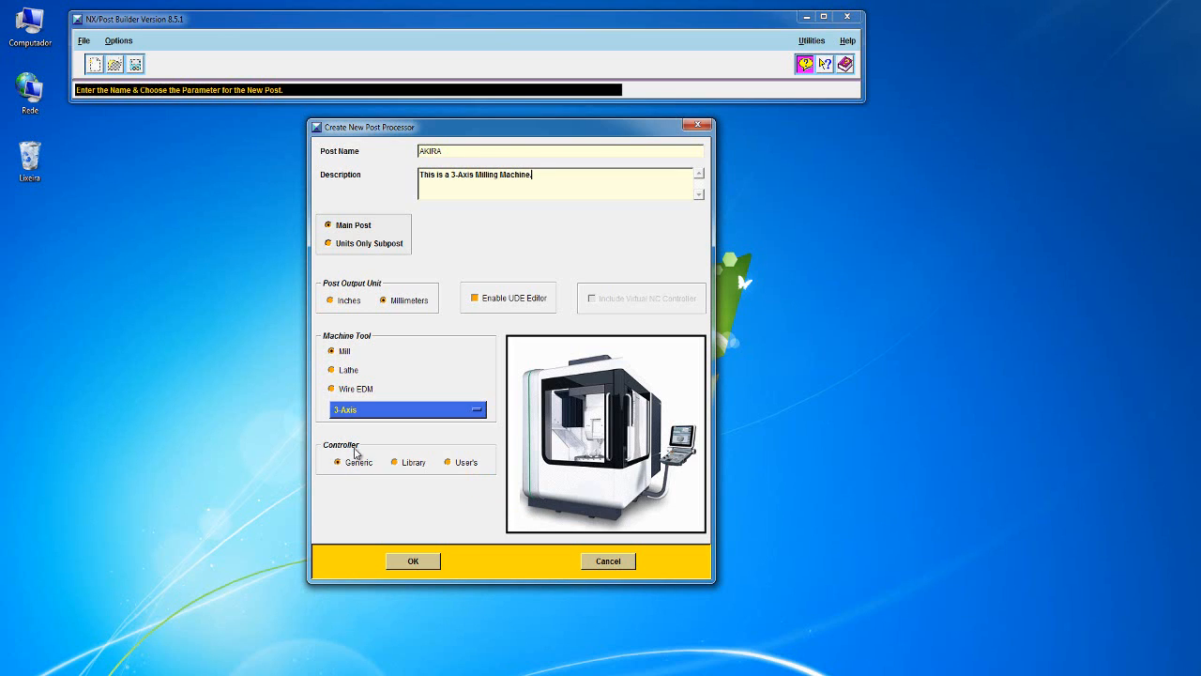
{"action": "left_click", "coordinate": [475, 299]}
{"action": "left_click", "coordinate": [408, 561]}
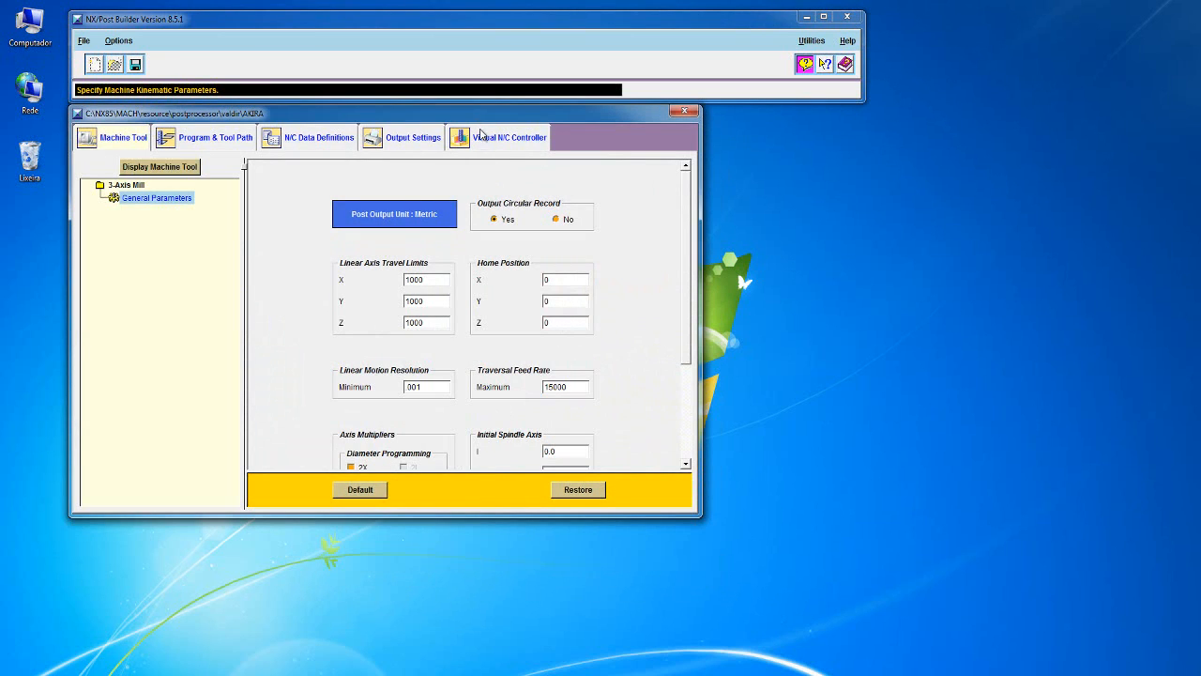
Enlarge the post's window and set the linear axis travel limits to X 840 and Y 540, along with the Z limit.
{"action": "left_click_drag", "start_coordinate": [474, 114], "coordinate": [474, 119]}
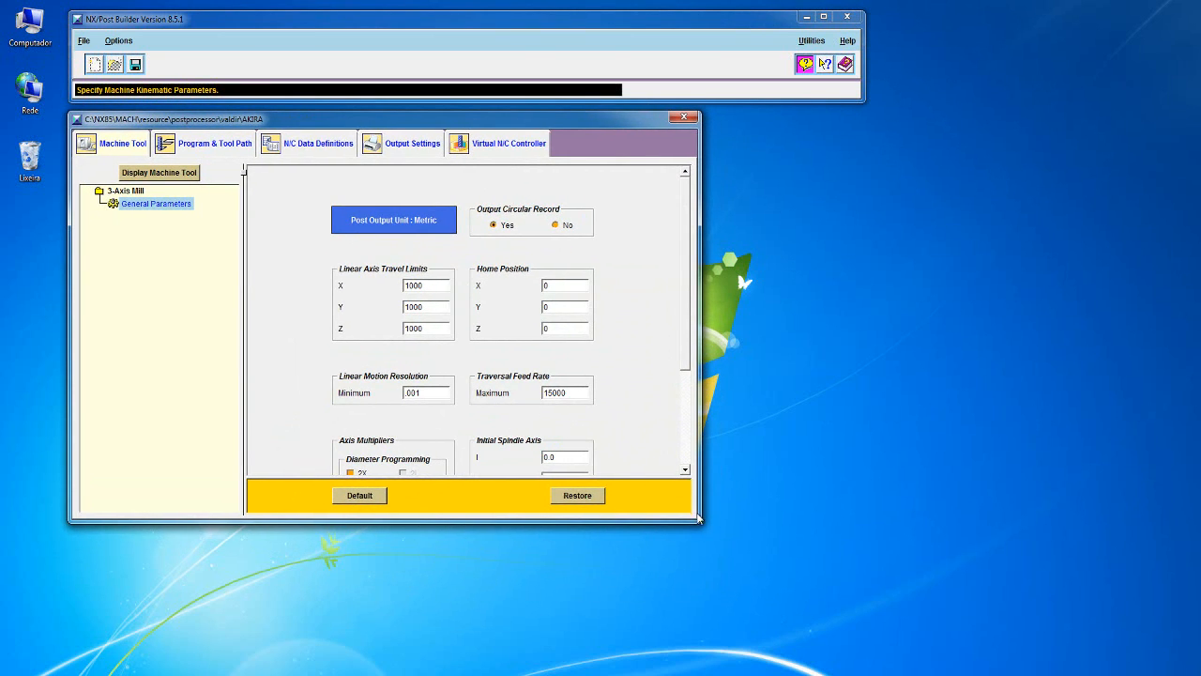
{"action": "left_click_drag", "start_coordinate": [703, 529], "coordinate": [998, 660]}
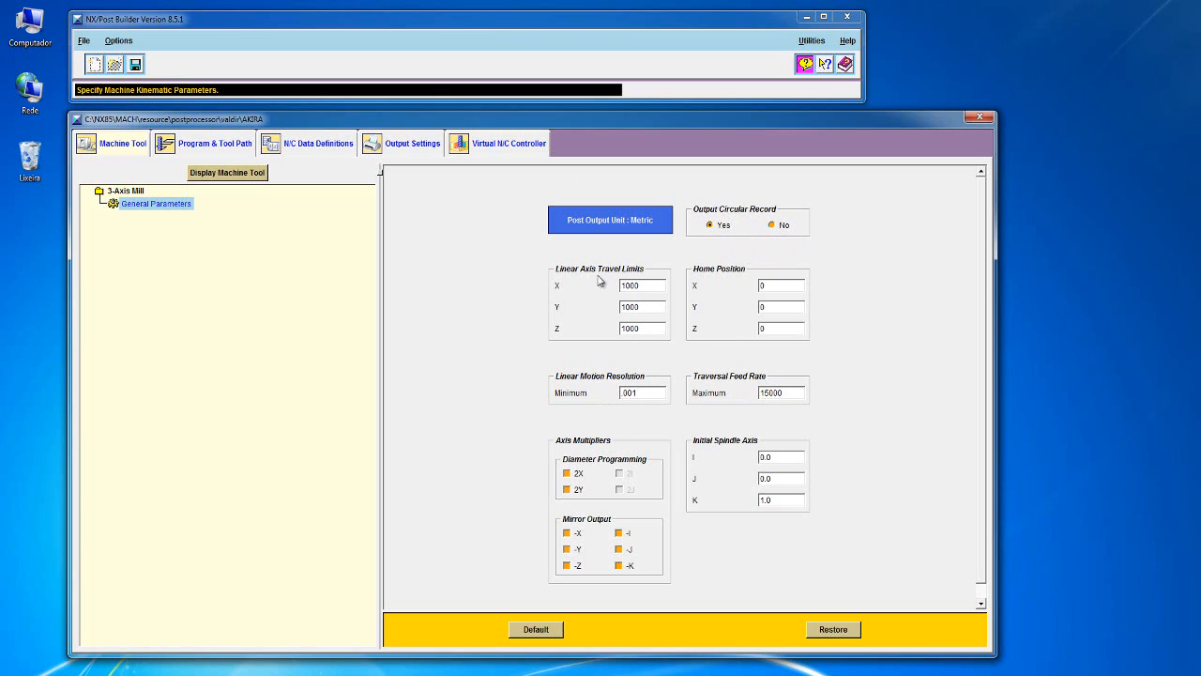
{"action": "left_click_drag", "start_coordinate": [651, 285], "coordinate": [607, 300]}
{"action": "type", "text": "840"}
{"action": "key", "text": "Tab"}
{"action": "type", "text": "540"}
{"action": "key", "text": "Tab"}
{"action": "type", "text": "5"}
Set the maximum traversal feed rate to 30000 and preview the machine tool diagram.
{"action": "left_click_drag", "start_coordinate": [769, 393], "coordinate": [742, 392]}
{"action": "left_click", "coordinate": [258, 261]}
{"action": "left_click", "coordinate": [226, 179]}
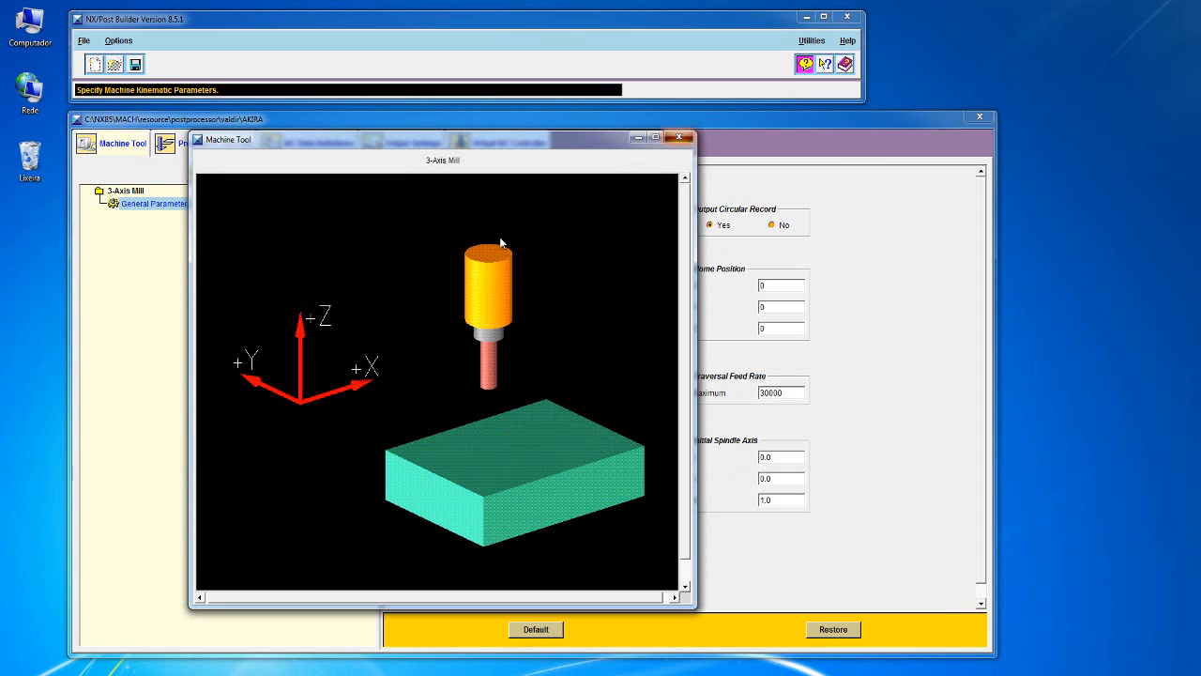
{"action": "left_click", "coordinate": [679, 139]}
Look through the program and tool path settings, from G and M codes to word definitions, custom commands and linked posts.
{"action": "left_click", "coordinate": [214, 143]}
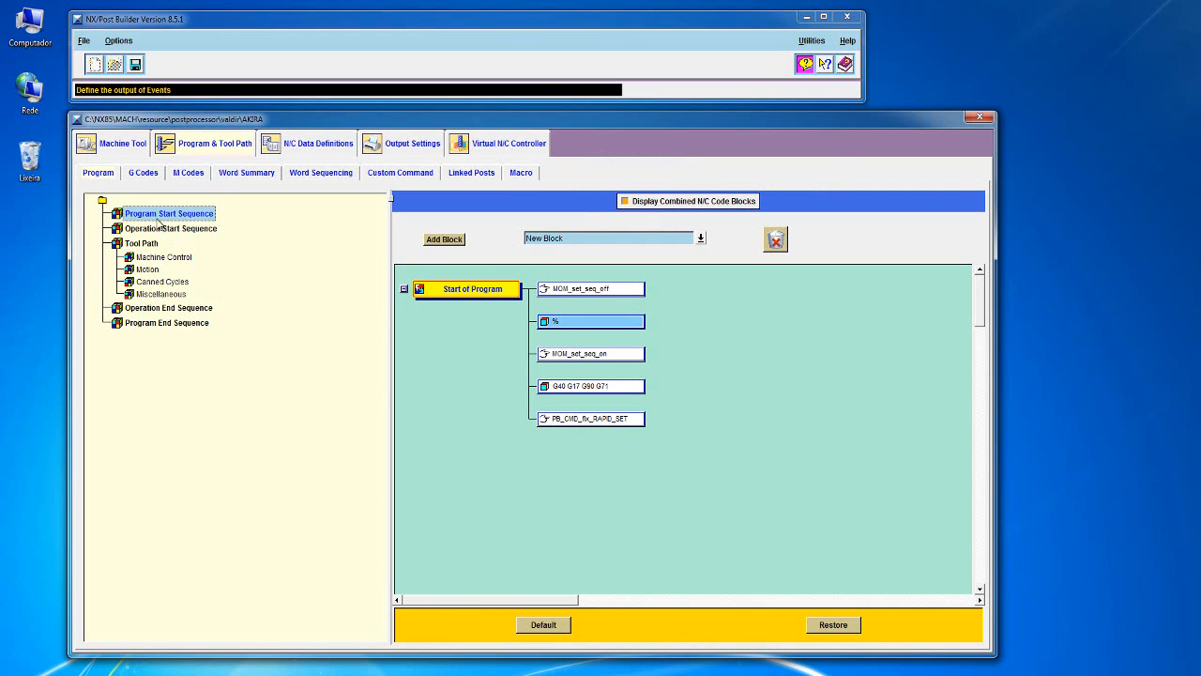
{"action": "left_click", "coordinate": [147, 173]}
{"action": "left_click", "coordinate": [192, 175]}
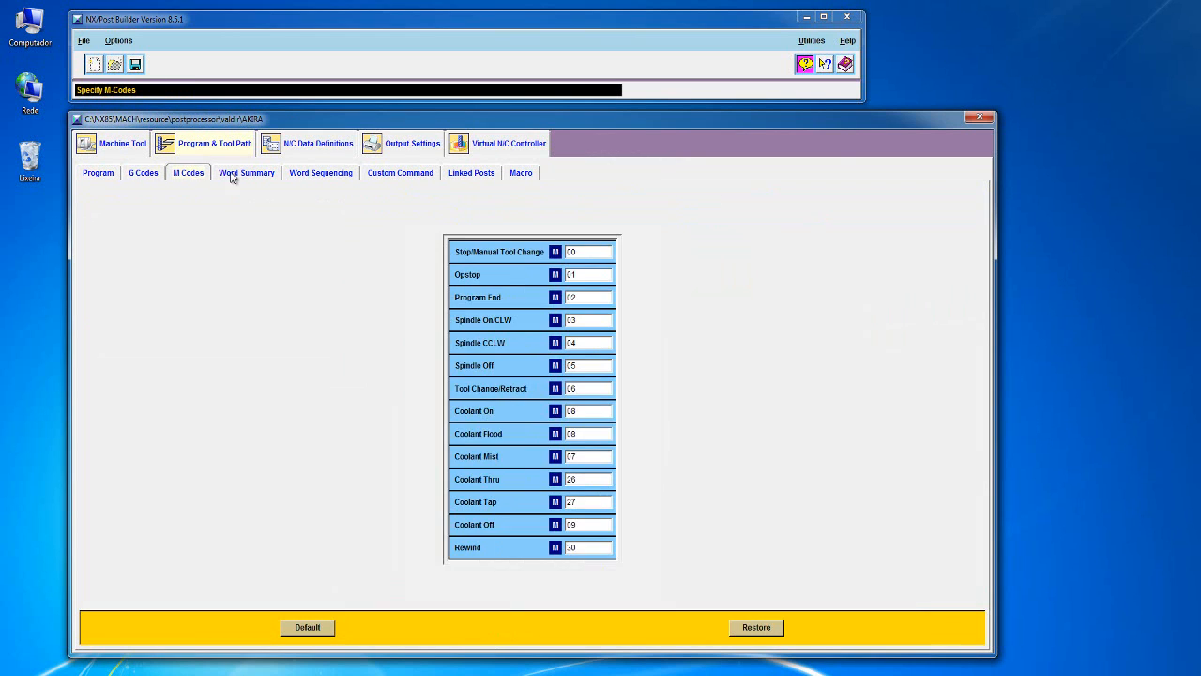
{"action": "left_click", "coordinate": [249, 176]}
{"action": "left_click", "coordinate": [317, 176]}
{"action": "left_click", "coordinate": [401, 174]}
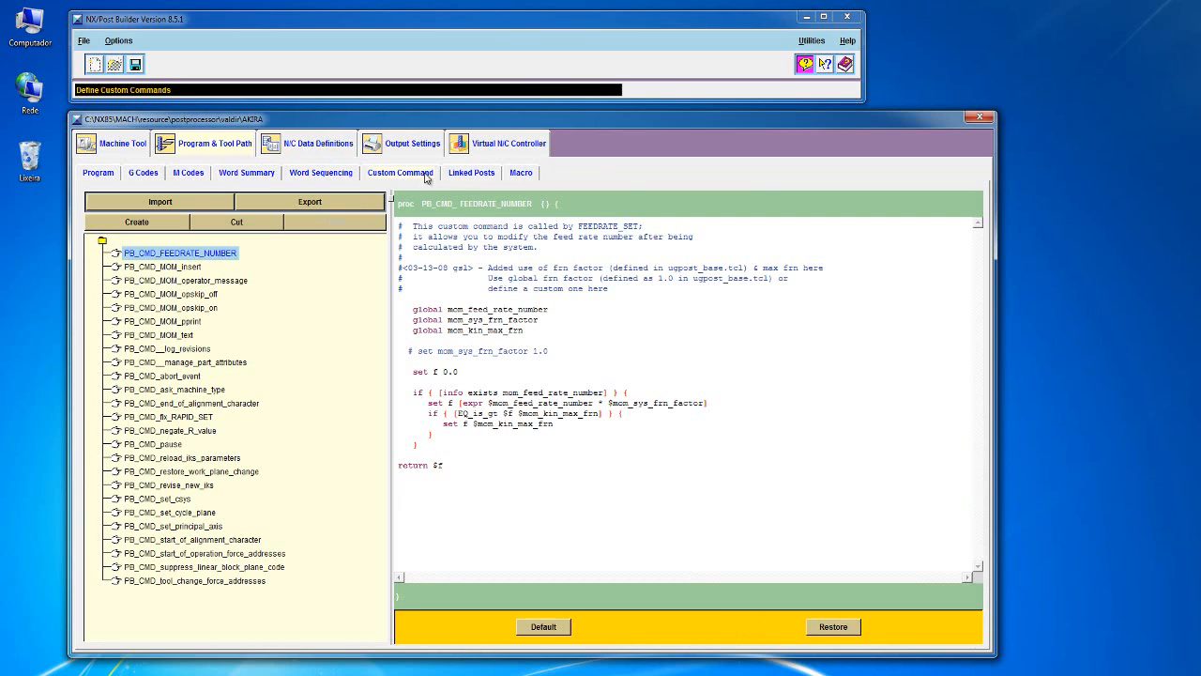
{"action": "left_click", "coordinate": [473, 174]}
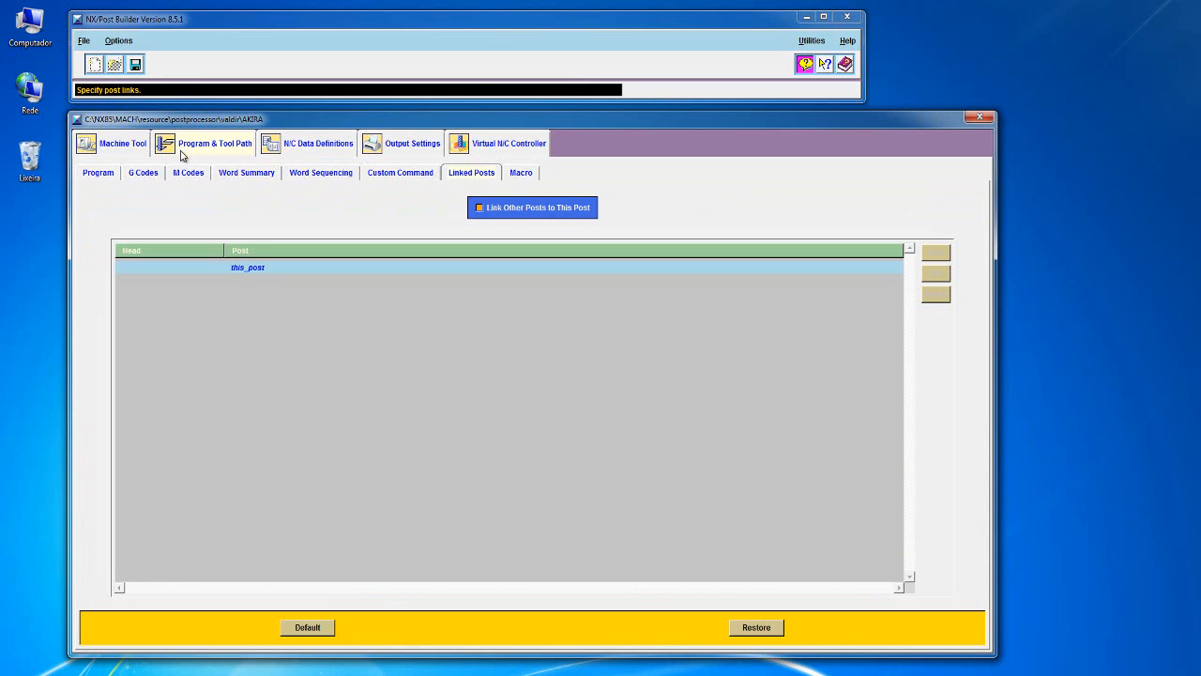
Inspect the MOM_set_seq_off entry and the % block's definition in the Program Start Sequence without changing them.
{"action": "left_click", "coordinate": [101, 173]}
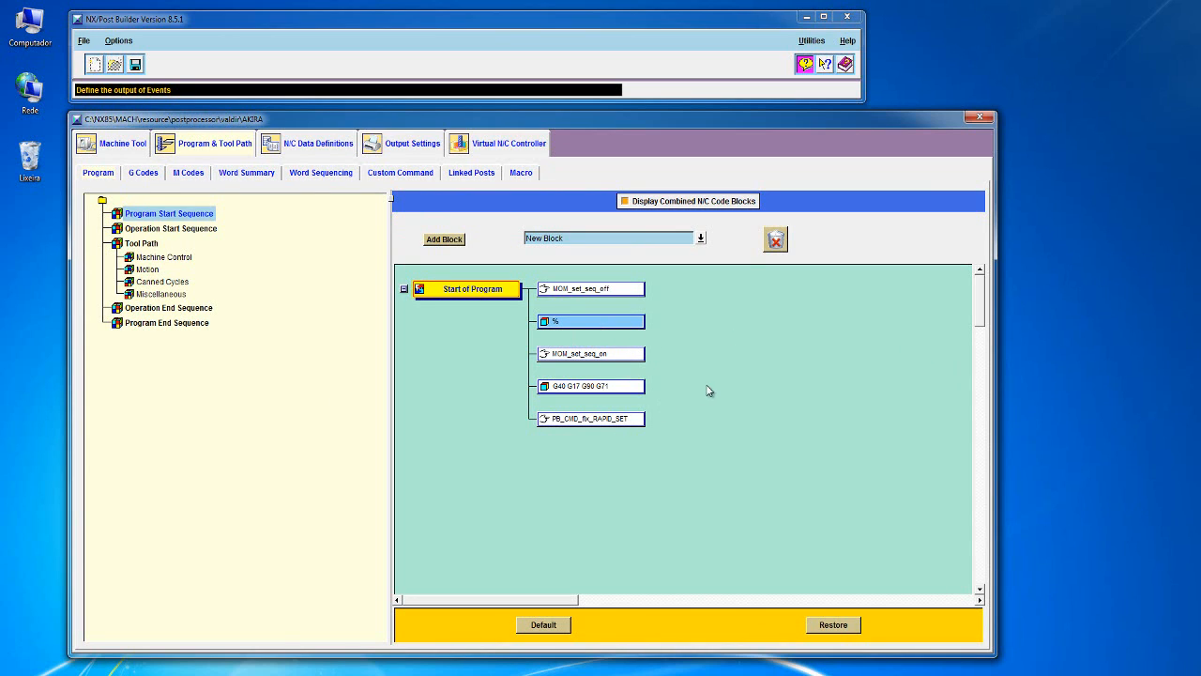
{"action": "left_click", "coordinate": [563, 293]}
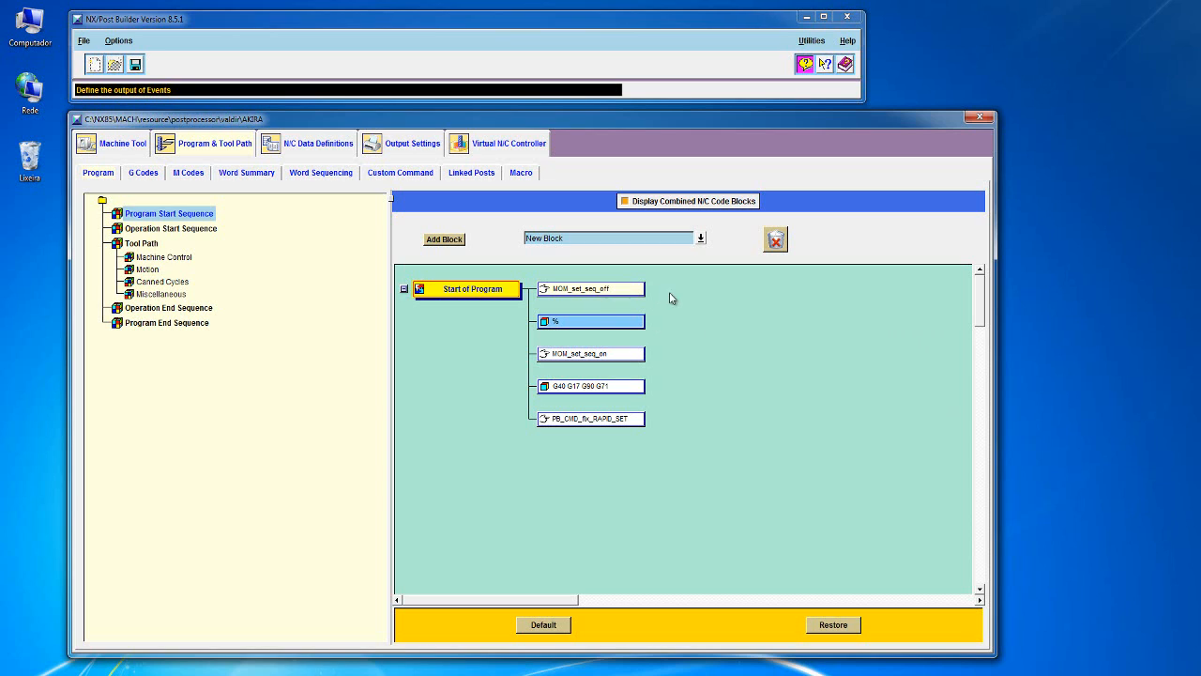
{"action": "right_click", "coordinate": [601, 291]}
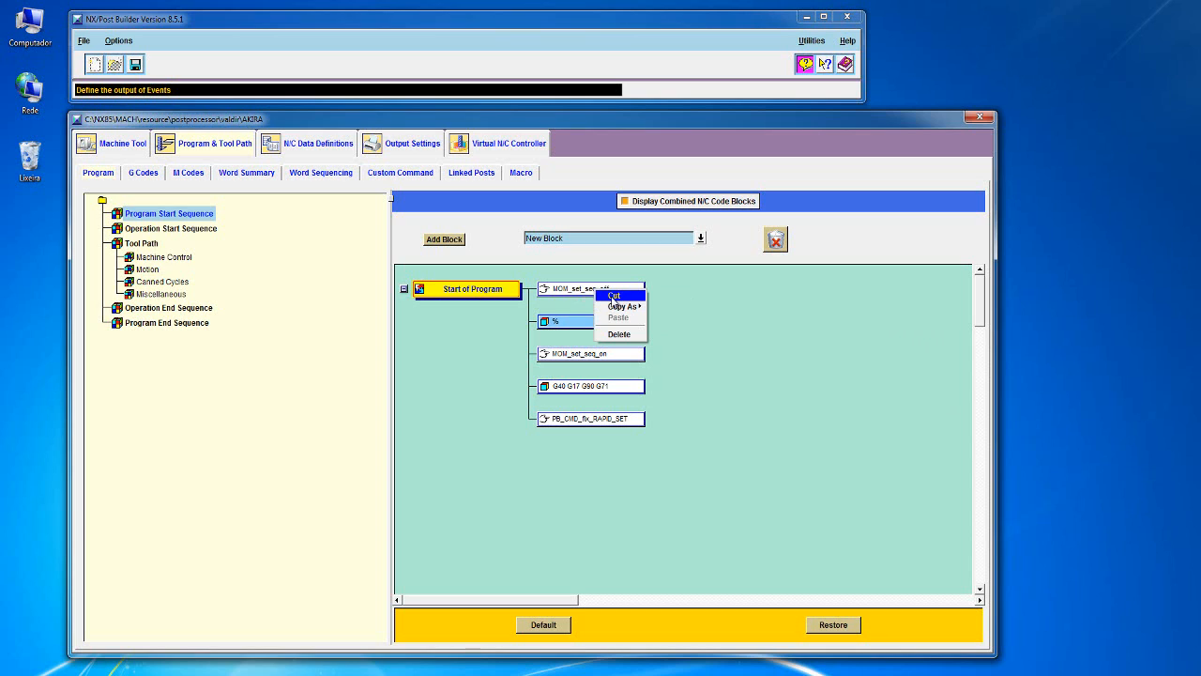
{"action": "left_click", "coordinate": [534, 293]}
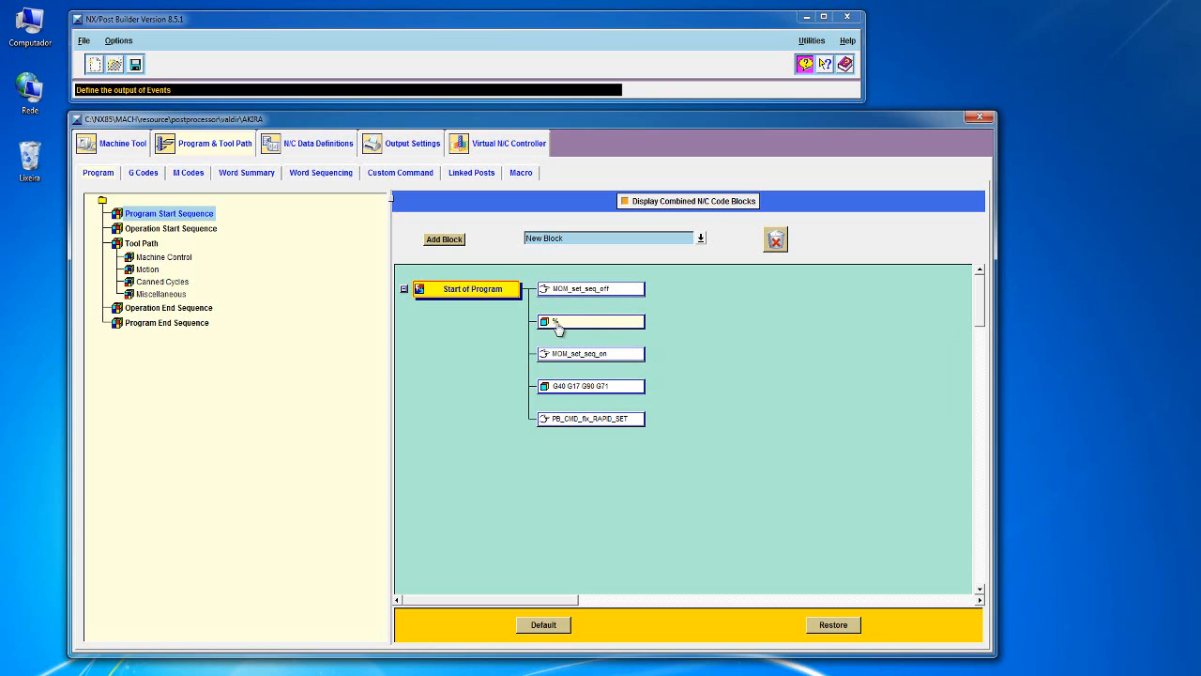
{"action": "right_click", "coordinate": [557, 324]}
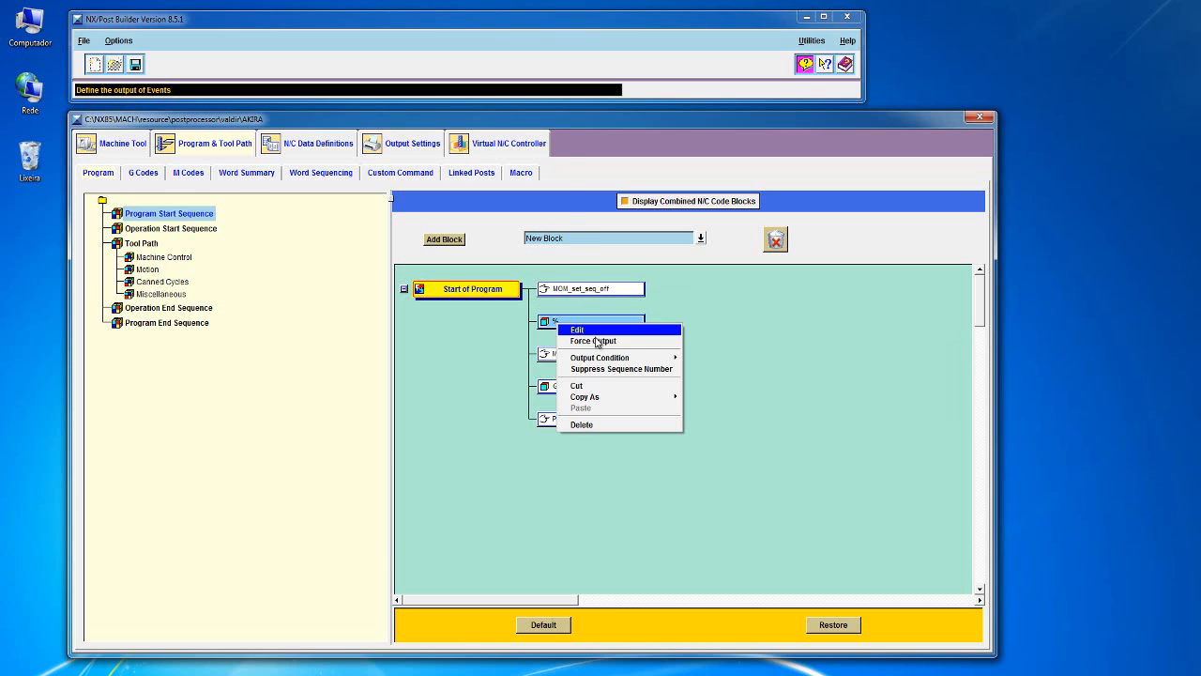
{"action": "left_click", "coordinate": [572, 330]}
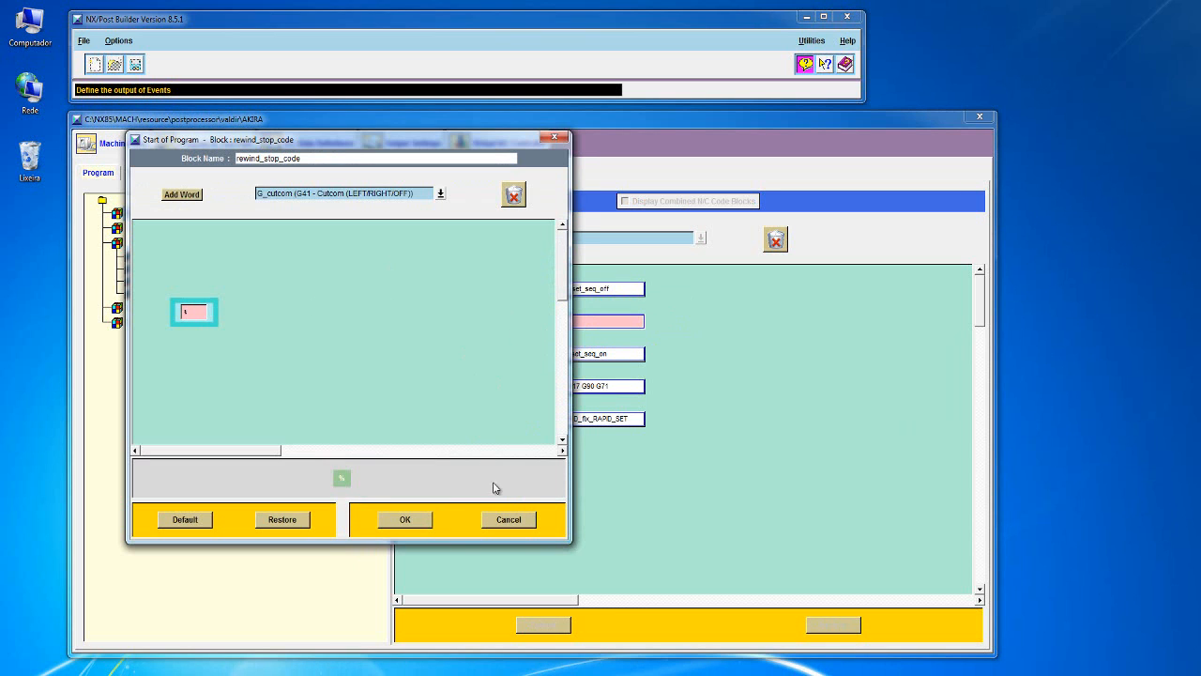
{"action": "left_click", "coordinate": [508, 520]}
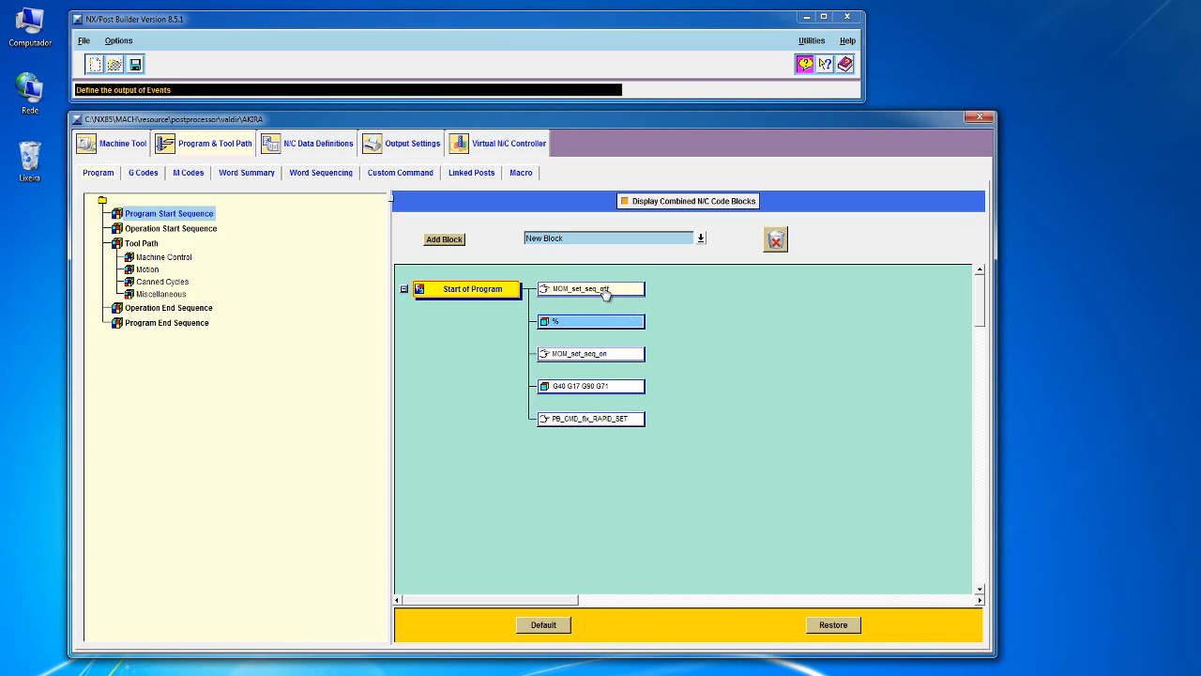
Open the PB_CMD_fix_RAPID_SET custom command at the start of the program and read through its code.
{"action": "right_click", "coordinate": [567, 423]}
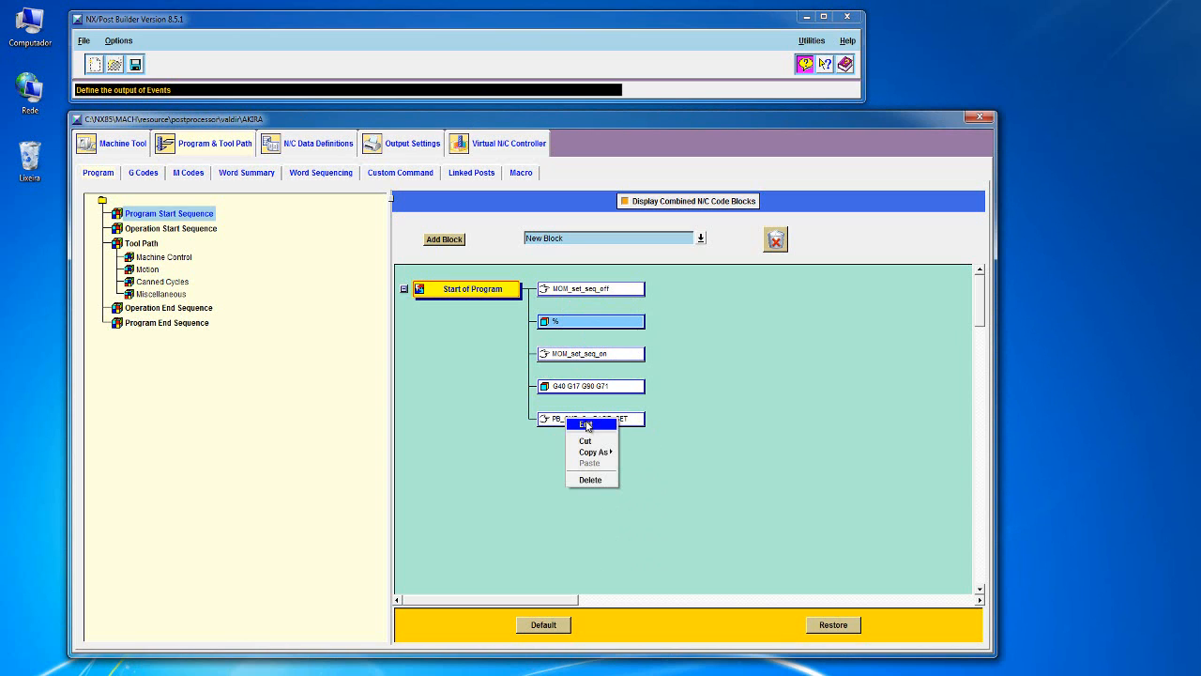
{"action": "left_click", "coordinate": [588, 425]}
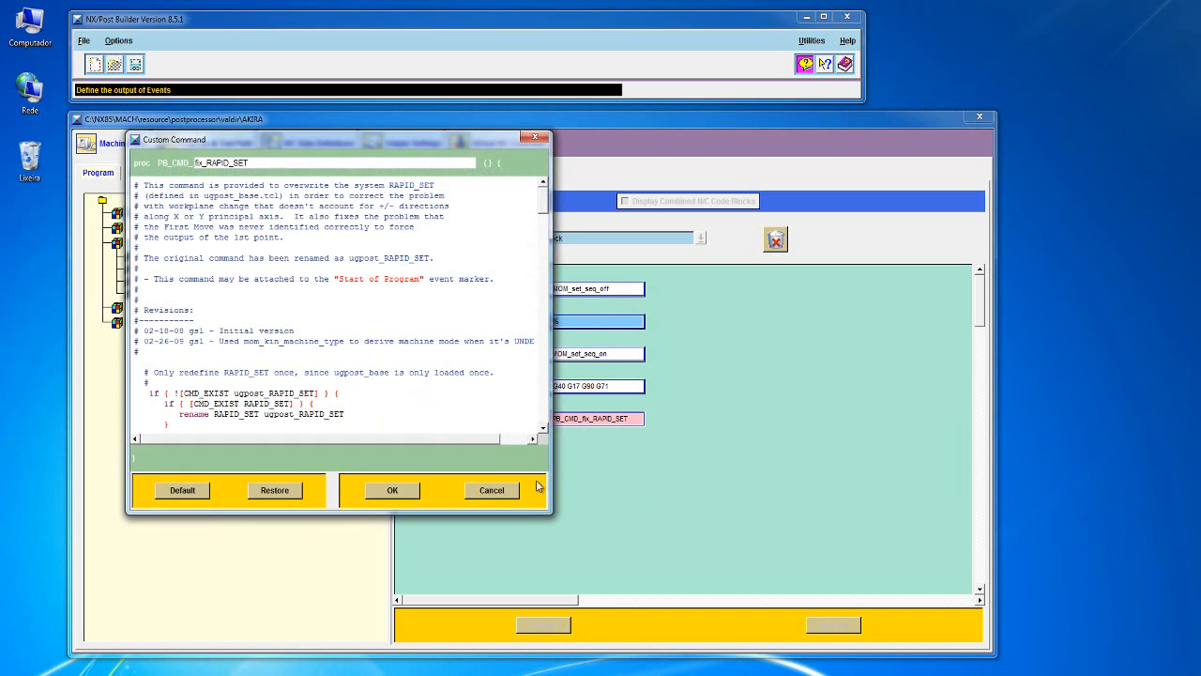
{"action": "left_click_drag", "start_coordinate": [552, 511], "coordinate": [647, 593]}
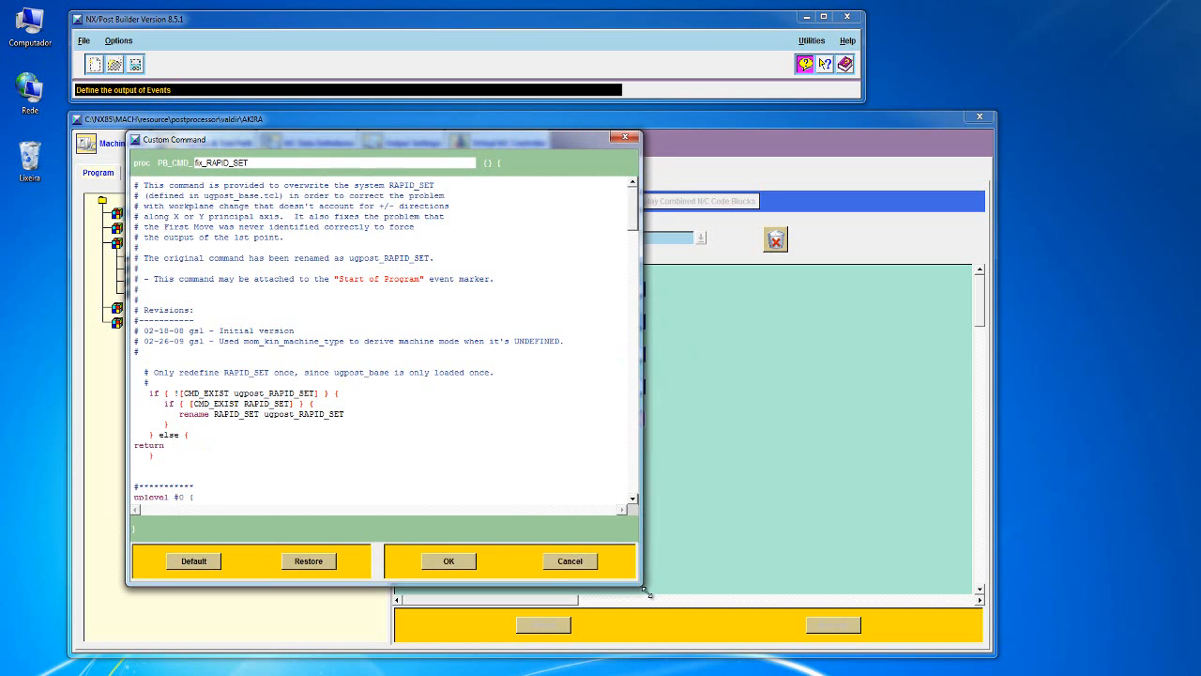
{"action": "scroll", "coordinate": [347, 395], "scroll_direction": "down", "scroll_amount": 2}
{"action": "scroll", "coordinate": [347, 395], "scroll_direction": "down", "scroll_amount": 6}
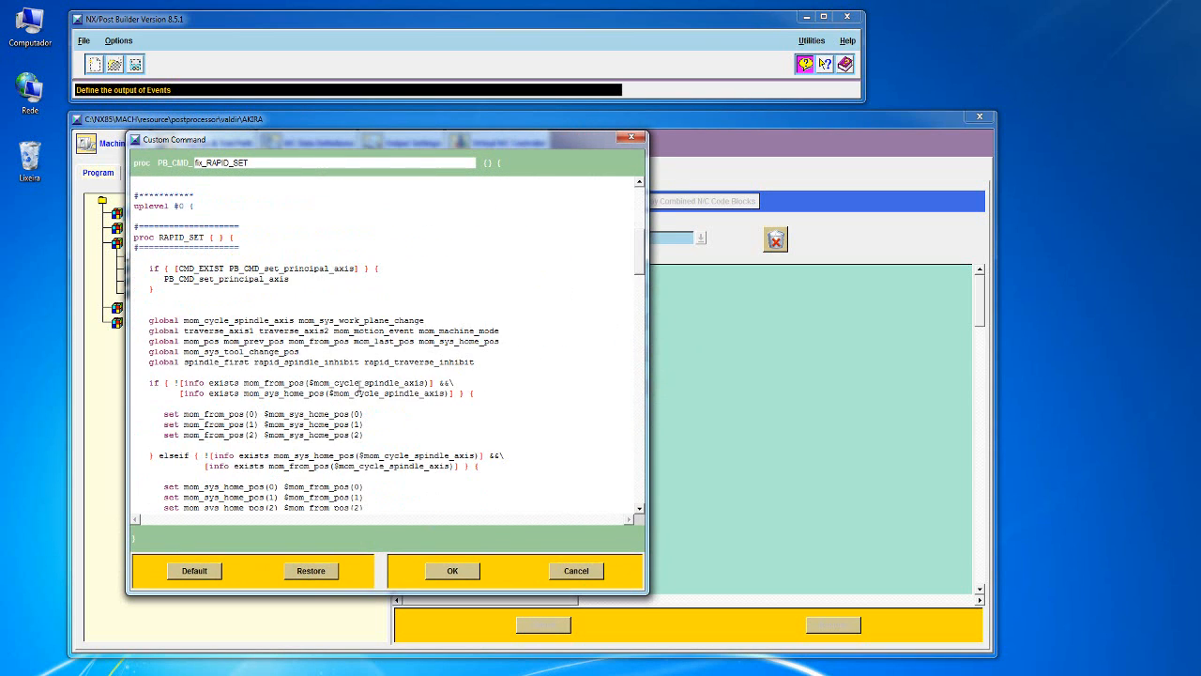
{"action": "scroll", "coordinate": [364, 386], "scroll_direction": "down", "scroll_amount": 6}
{"action": "scroll", "coordinate": [368, 395], "scroll_direction": "down", "scroll_amount": 18}
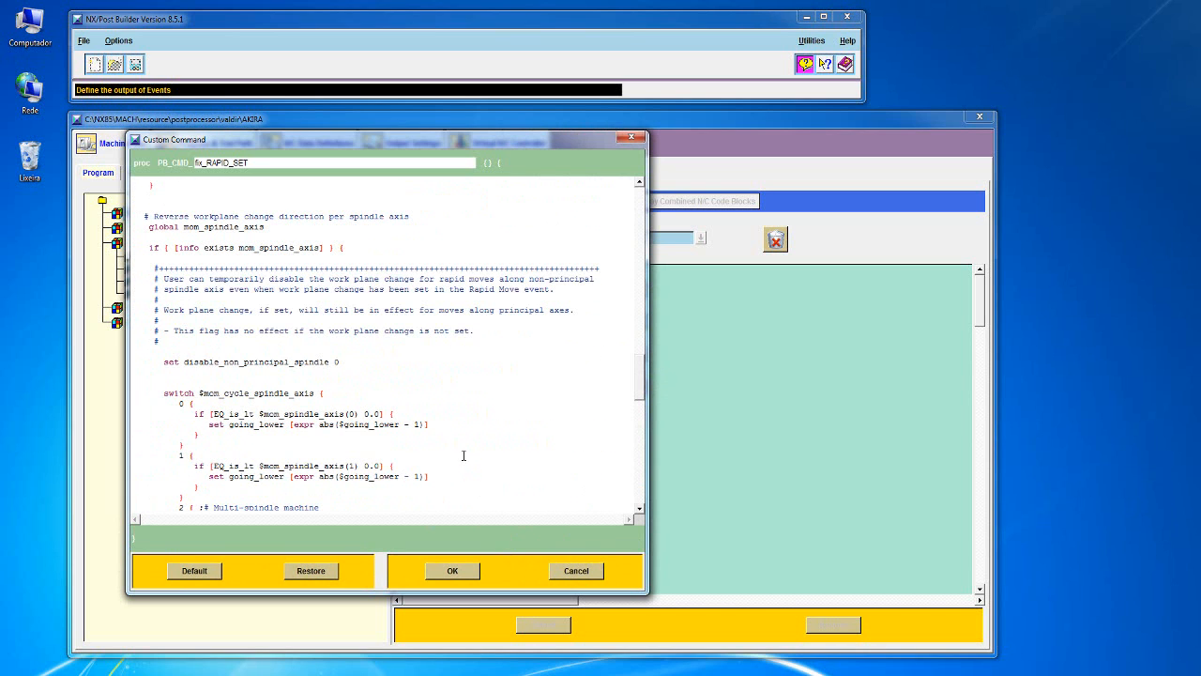
{"action": "scroll", "coordinate": [642, 371], "scroll_direction": "up", "scroll_amount": 5}
{"action": "left_click_drag", "start_coordinate": [639, 267], "coordinate": [638, 206]}
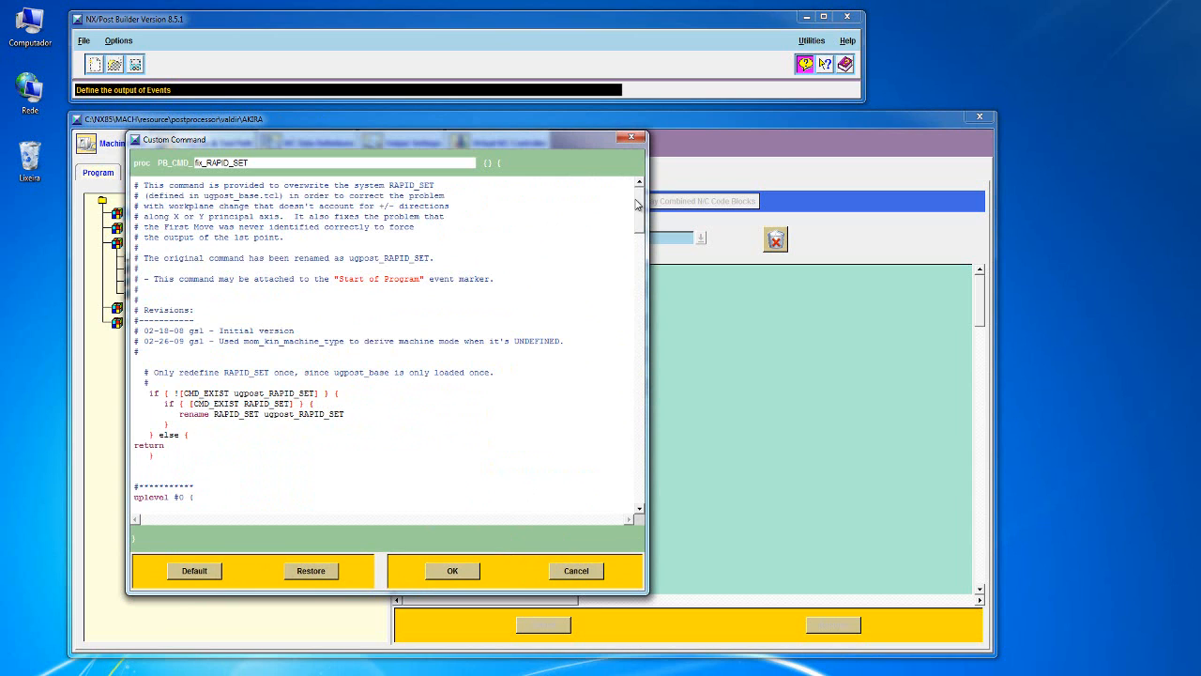
{"action": "left_click_drag", "start_coordinate": [636, 204], "coordinate": [636, 265]}
{"action": "scroll", "coordinate": [449, 424], "scroll_direction": "down", "scroll_amount": 5}
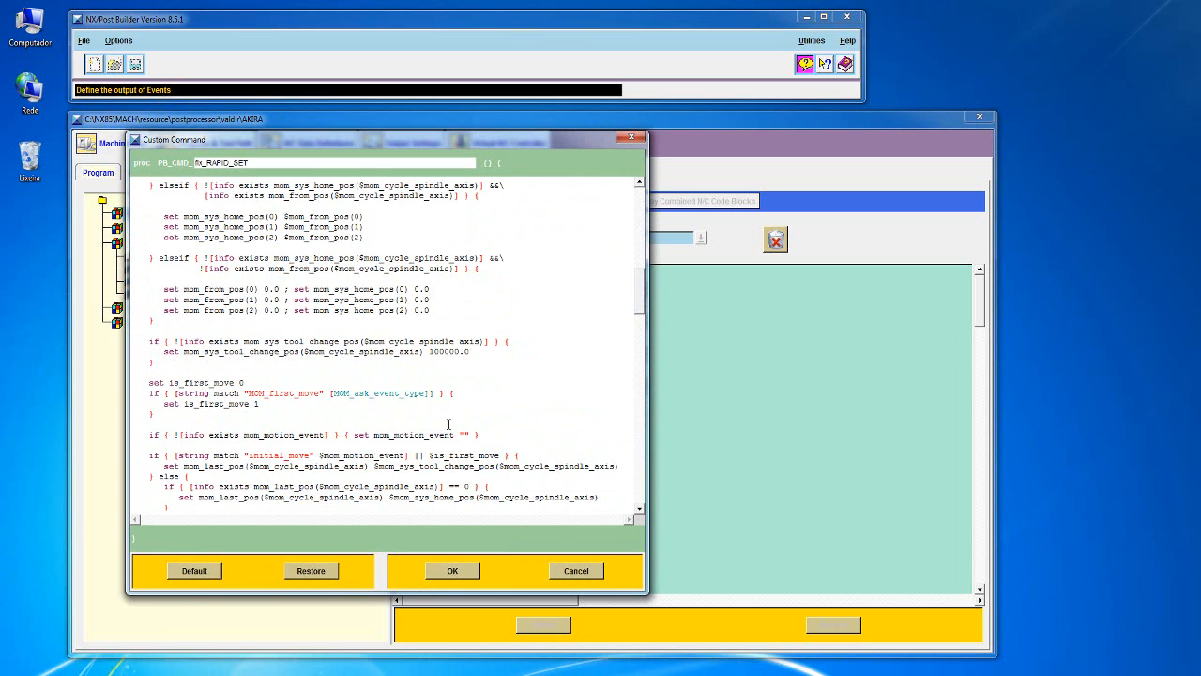
Read further down the PB_CMD_fix_RAPID_SET code and close the custom command without changing it.
{"action": "scroll", "coordinate": [406, 340], "scroll_direction": "down", "scroll_amount": 1}
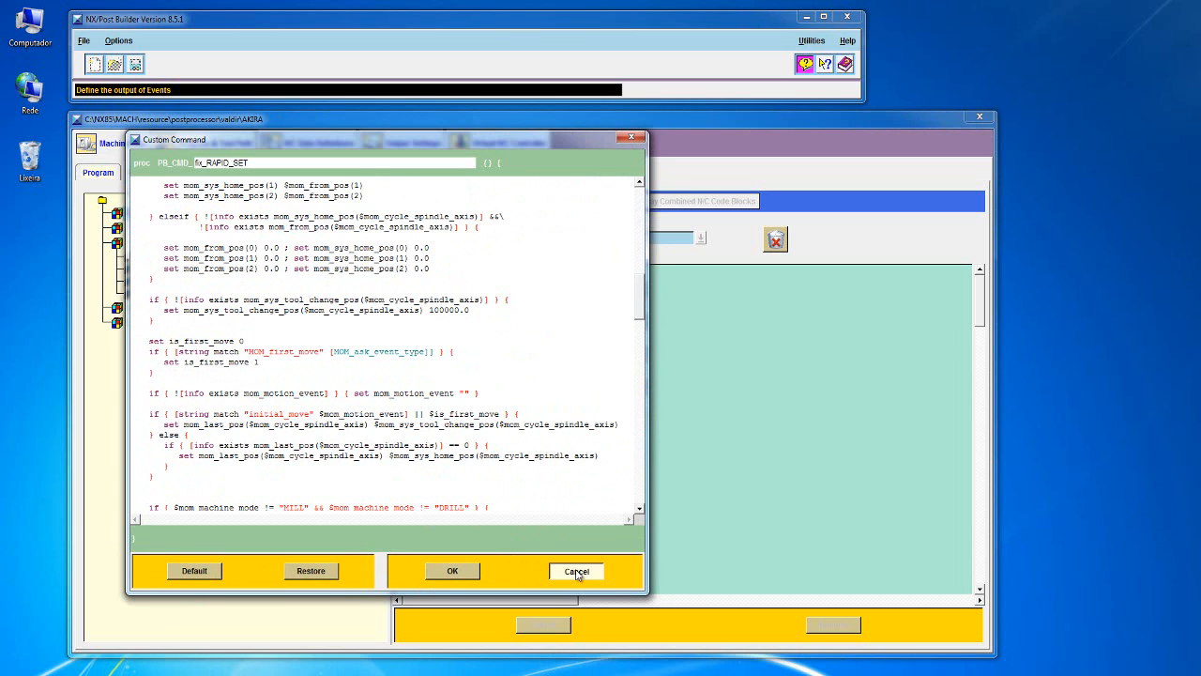
{"action": "left_click", "coordinate": [576, 570]}
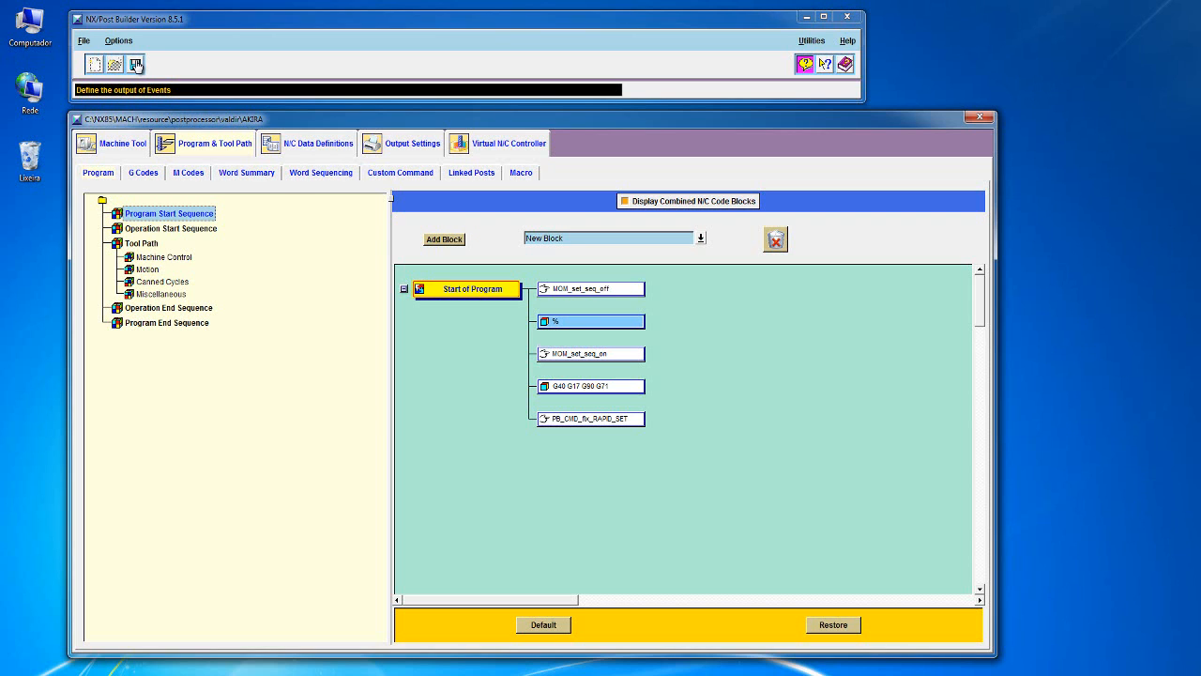
Begin saving the post under a new location, creating and opening a folder named Curso3DVS in the postprocessor directory.
{"action": "left_click", "coordinate": [84, 40]}
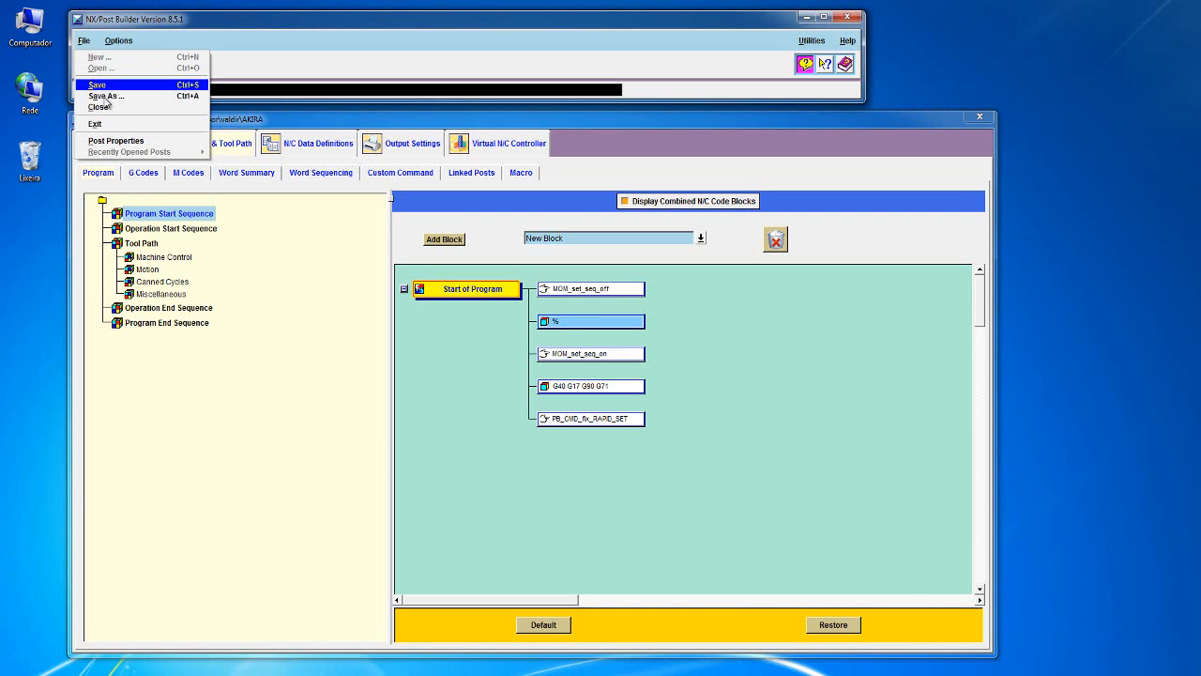
{"action": "left_click", "coordinate": [105, 97]}
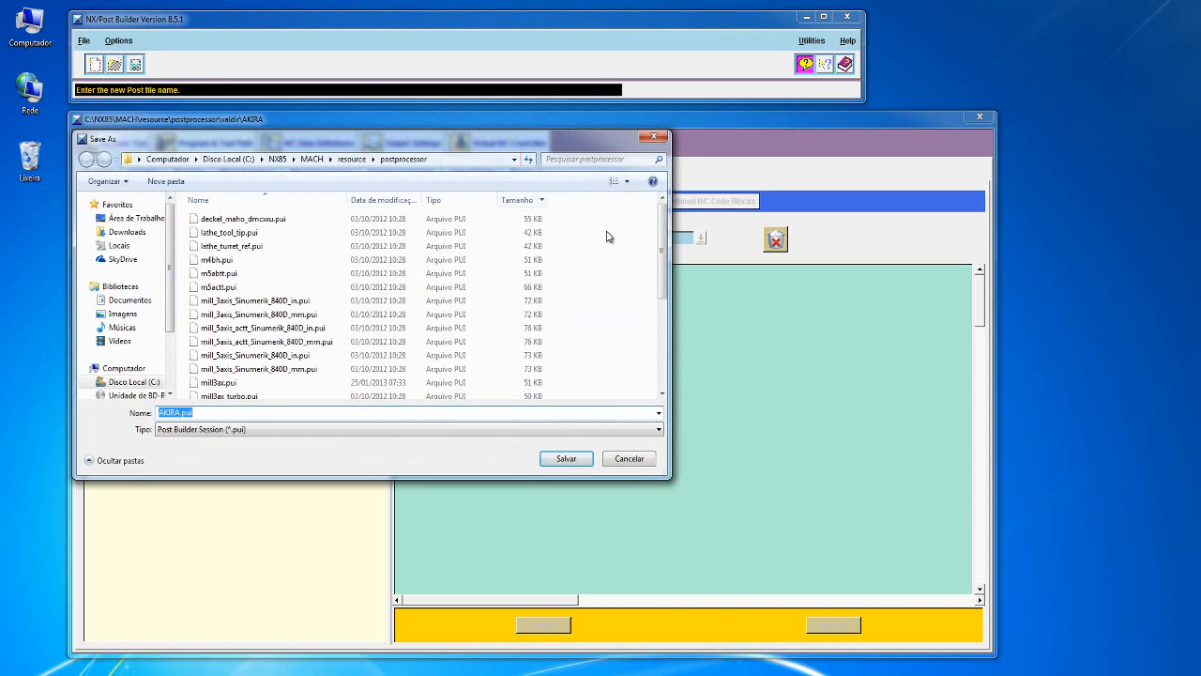
{"action": "scroll", "coordinate": [661, 235], "scroll_direction": "down", "scroll_amount": 5}
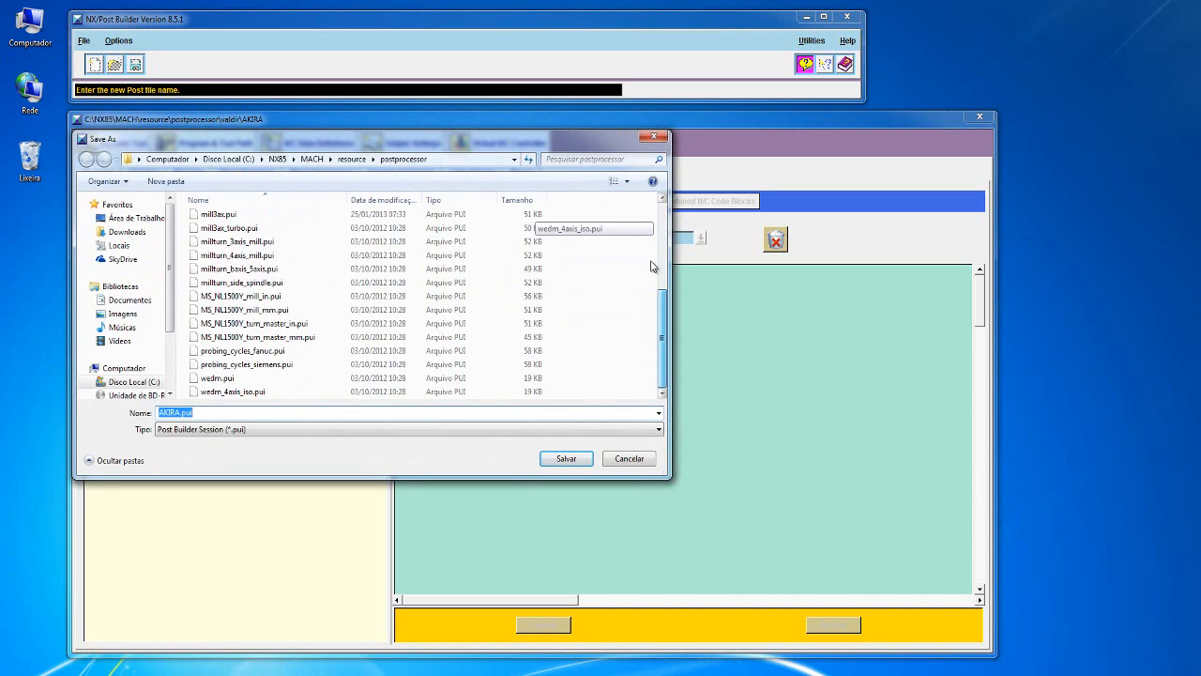
{"action": "scroll", "coordinate": [647, 272], "scroll_direction": "up", "scroll_amount": 4}
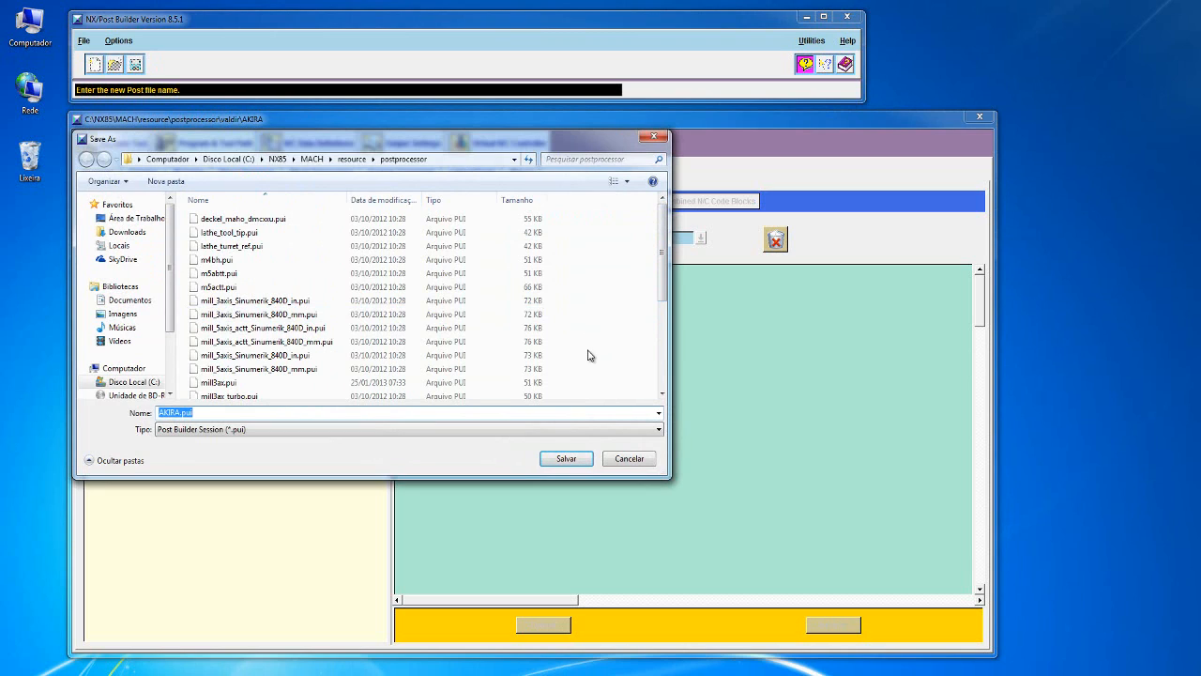
{"action": "left_click", "coordinate": [157, 183]}
{"action": "type", "text": "3"}
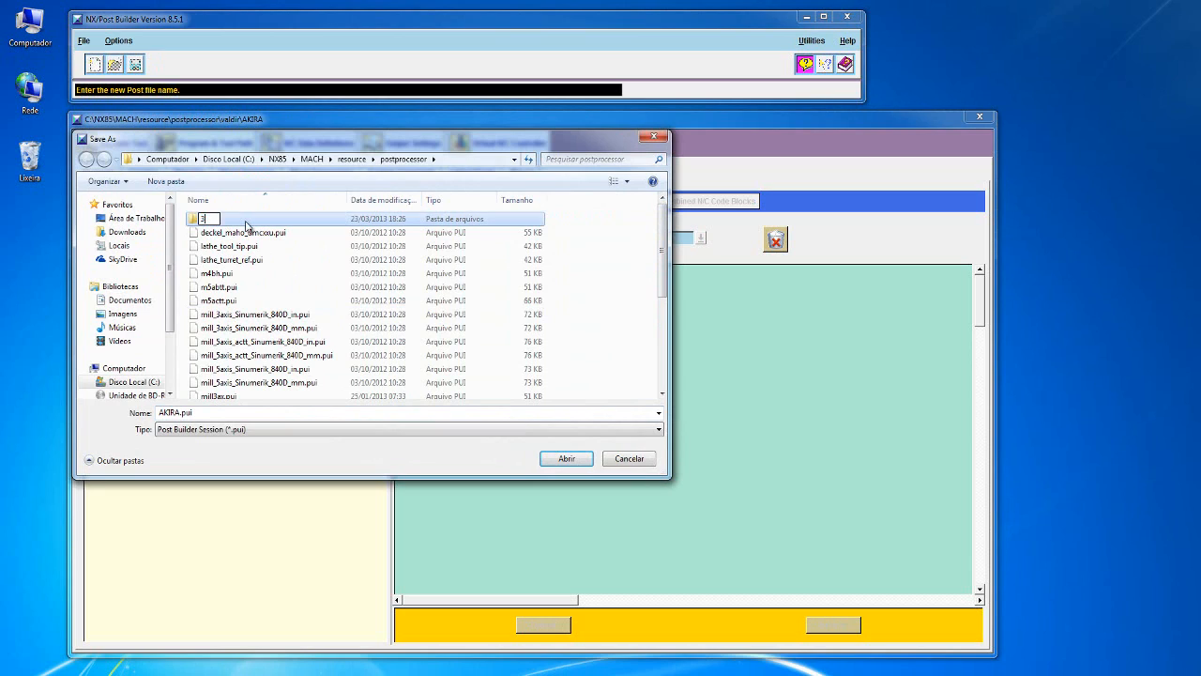
{"action": "type", "text": "DVS"}
{"action": "key", "text": "Home"}
{"action": "type", "text": "Curso"}
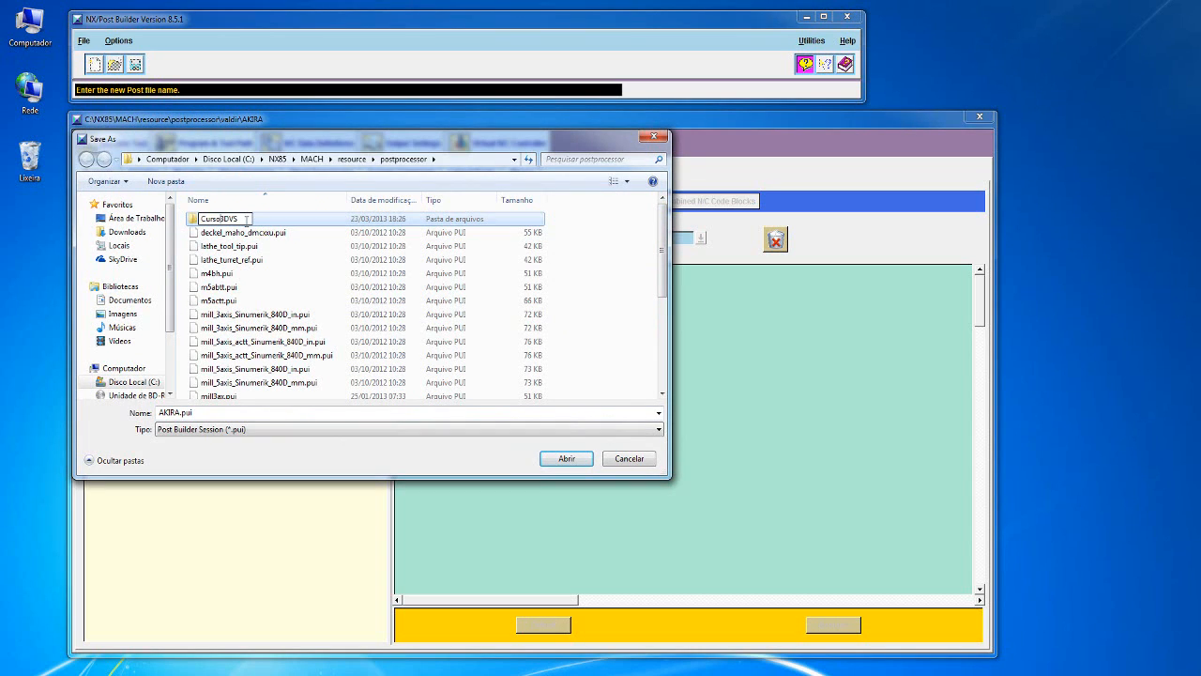
{"action": "key", "text": "Return"}
{"action": "key", "text": "Return"}
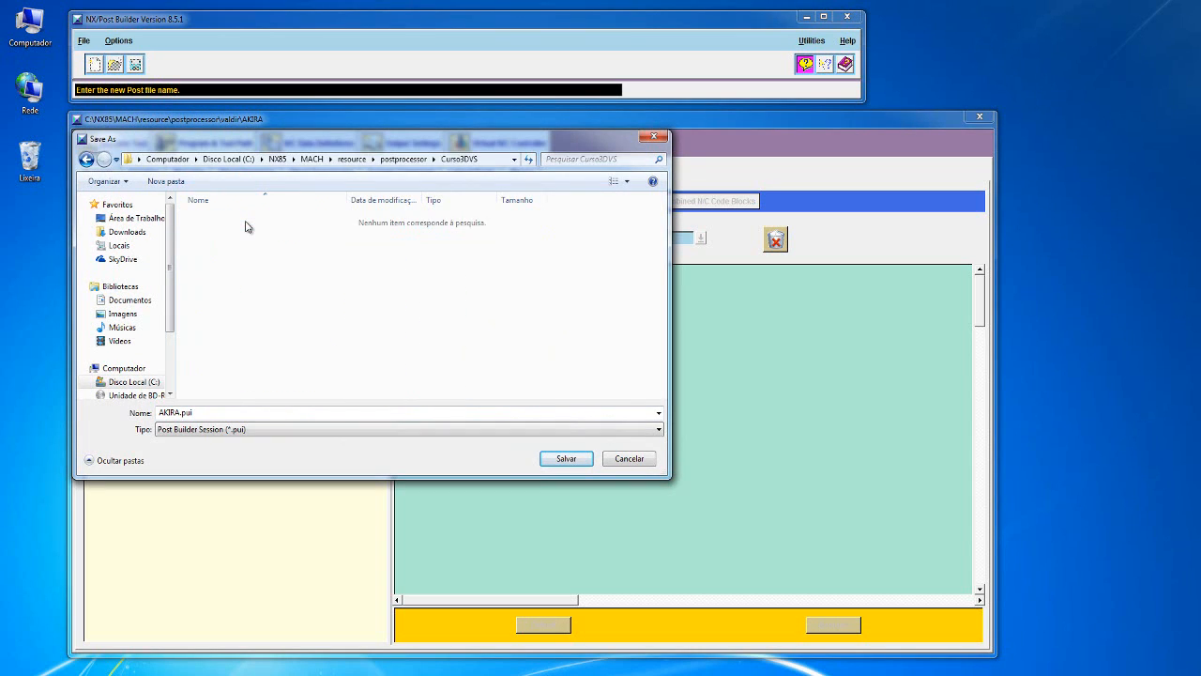
Create a subfolder named AKIRA inside Curso3DVS and save the post there as AKIRA.pui.
{"action": "left_click", "coordinate": [165, 181]}
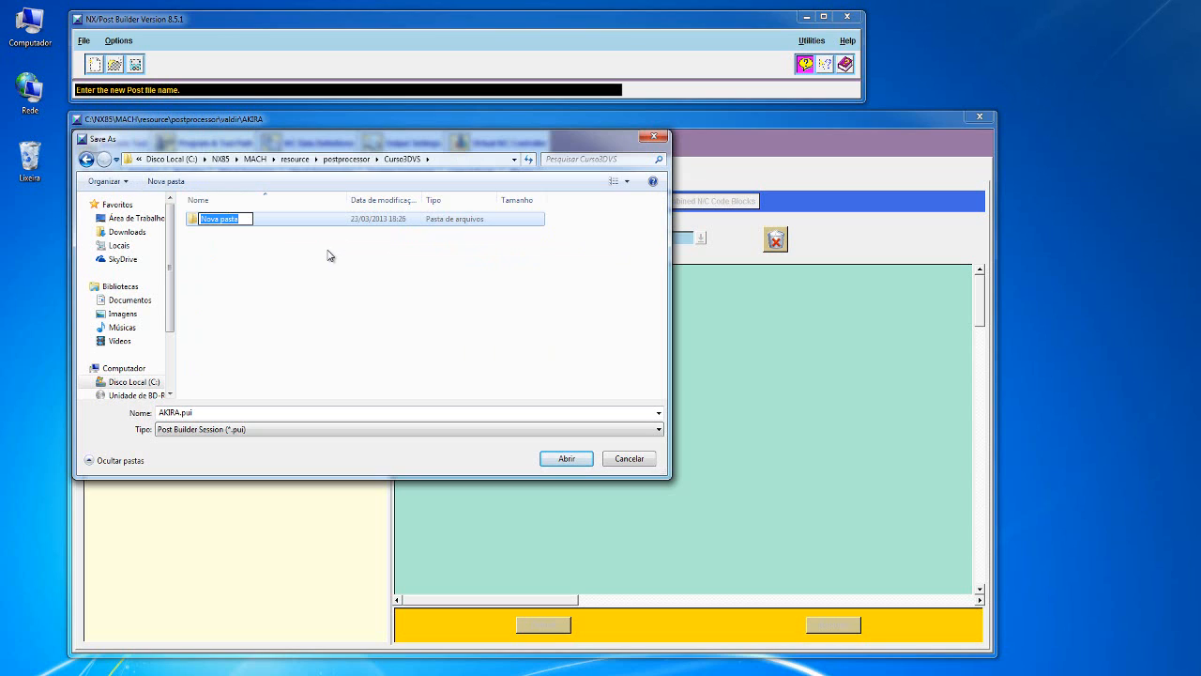
{"action": "type", "text": "generico"}
{"action": "key", "text": "Return"}
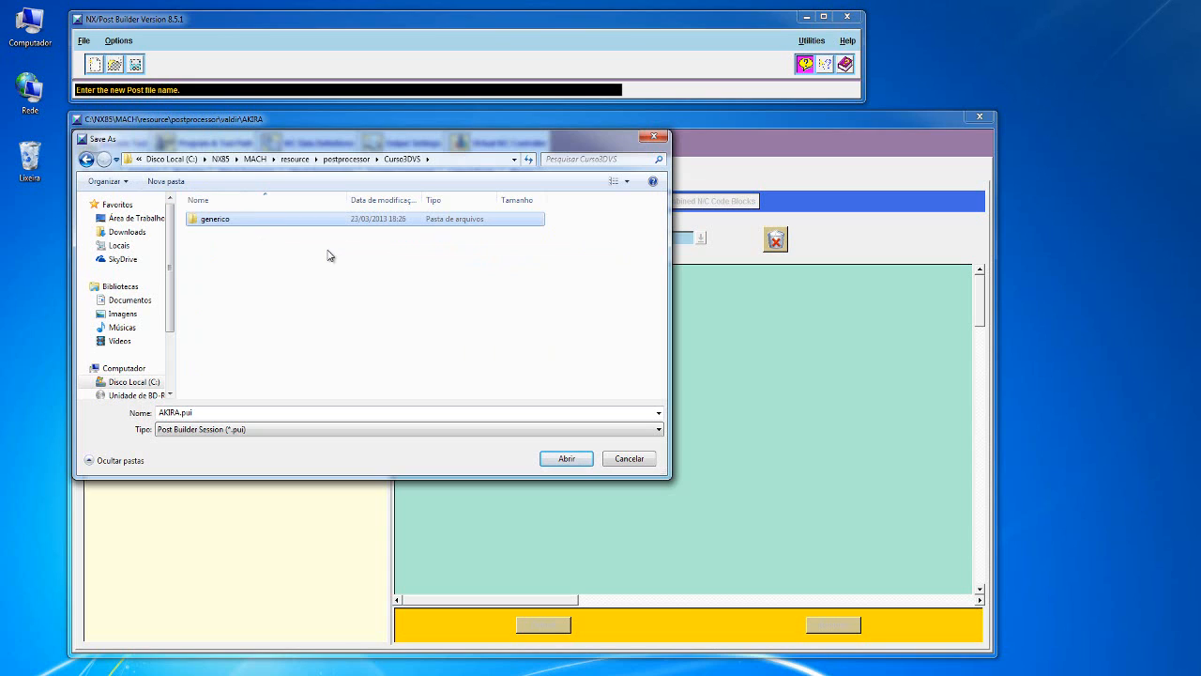
{"action": "left_click", "coordinate": [215, 221]}
{"action": "type", "text": "AKIRA"}
{"action": "key", "text": "Return"}
{"action": "double_click", "coordinate": [229, 225]}
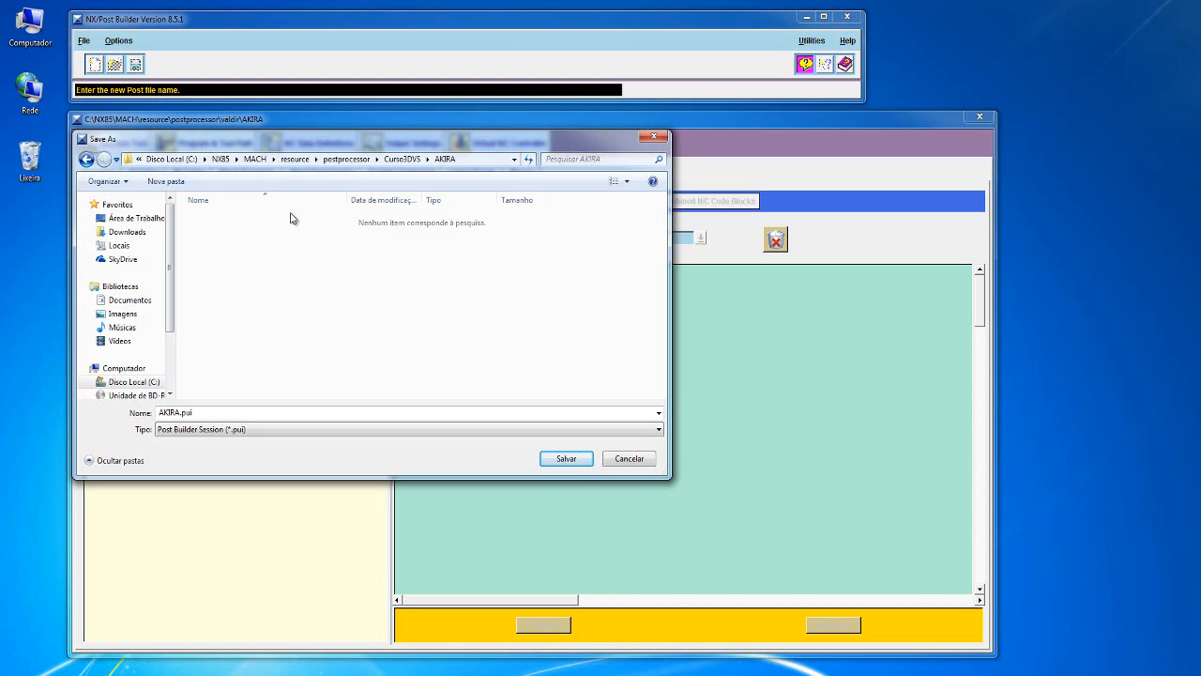
{"action": "left_click", "coordinate": [168, 413]}
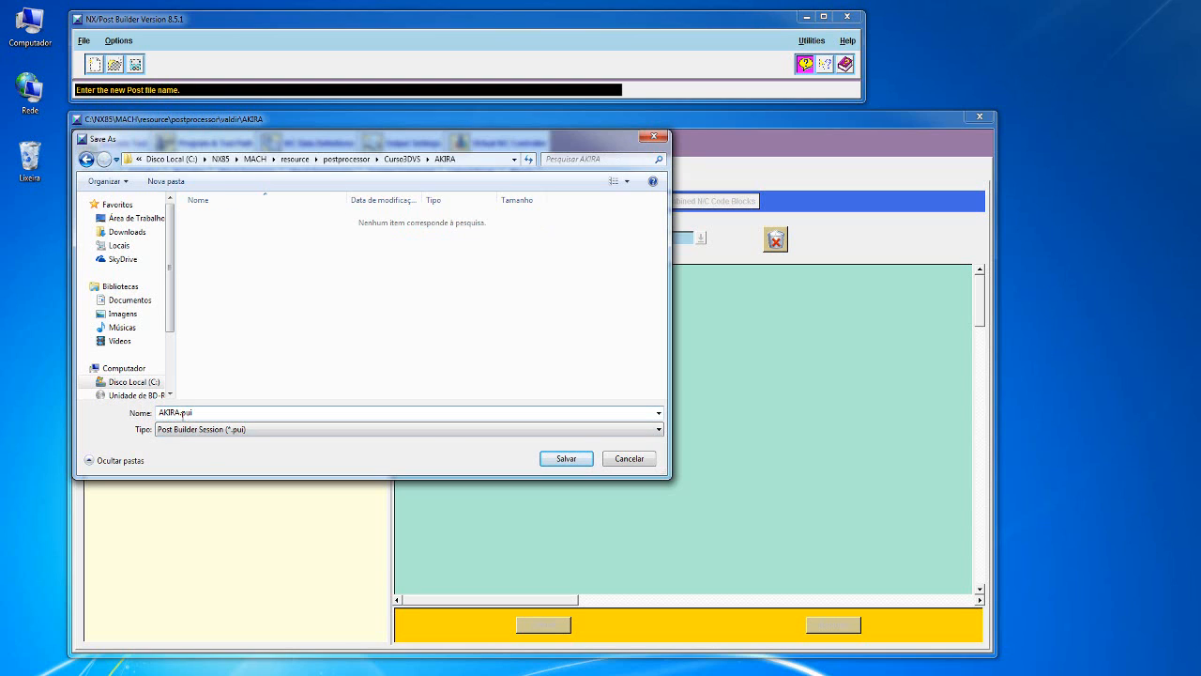
{"action": "left_click", "coordinate": [566, 457]}
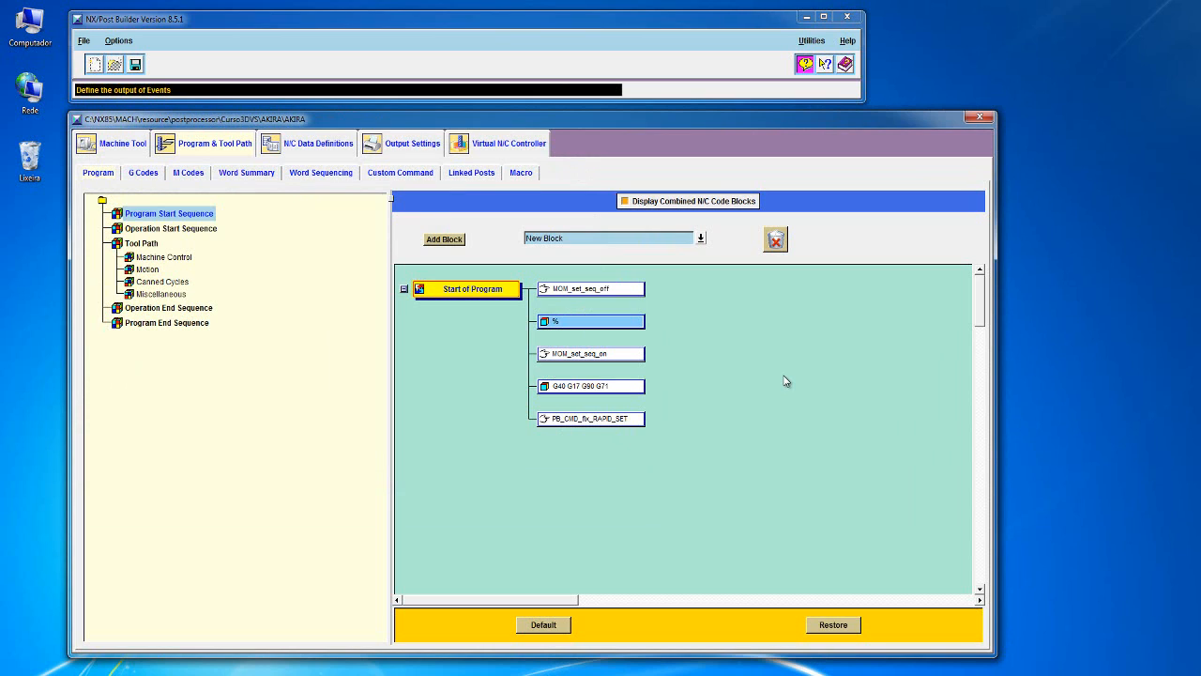
Add a new entry to the template posts data file for AKIRA.pui from the Curso3DVS\AKIRA folder.
{"action": "left_click", "coordinate": [807, 18]}
{"action": "left_click", "coordinate": [809, 41]}
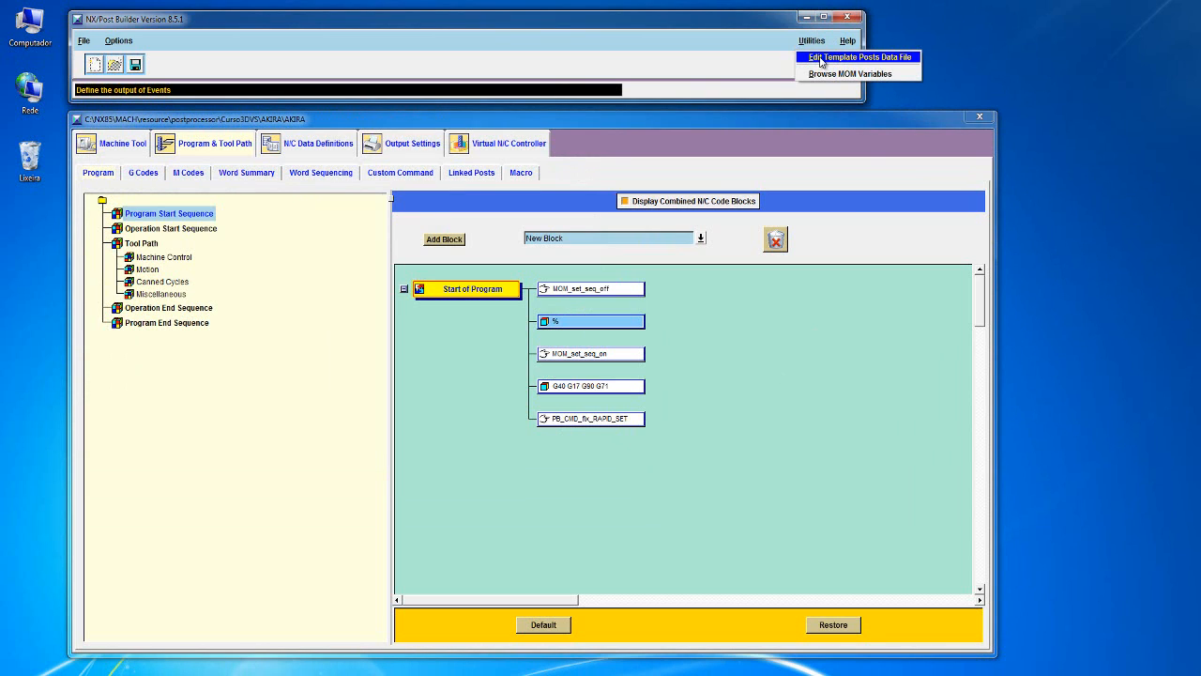
{"action": "left_click", "coordinate": [820, 58]}
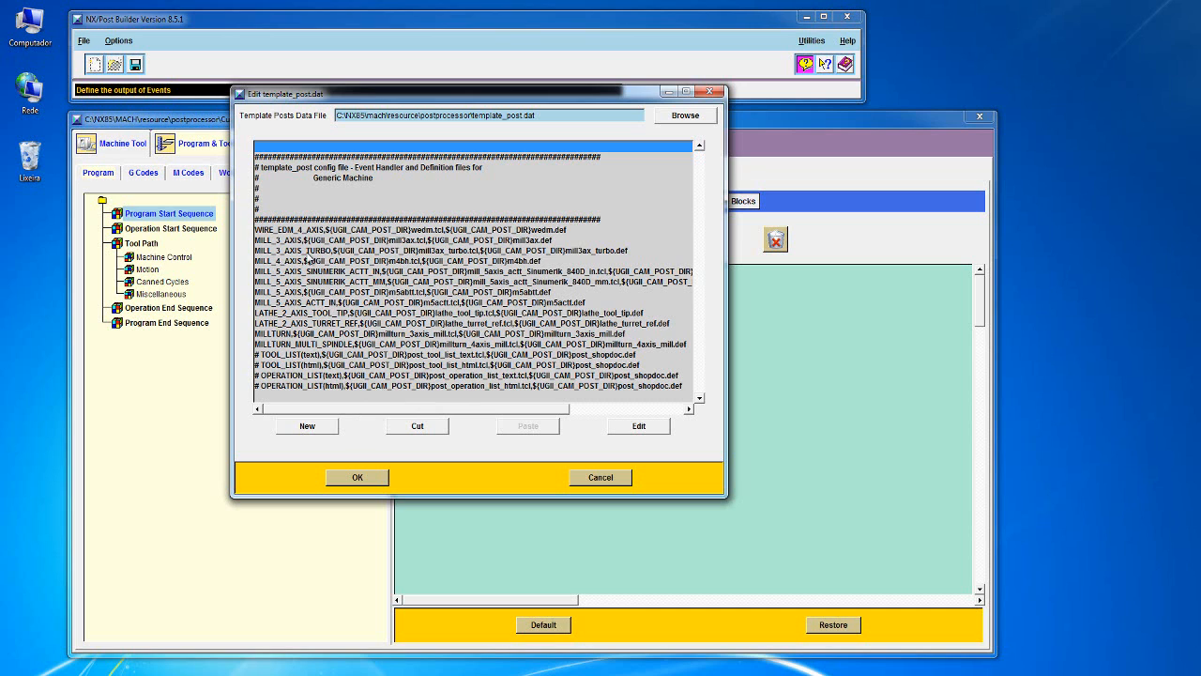
{"action": "left_click", "coordinate": [313, 230]}
{"action": "left_click", "coordinate": [328, 219]}
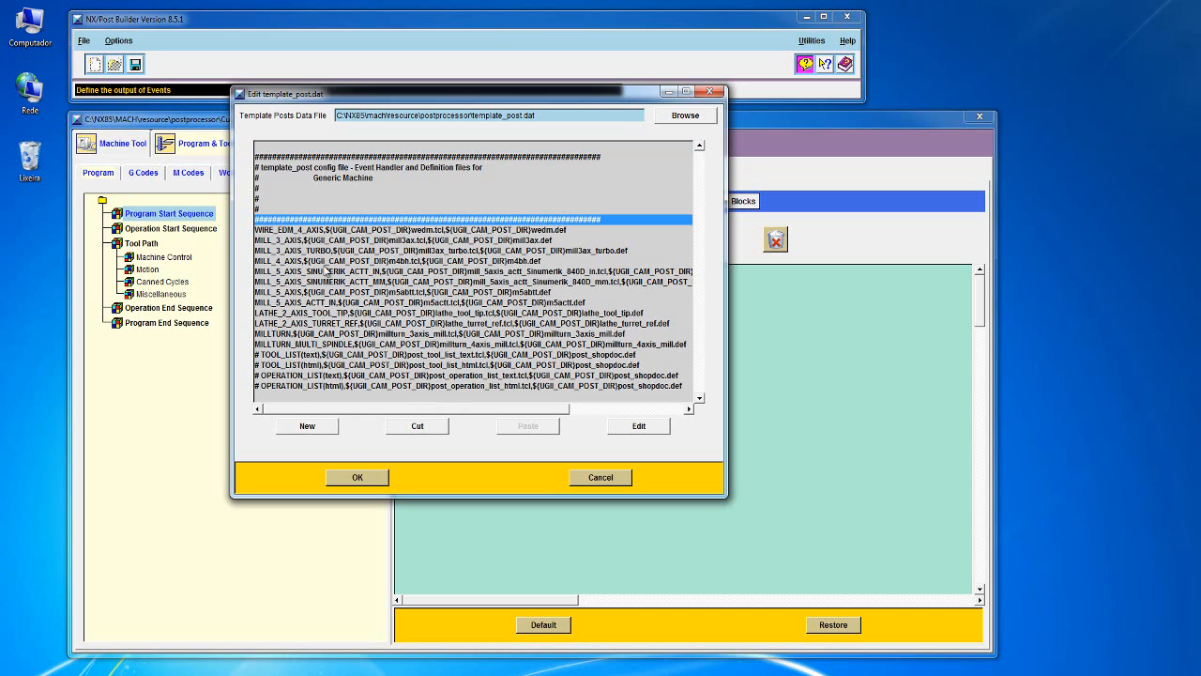
{"action": "left_click", "coordinate": [295, 425]}
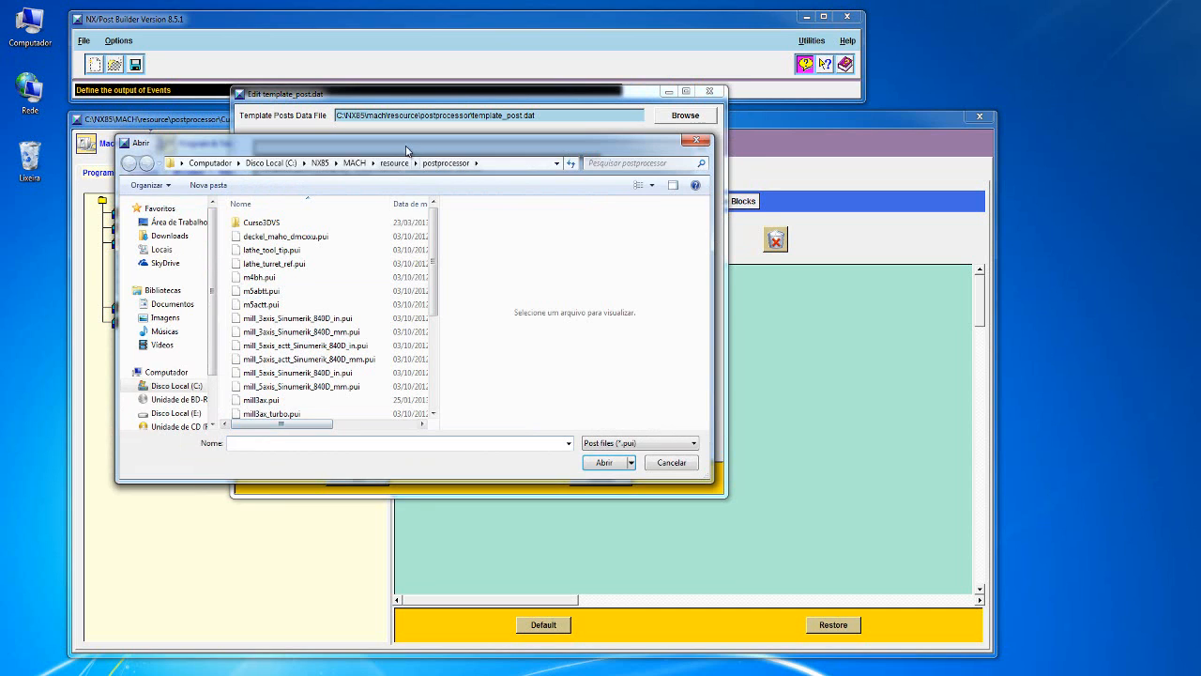
{"action": "left_click_drag", "start_coordinate": [459, 234], "coordinate": [523, 203]}
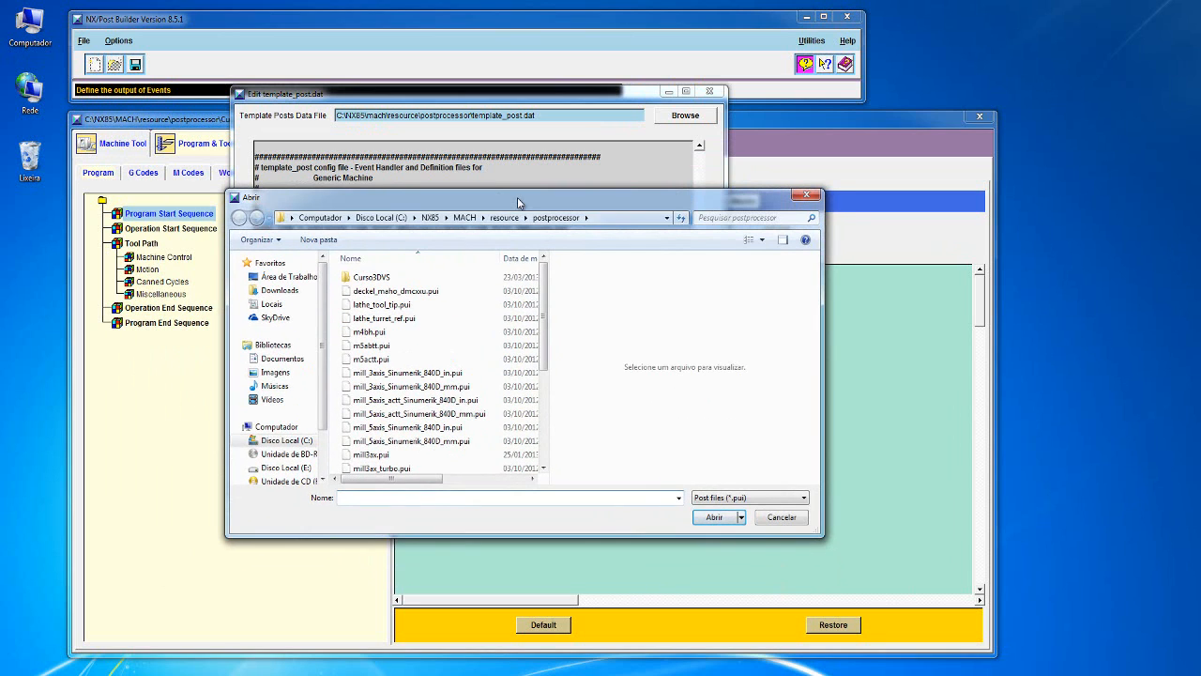
{"action": "double_click", "coordinate": [373, 278]}
{"action": "double_click", "coordinate": [363, 277]}
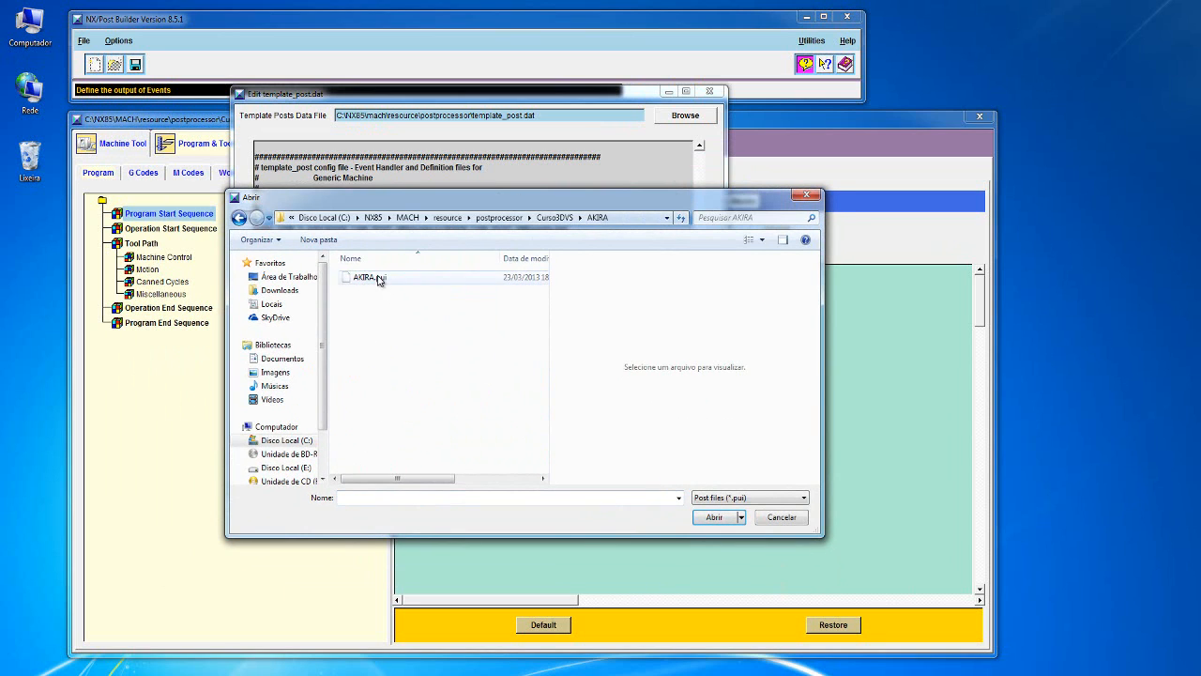
{"action": "double_click", "coordinate": [370, 278]}
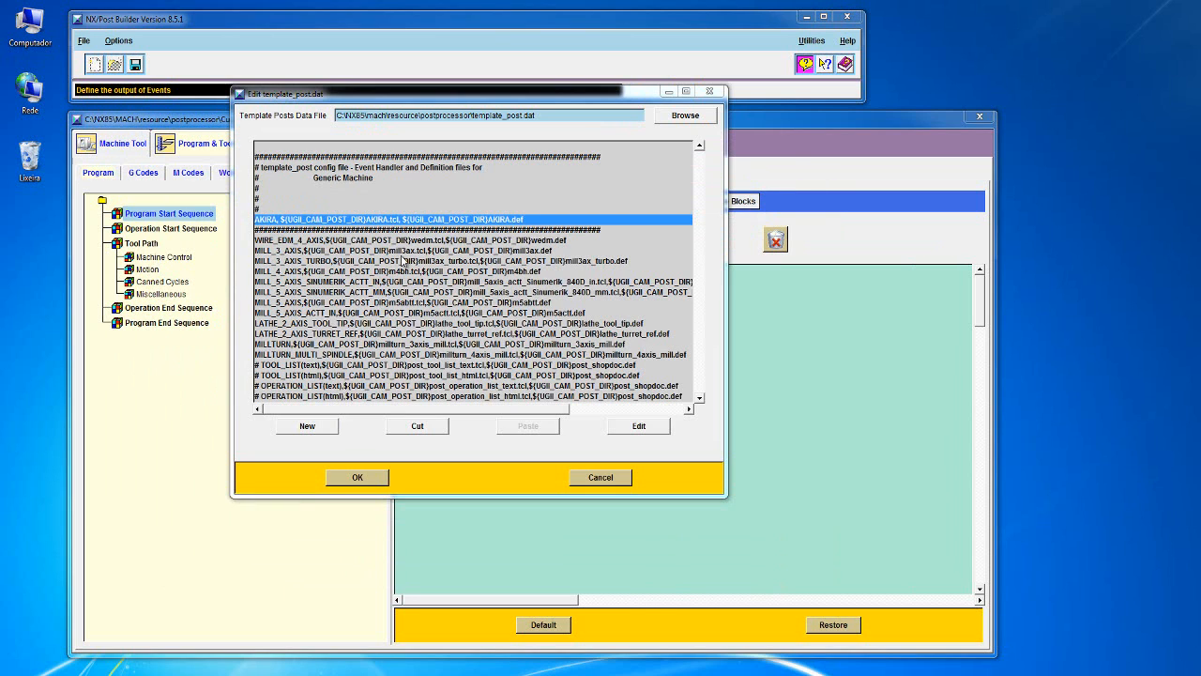
Move the AKIRA entry below the separator line, directly above WIRE_EDM_4_AXIS, and select it.
{"action": "left_click", "coordinate": [417, 428]}
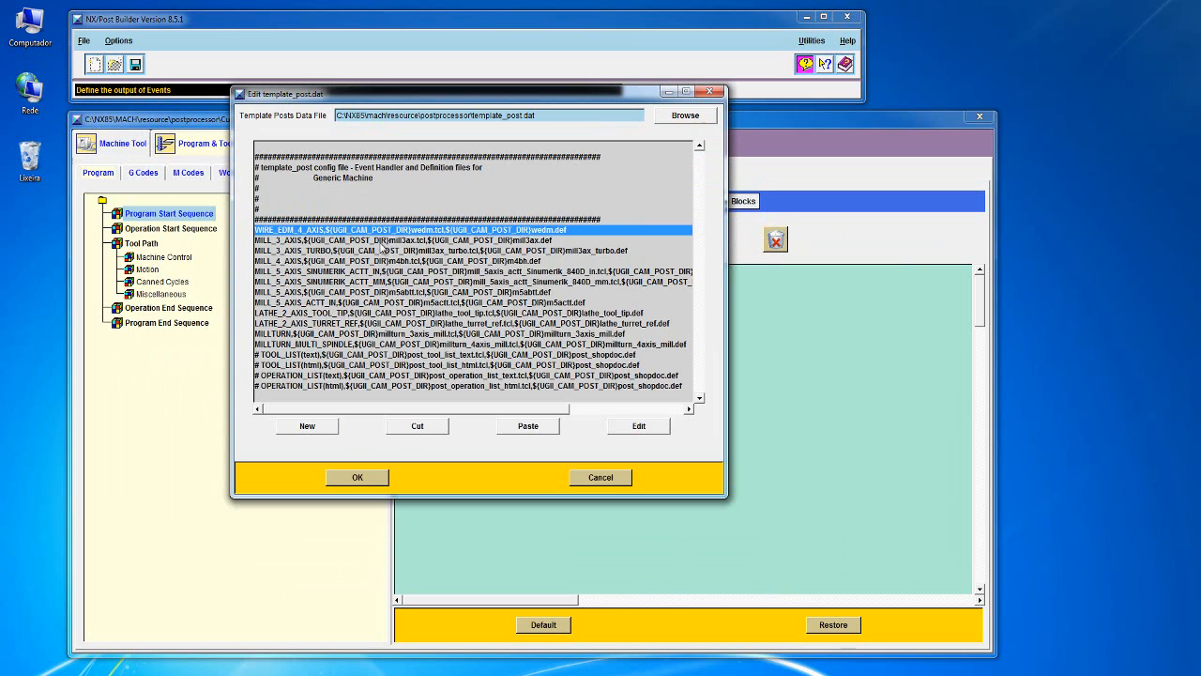
{"action": "left_click", "coordinate": [518, 428]}
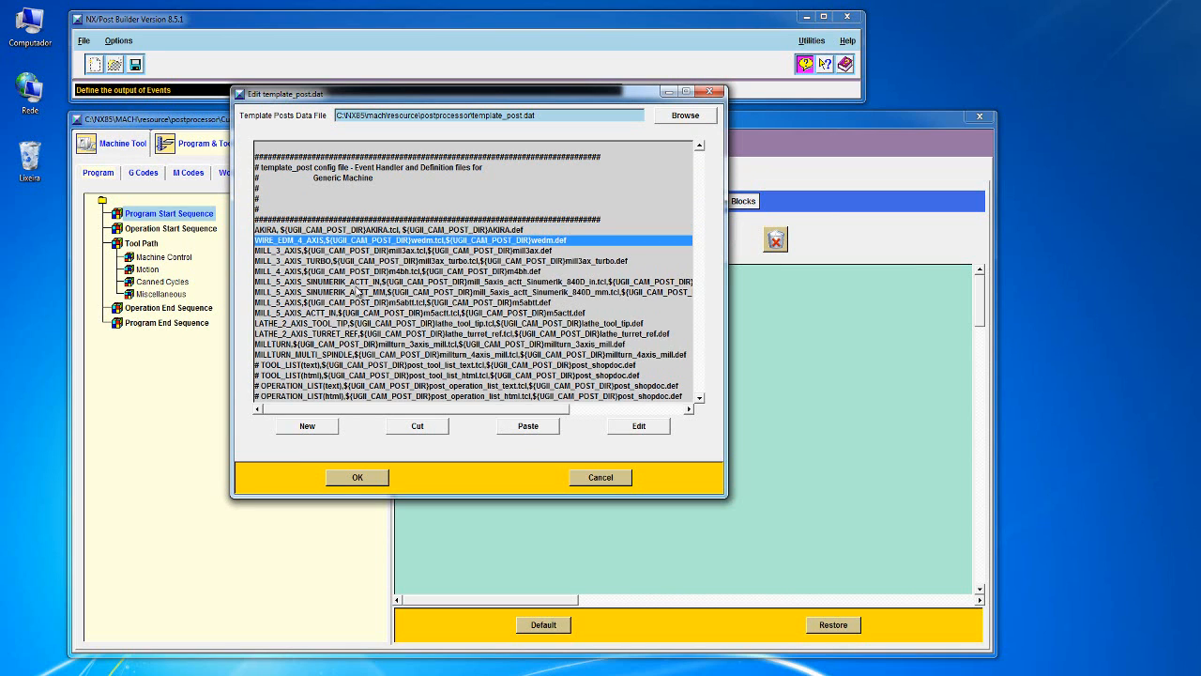
{"action": "left_click", "coordinate": [325, 224]}
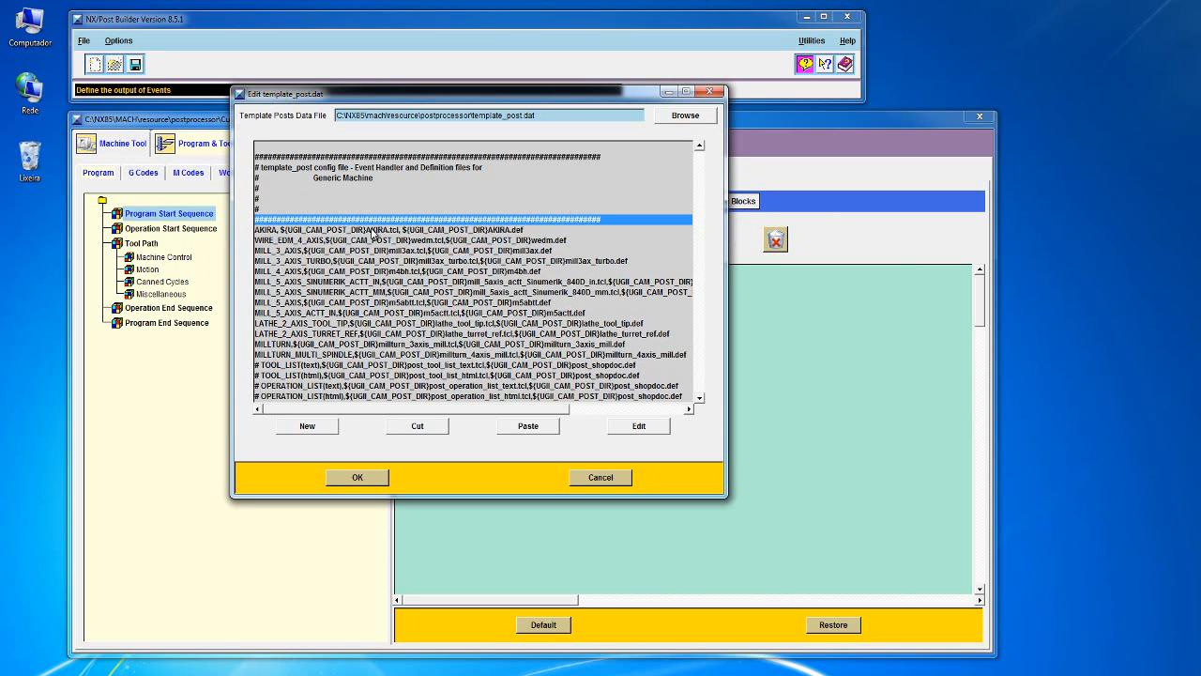
{"action": "left_click", "coordinate": [356, 227]}
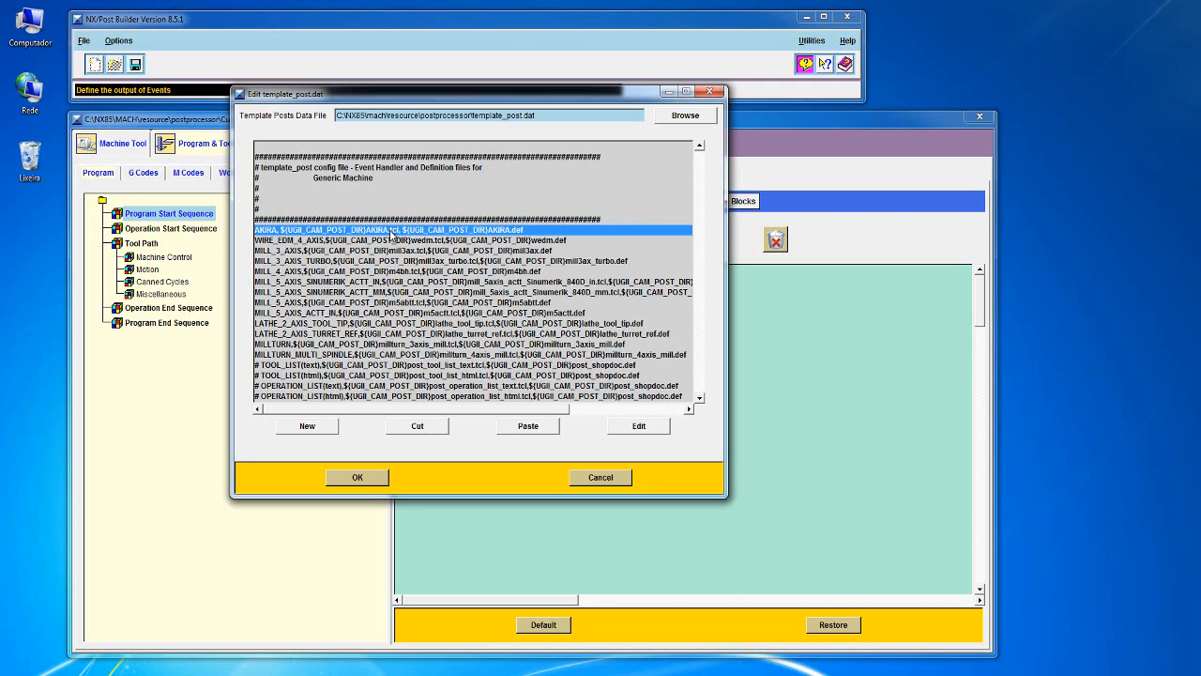
Copy the Curso3DVS\AKIRA part of the post's folder path from the file browser without adding another entry.
{"action": "left_click", "coordinate": [640, 426]}
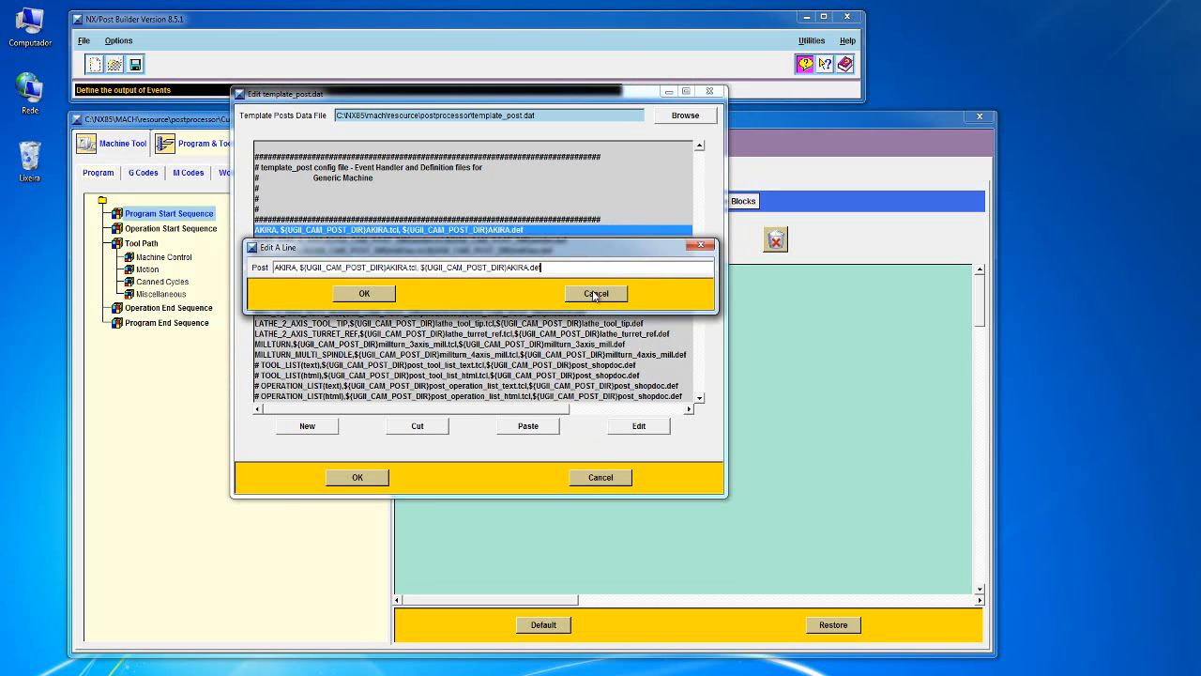
{"action": "left_click", "coordinate": [594, 295]}
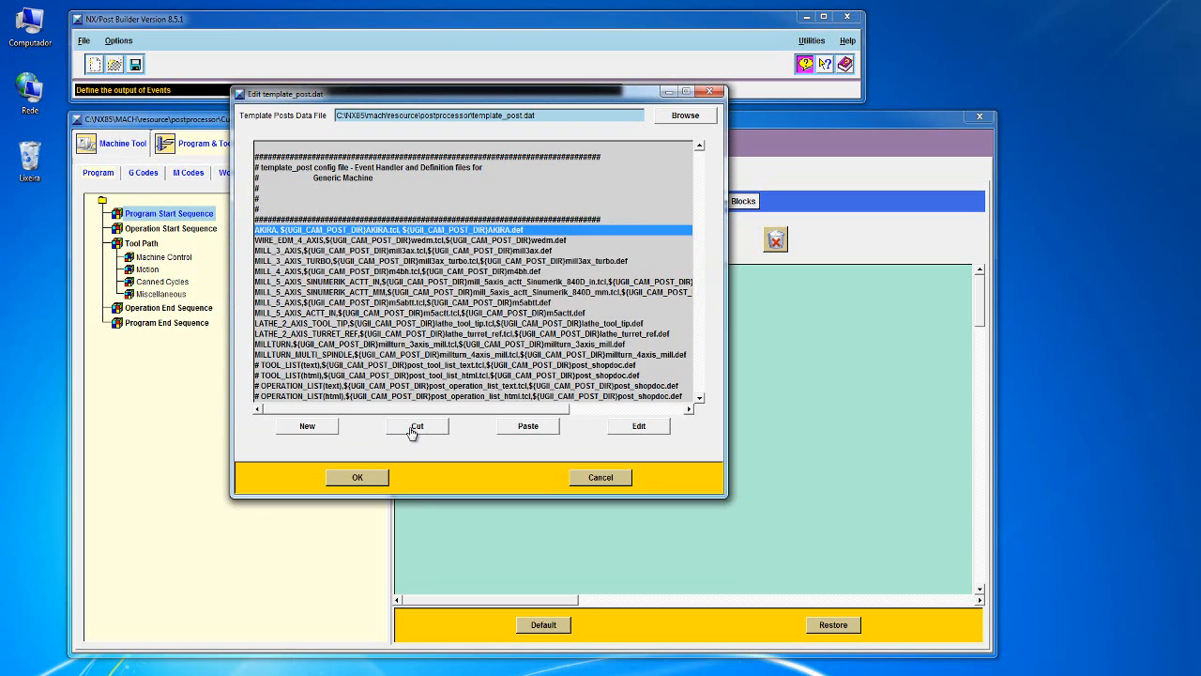
{"action": "left_click", "coordinate": [309, 426]}
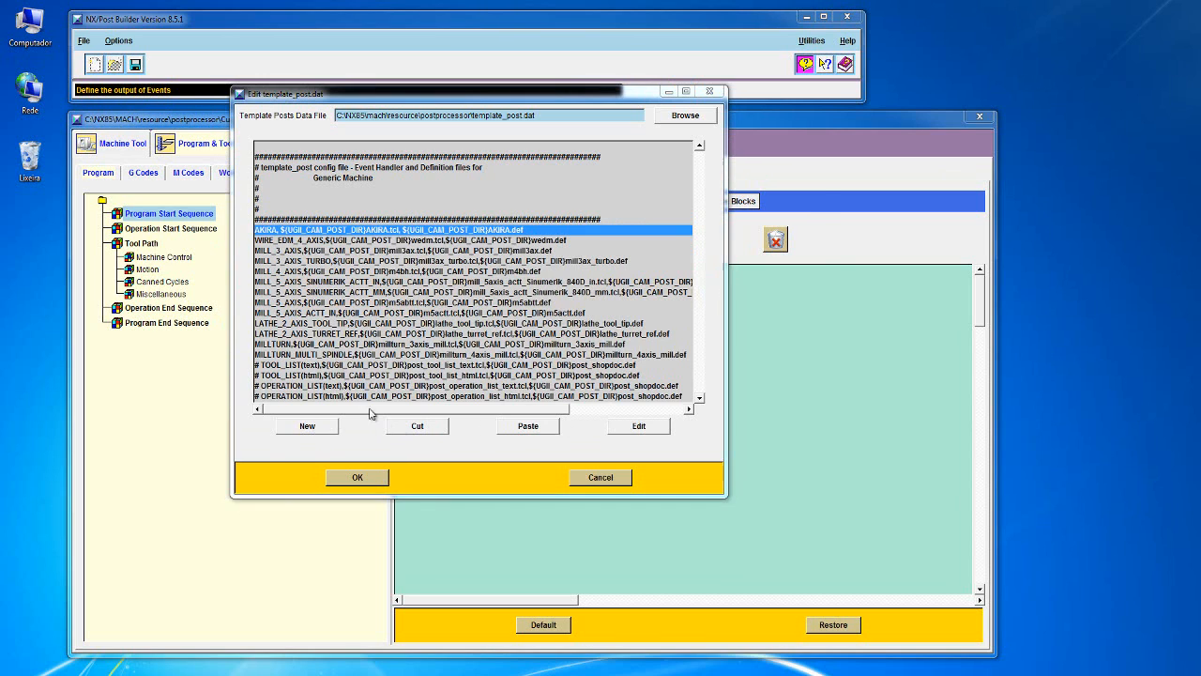
{"action": "left_click", "coordinate": [622, 217]}
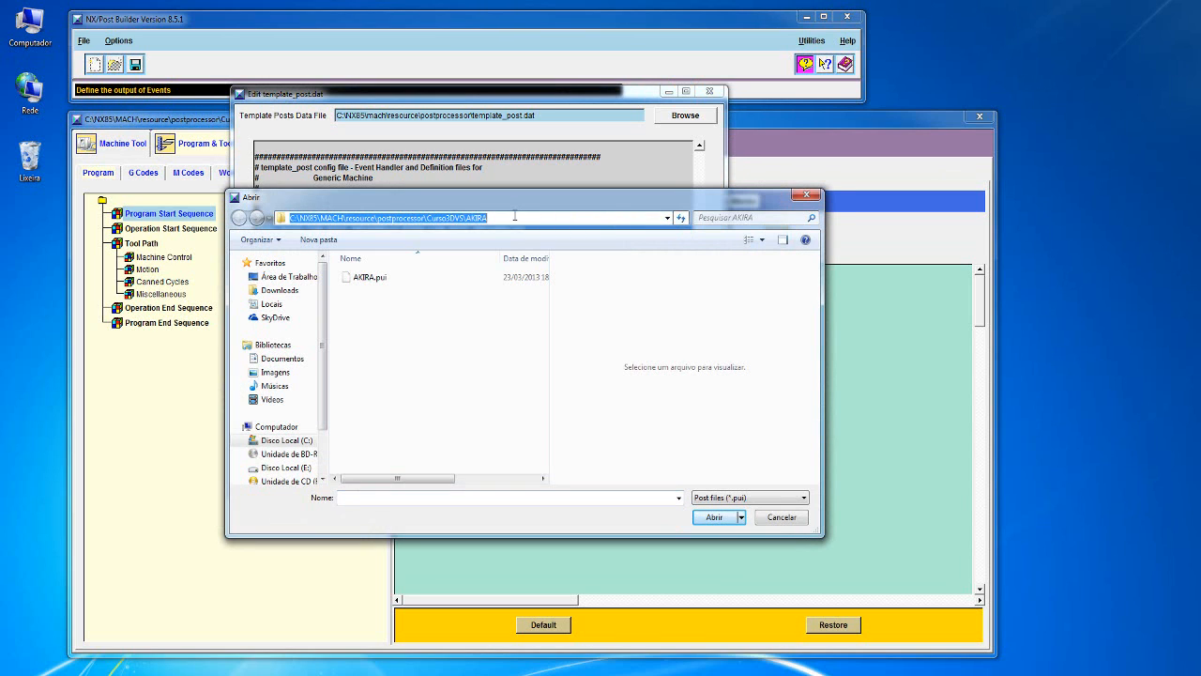
{"action": "left_click_drag", "start_coordinate": [488, 217], "coordinate": [428, 220]}
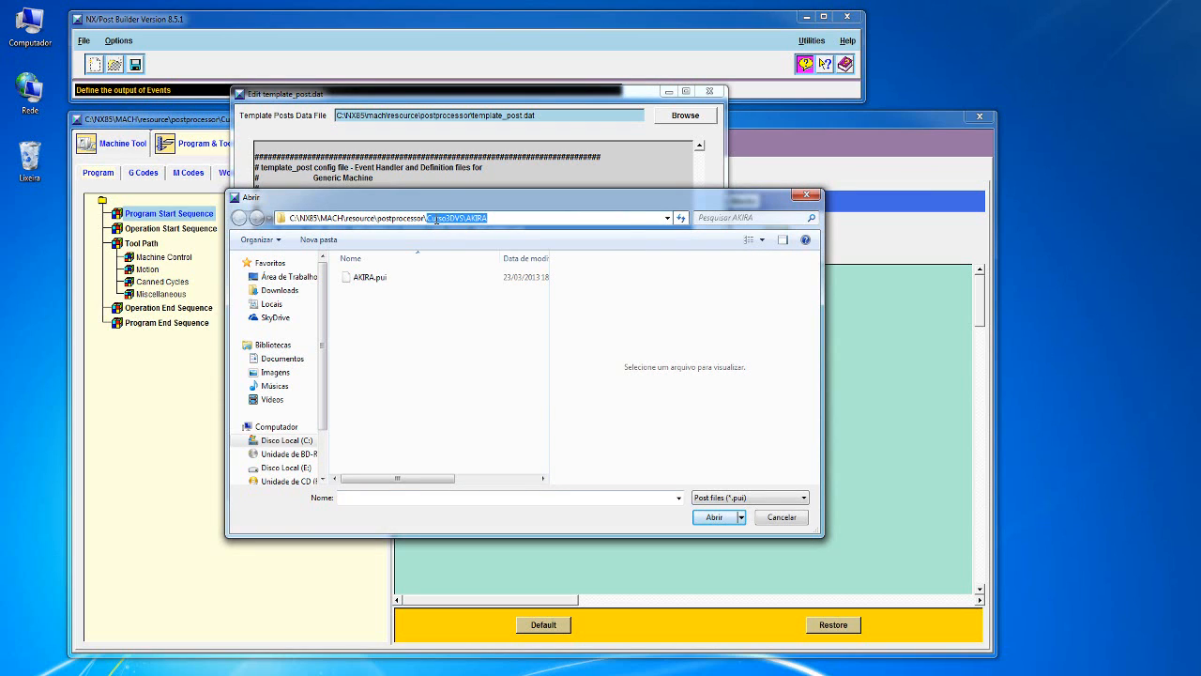
{"action": "right_click", "coordinate": [435, 220]}
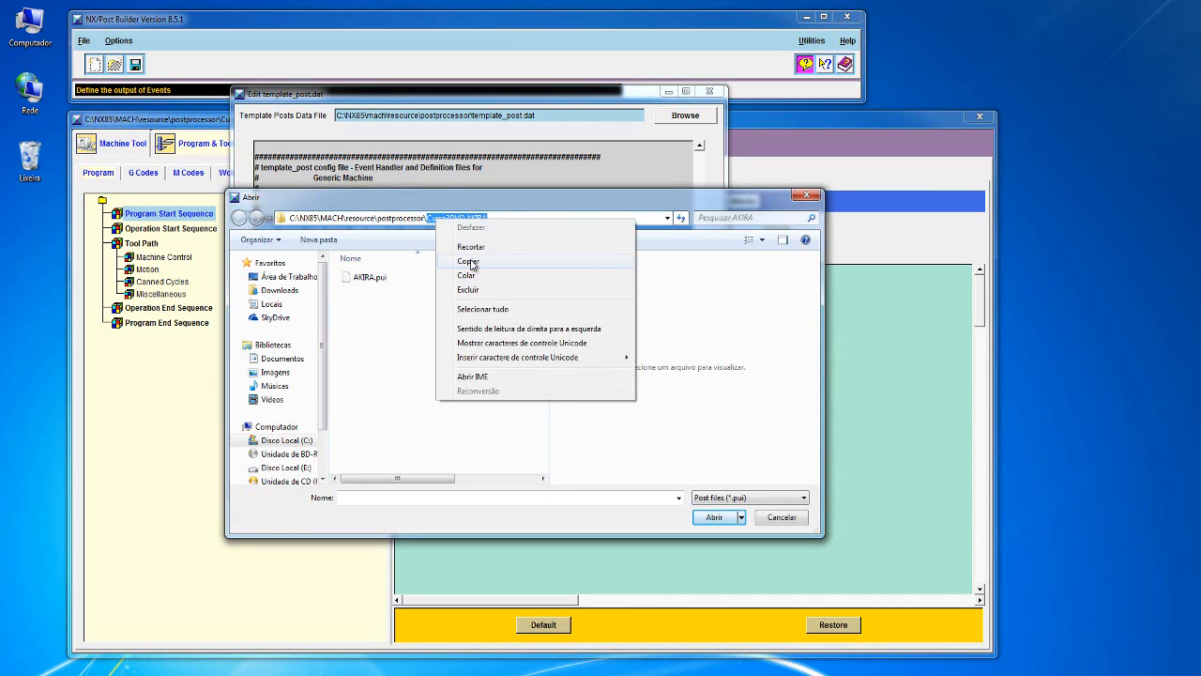
{"action": "left_click", "coordinate": [469, 263]}
{"action": "left_click", "coordinate": [775, 517]}
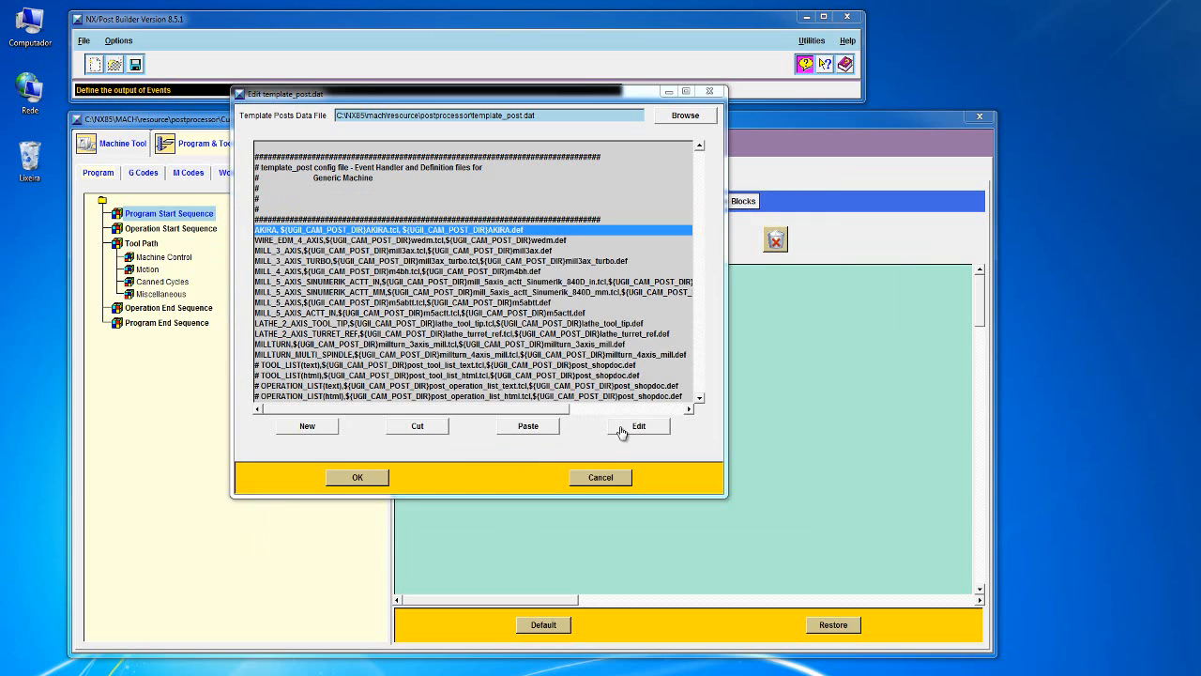
Edit the AKIRA entry so its event handler path reads ${UGII_CAM_POST_DIR}Curso3DVS\AKIRA\AKIRA.tcl.
{"action": "left_click", "coordinate": [641, 428]}
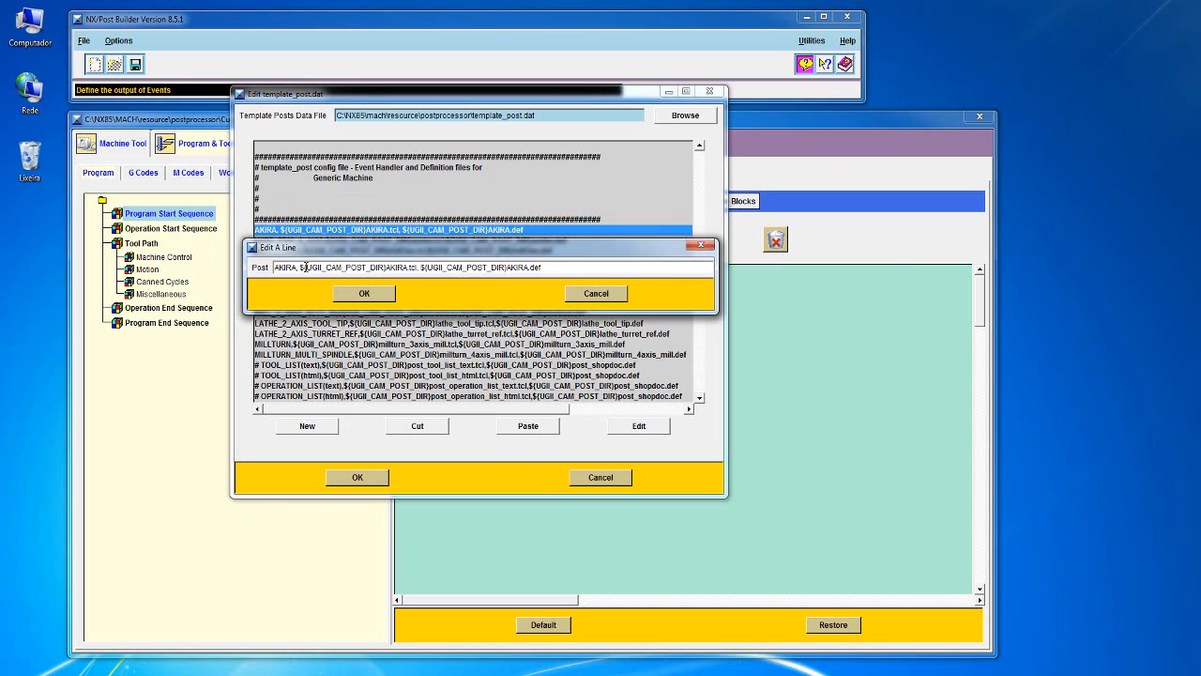
{"action": "left_click_drag", "start_coordinate": [299, 268], "coordinate": [378, 268]}
{"action": "left_click", "coordinate": [386, 267]}
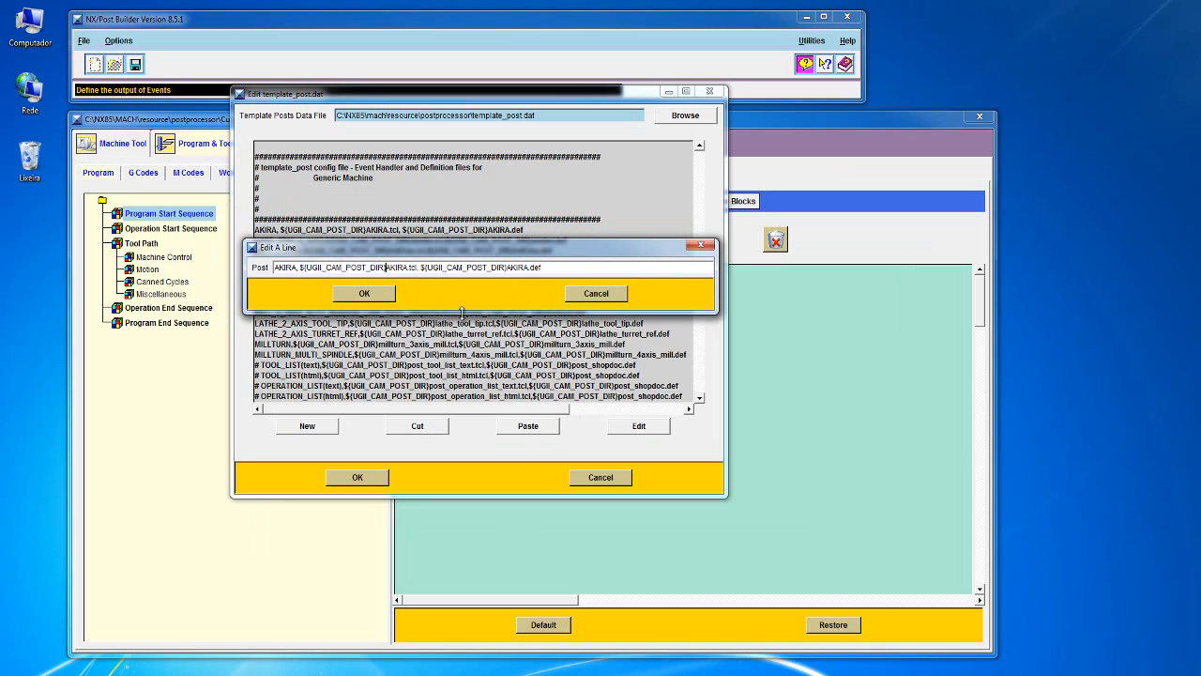
{"action": "key", "text": "ctrl+v"}
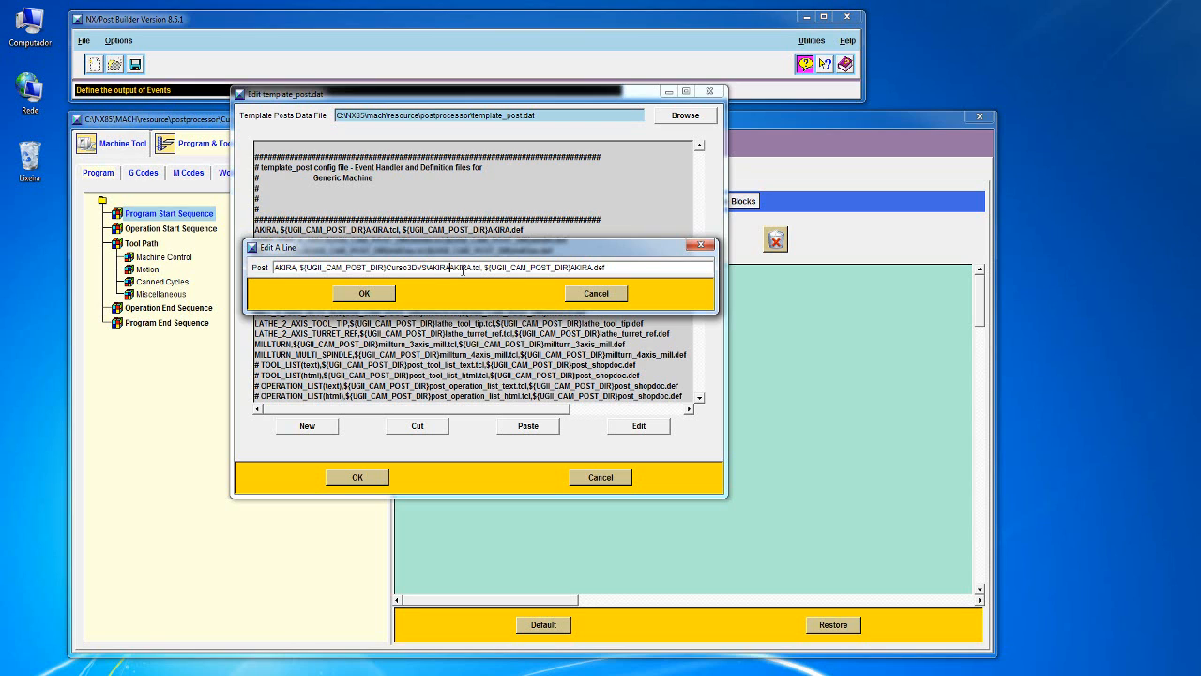
{"action": "type", "text": "\\"}
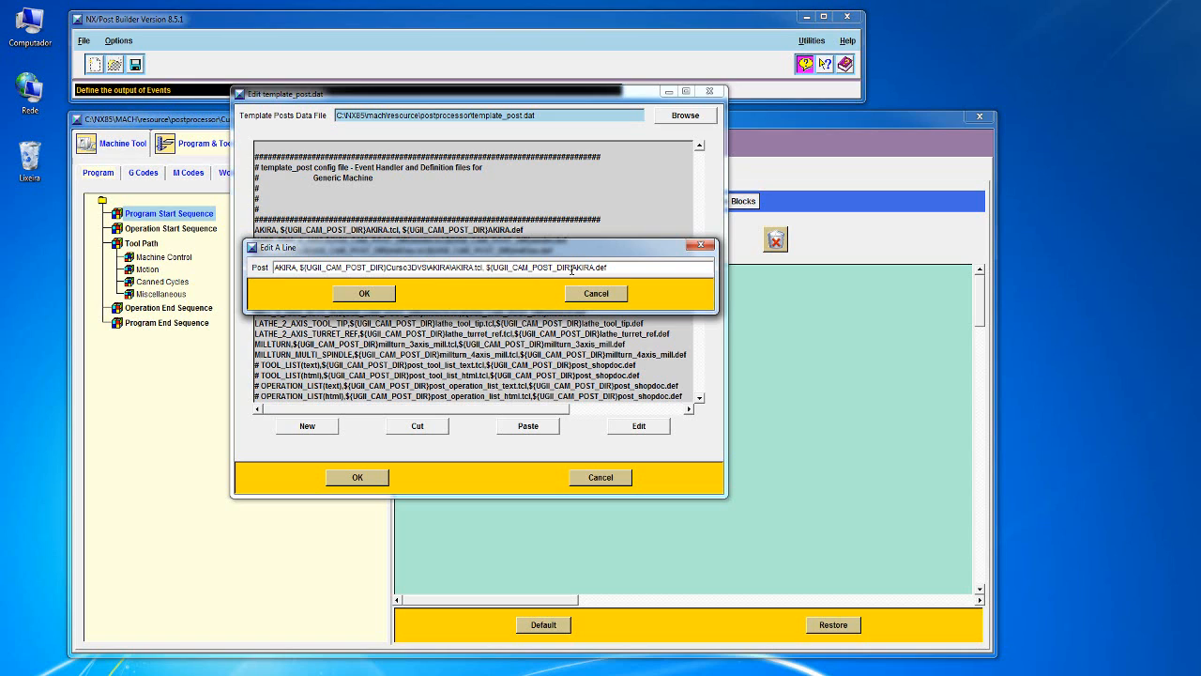
Insert Curso3DVS\AKIRA\ before AKIRA.def in the same entry, check both paths and accept the edited line.
{"action": "left_click_drag", "start_coordinate": [573, 267], "coordinate": [608, 268]}
{"action": "left_click", "coordinate": [573, 268]}
{"action": "key", "text": "ctrl+v"}
{"action": "type", "text": "\\"}
{"action": "left_click_drag", "start_coordinate": [486, 267], "coordinate": [570, 267]}
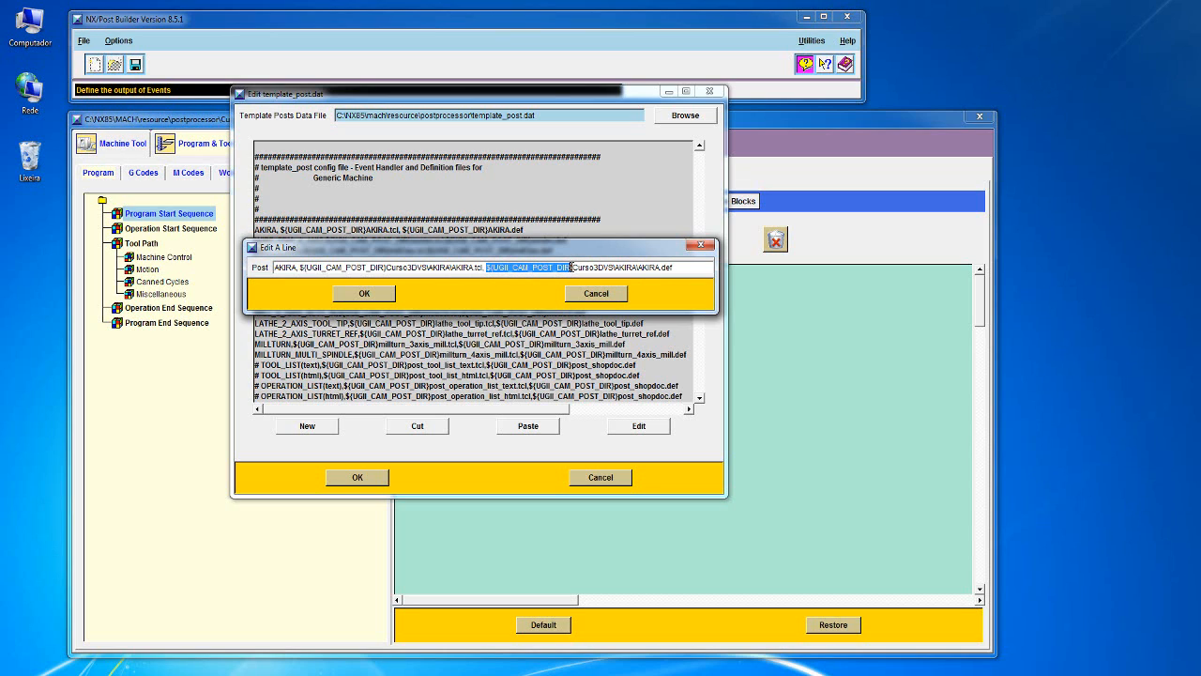
{"action": "key", "text": "shift+End"}
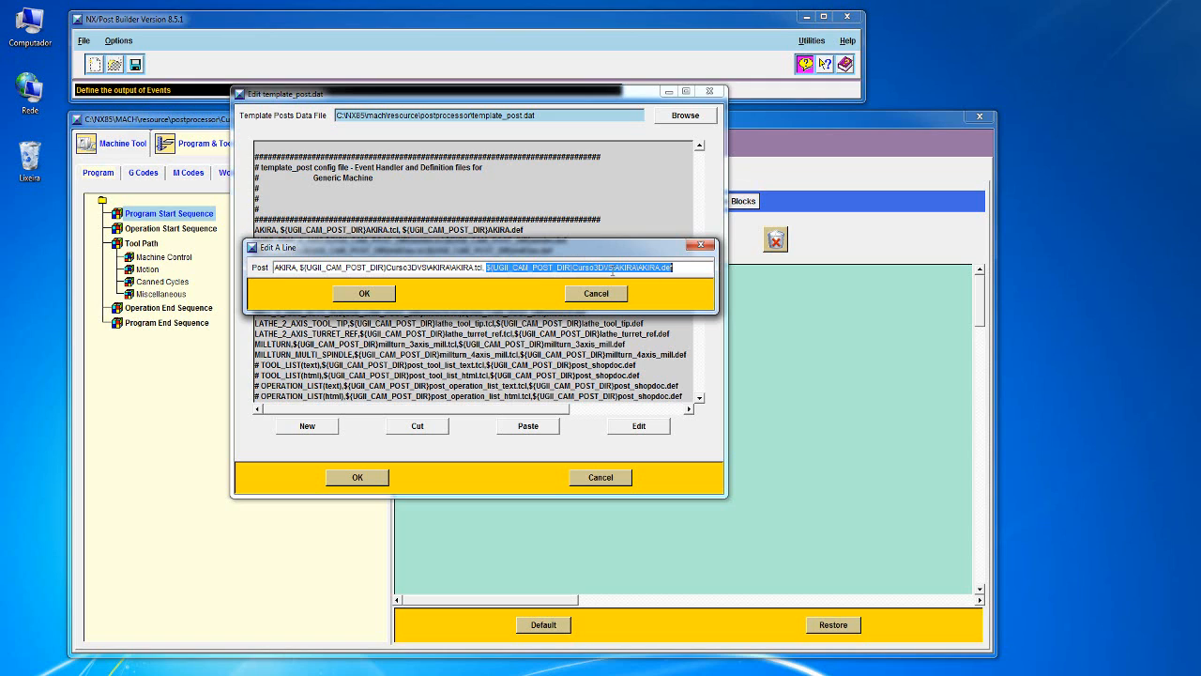
{"action": "left_click", "coordinate": [616, 268]}
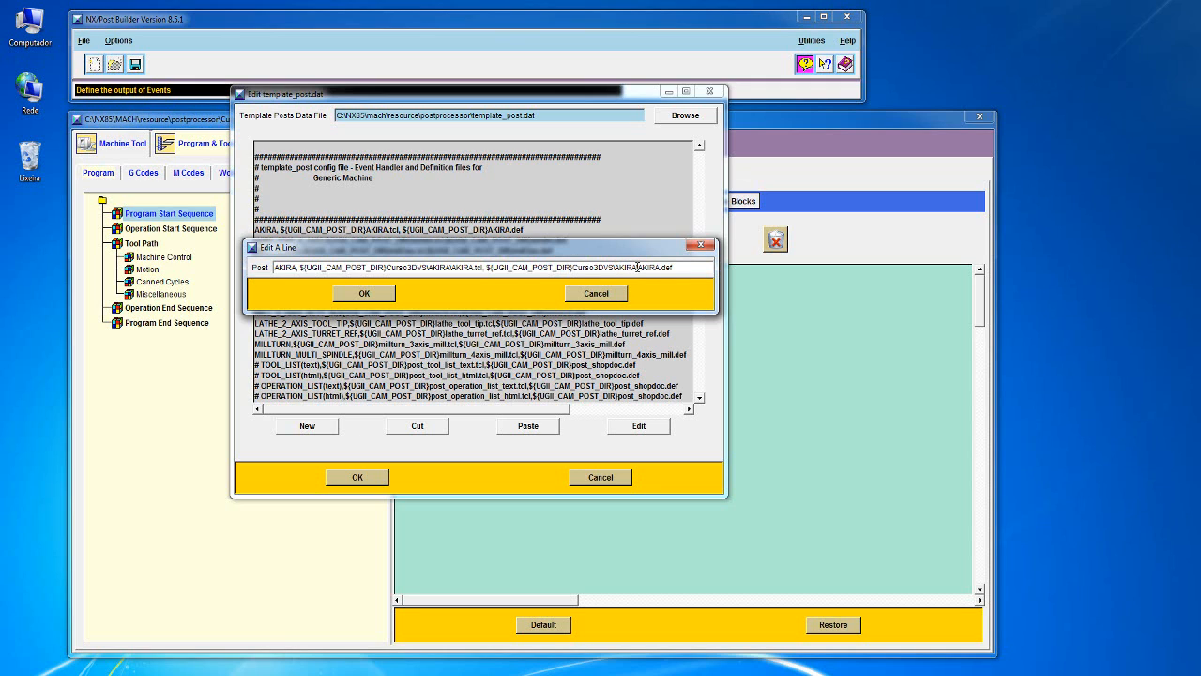
{"action": "left_click_drag", "start_coordinate": [638, 268], "coordinate": [674, 267]}
{"action": "left_click_drag", "start_coordinate": [481, 267], "coordinate": [445, 267]}
{"action": "left_click", "coordinate": [374, 297]}
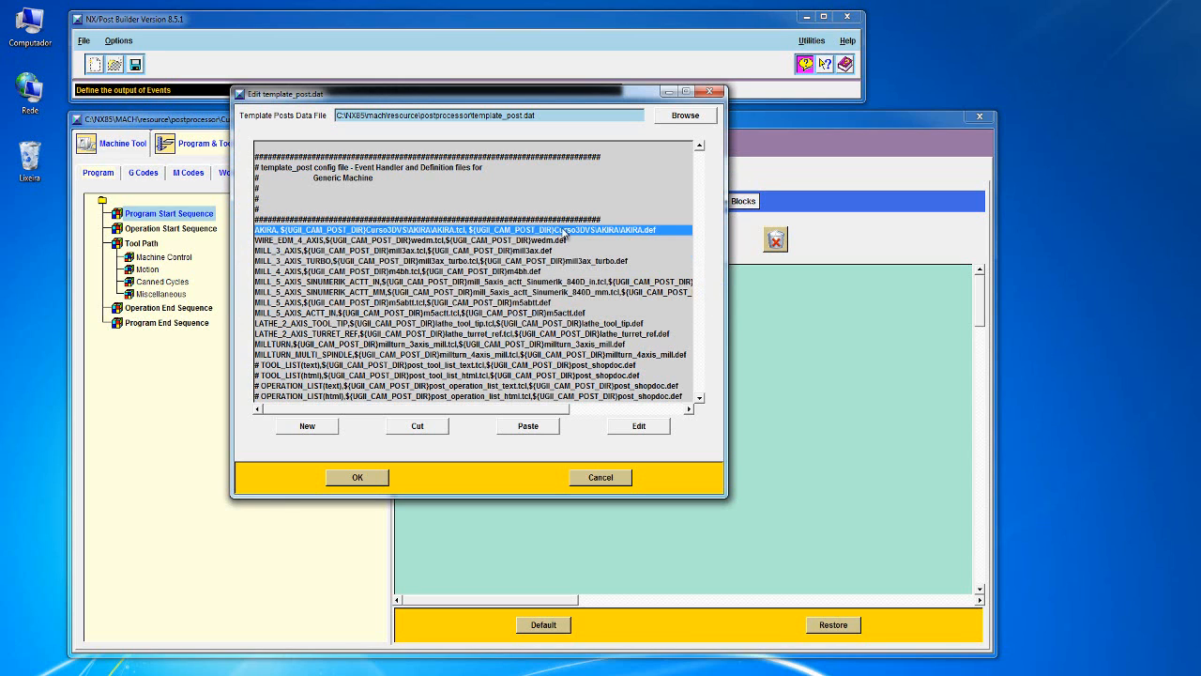
Save the edited template posts data file over template_post.dat in the postprocessor folder.
{"action": "left_click", "coordinate": [358, 477]}
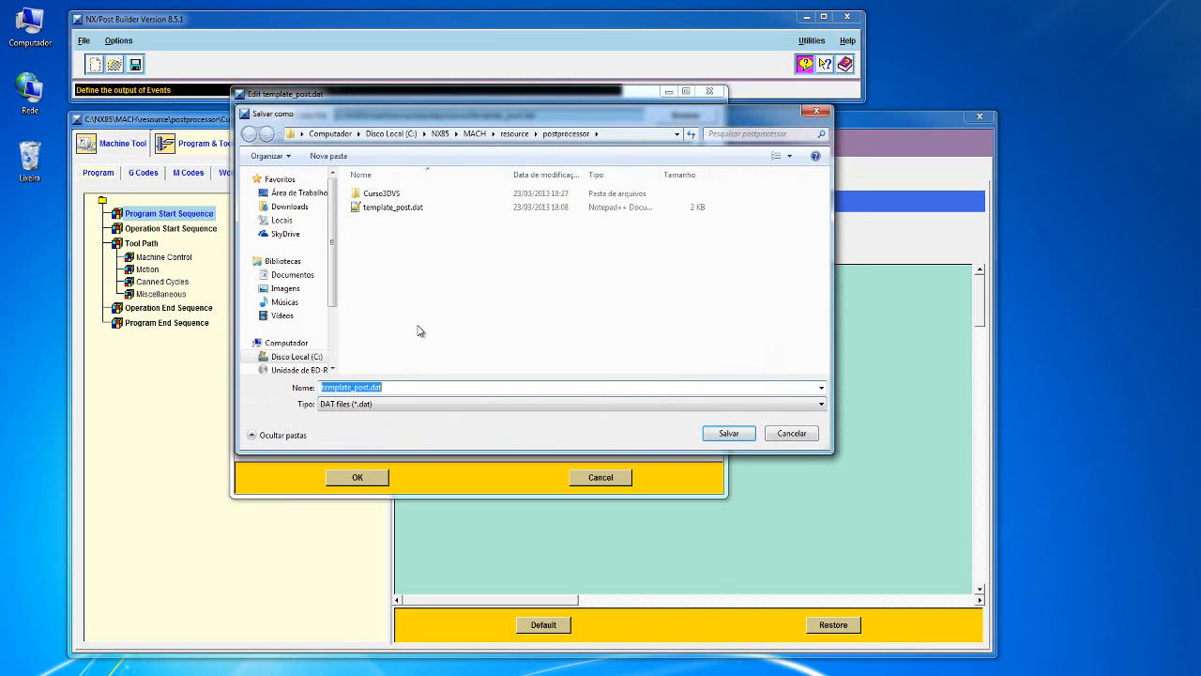
{"action": "left_click", "coordinate": [729, 433]}
{"action": "left_click", "coordinate": [637, 349]}
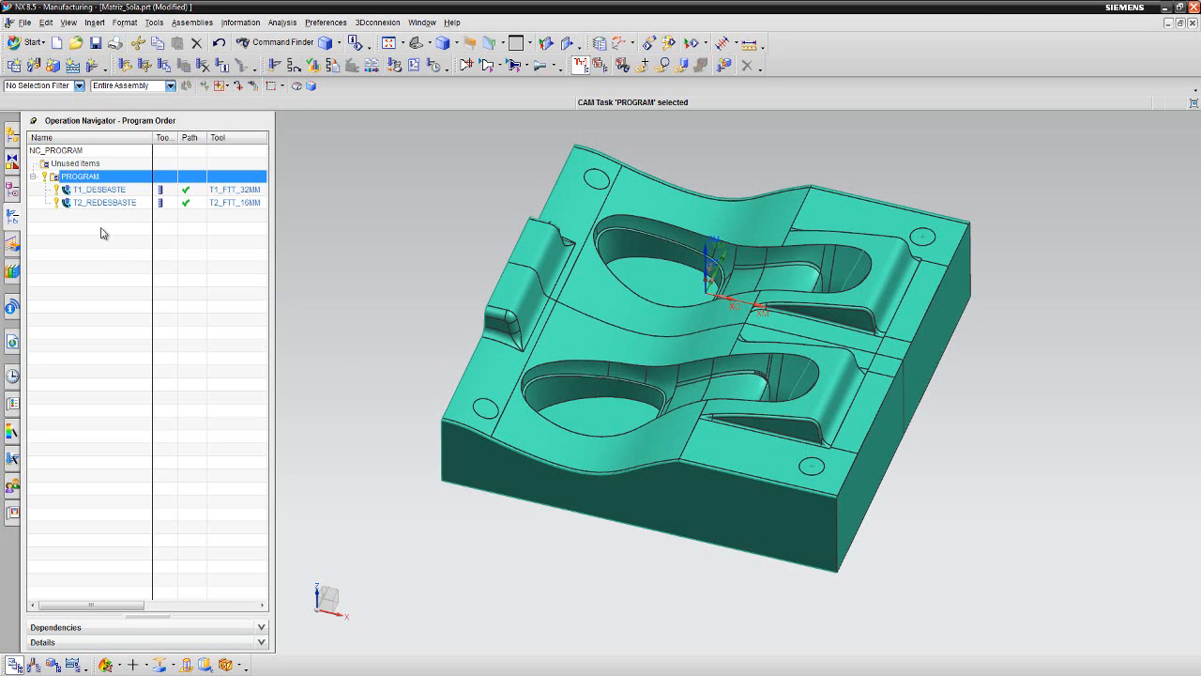
Switch to NX and start postprocessing the PROGRAM group with the AKIRA postprocessor, widening the dialog to show the full output path.
{"action": "left_click", "coordinate": [98, 192]}
{"action": "left_click", "coordinate": [80, 176]}
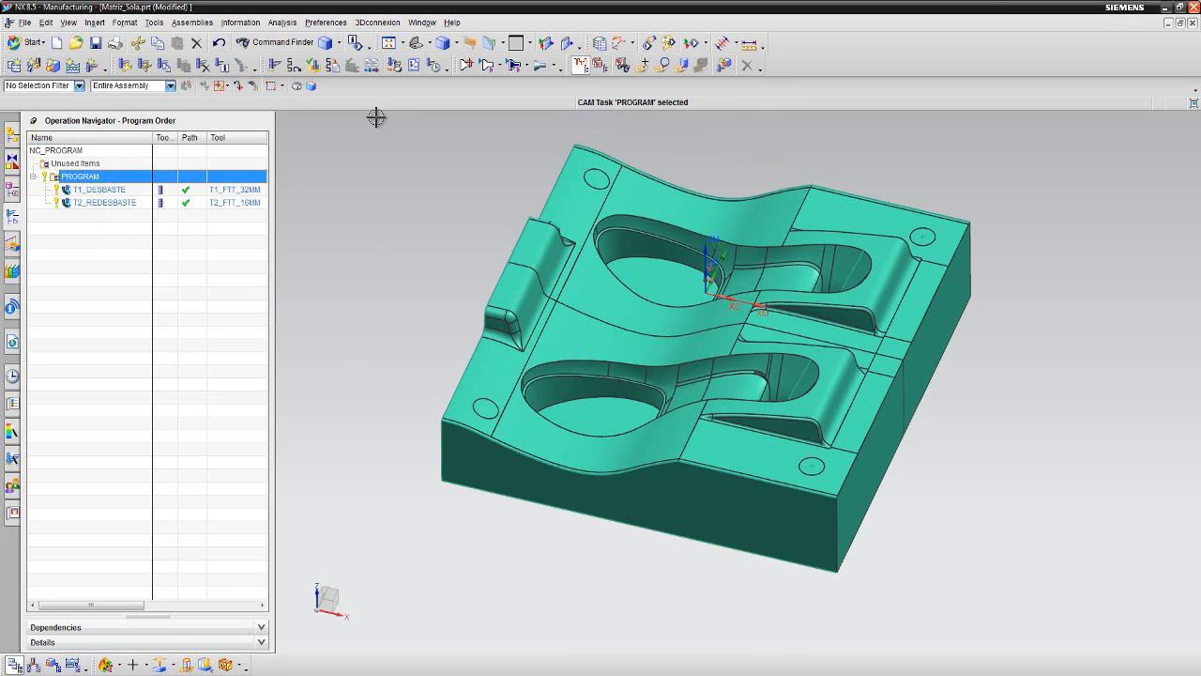
{"action": "left_click", "coordinate": [394, 65]}
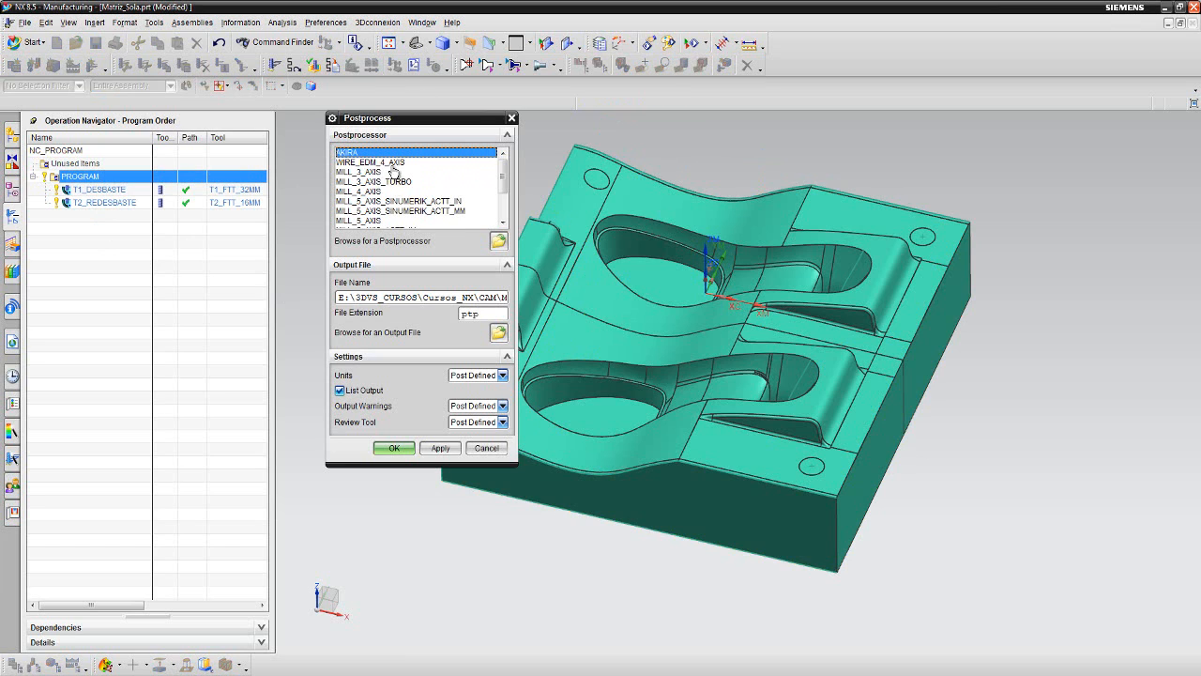
{"action": "left_click_drag", "start_coordinate": [517, 301], "coordinate": [655, 301]}
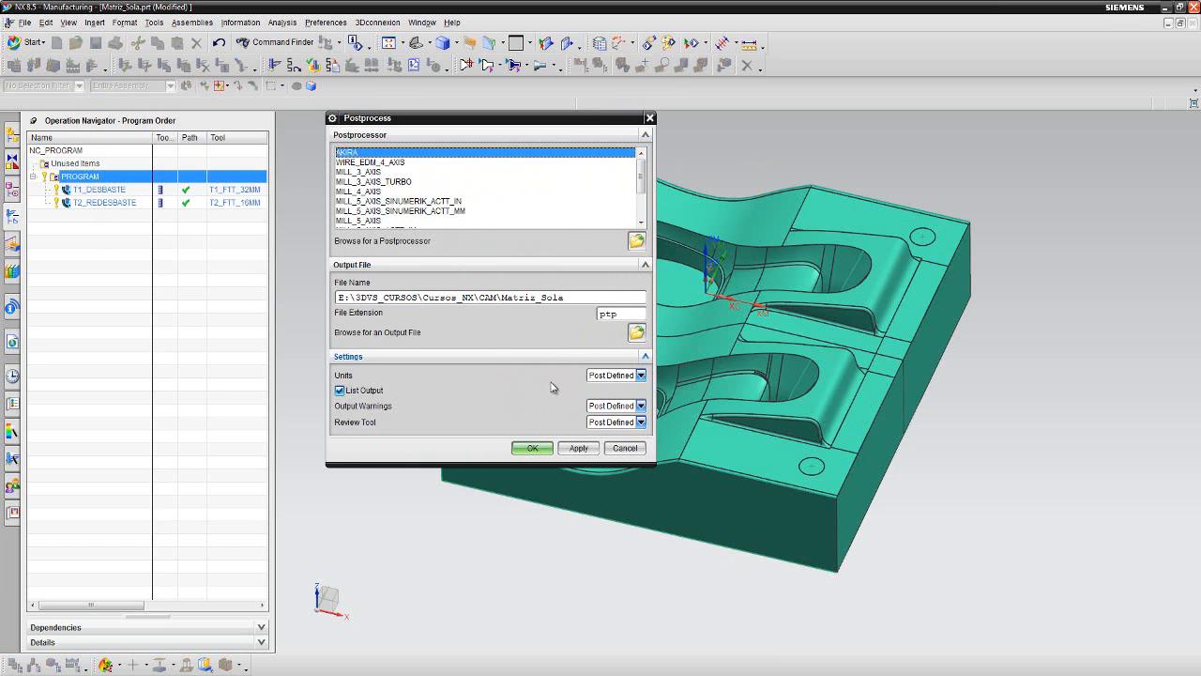
Clear the output file extension and turn off listing of the output.
{"action": "double_click", "coordinate": [626, 314]}
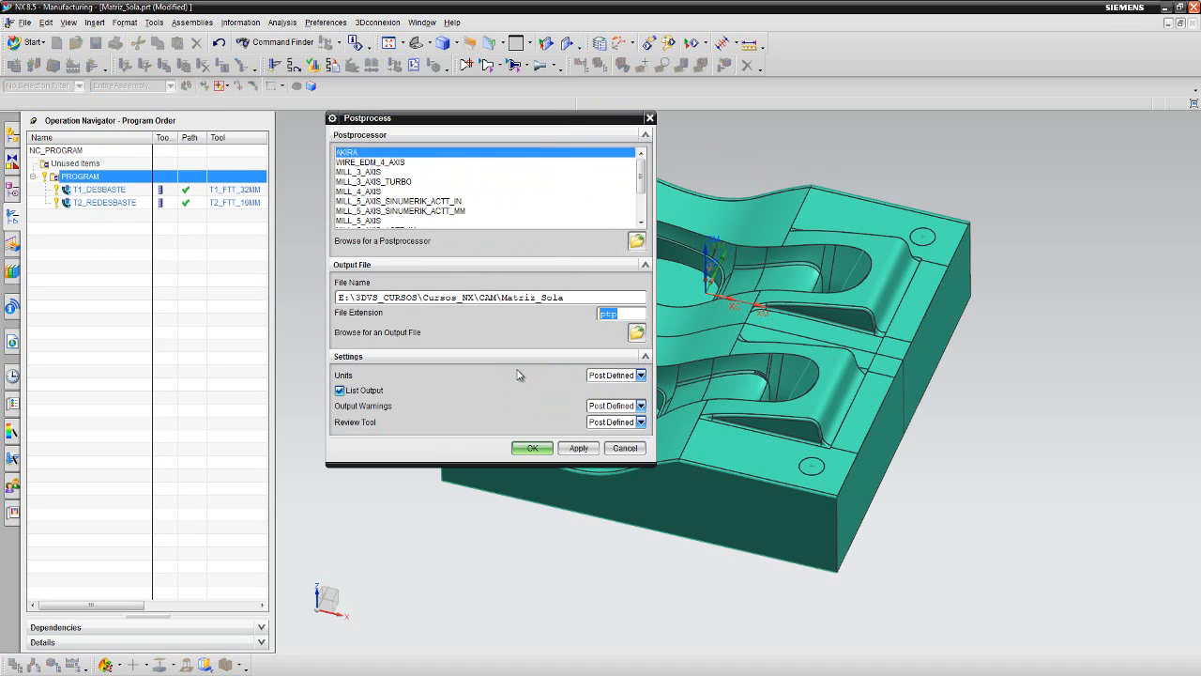
{"action": "key", "text": "BackSpace"}
{"action": "left_click", "coordinate": [340, 391]}
Create a folder named AKIRA inside Cursos_NX\PostBuilder and set it as the output location for Matriz_Sola.
{"action": "left_click", "coordinate": [641, 338]}
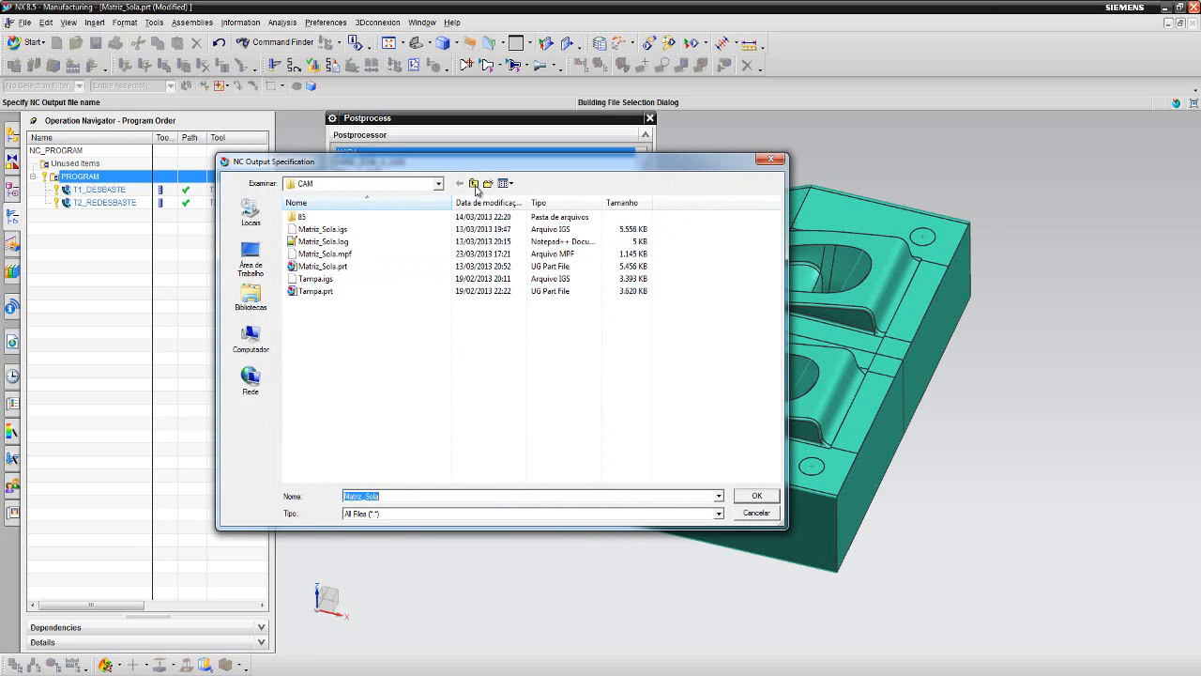
{"action": "left_click", "coordinate": [475, 186]}
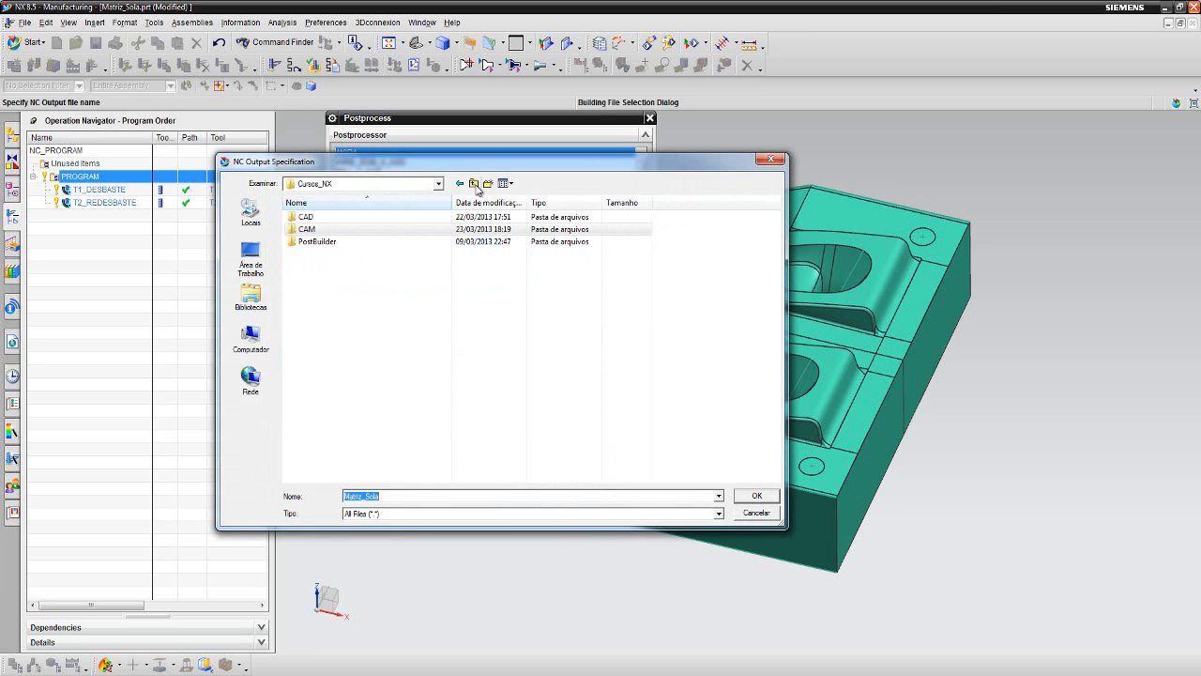
{"action": "double_click", "coordinate": [319, 242]}
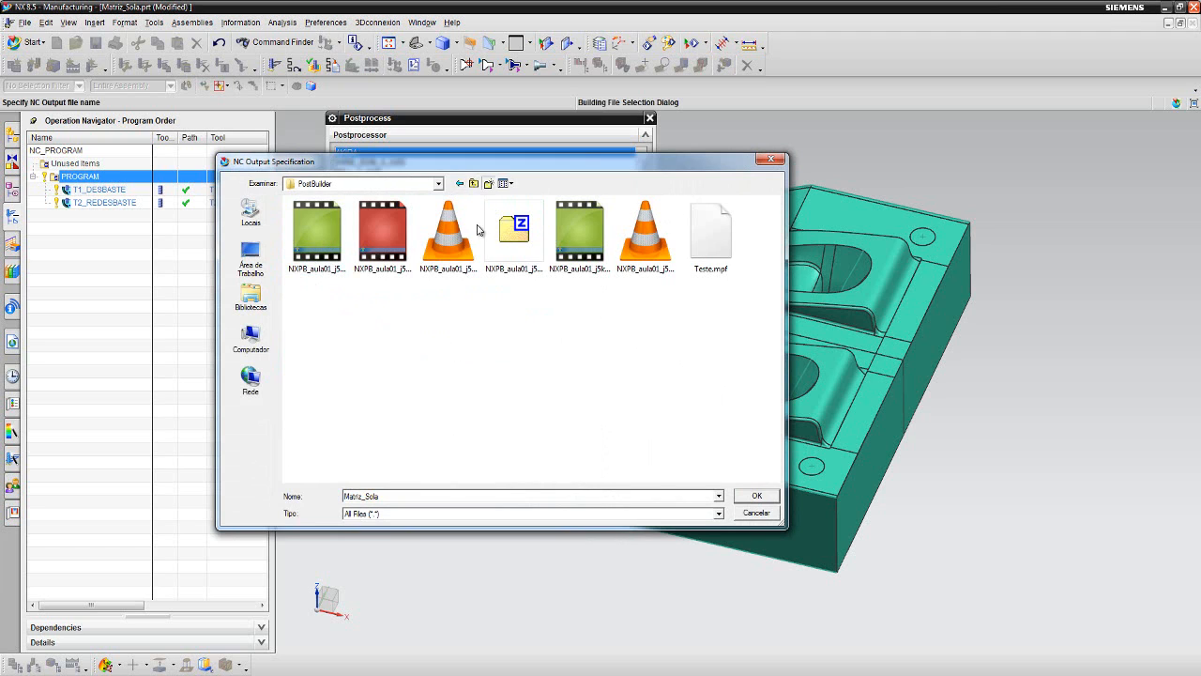
{"action": "type", "text": "A"}
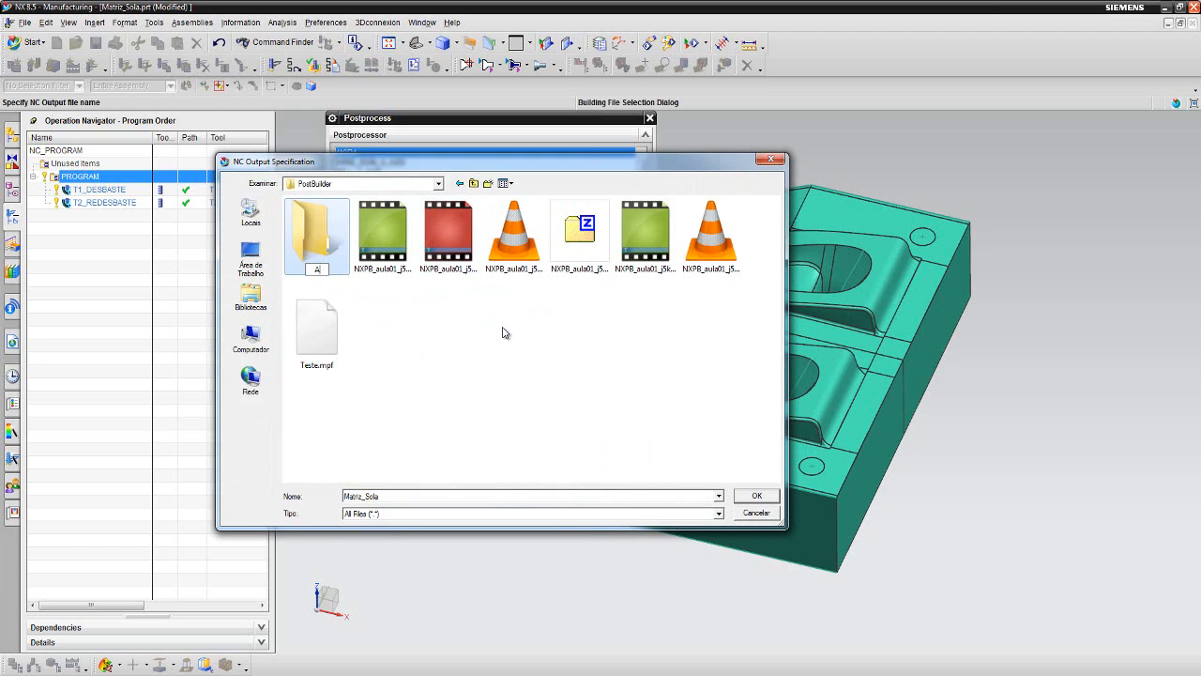
{"action": "type", "text": "KIRA"}
{"action": "key", "text": "Return"}
{"action": "key", "text": "Return"}
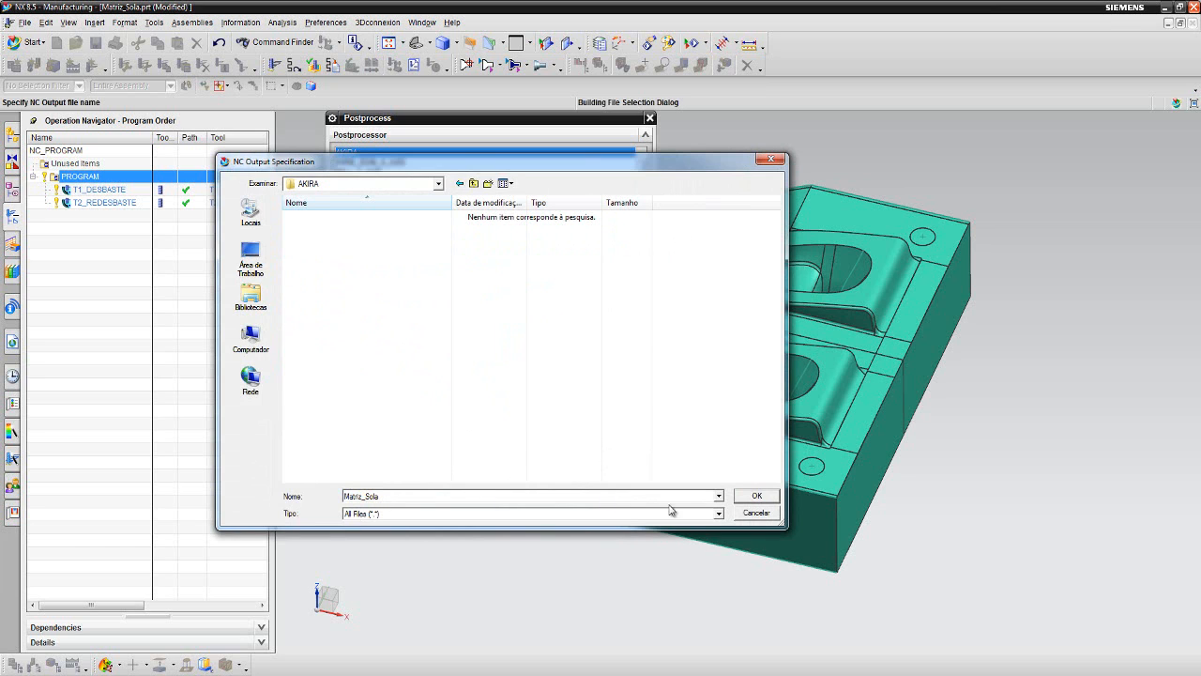
{"action": "left_click", "coordinate": [748, 497]}
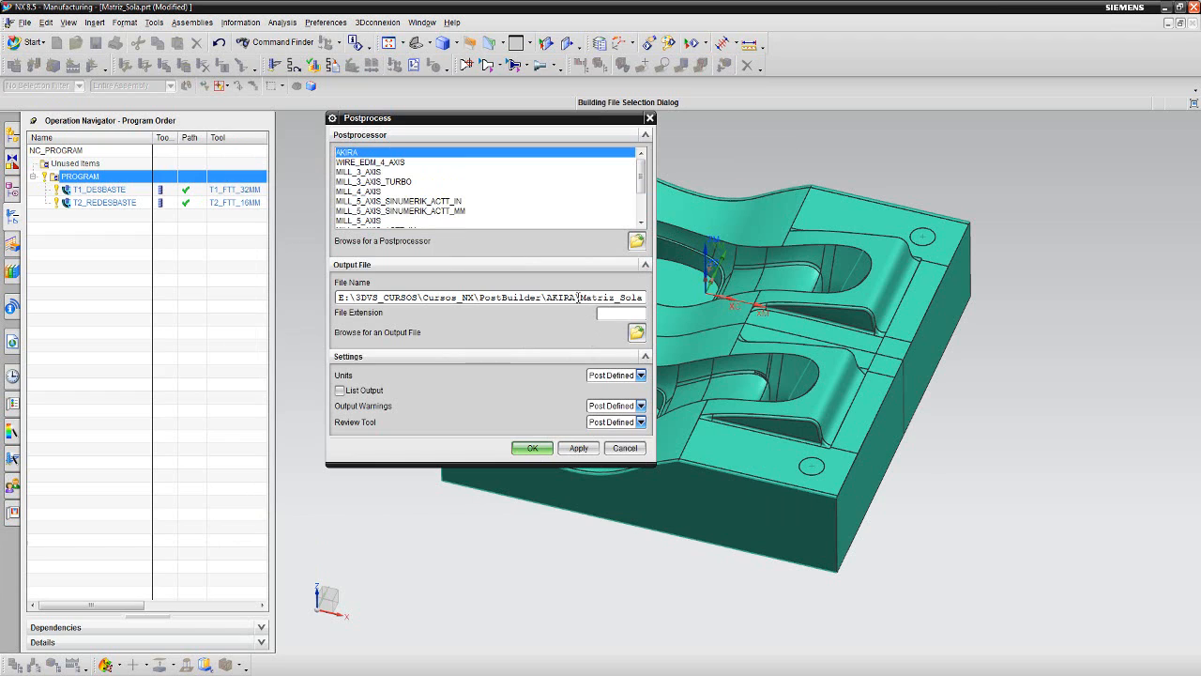
Copy the output folder path E:\3DVS_CURSOS\Cursos_NX\PostBuilder\AKIRA and run the postprocessing.
{"action": "left_click_drag", "start_coordinate": [575, 298], "coordinate": [319, 301]}
{"action": "key", "text": "ctrl+c"}
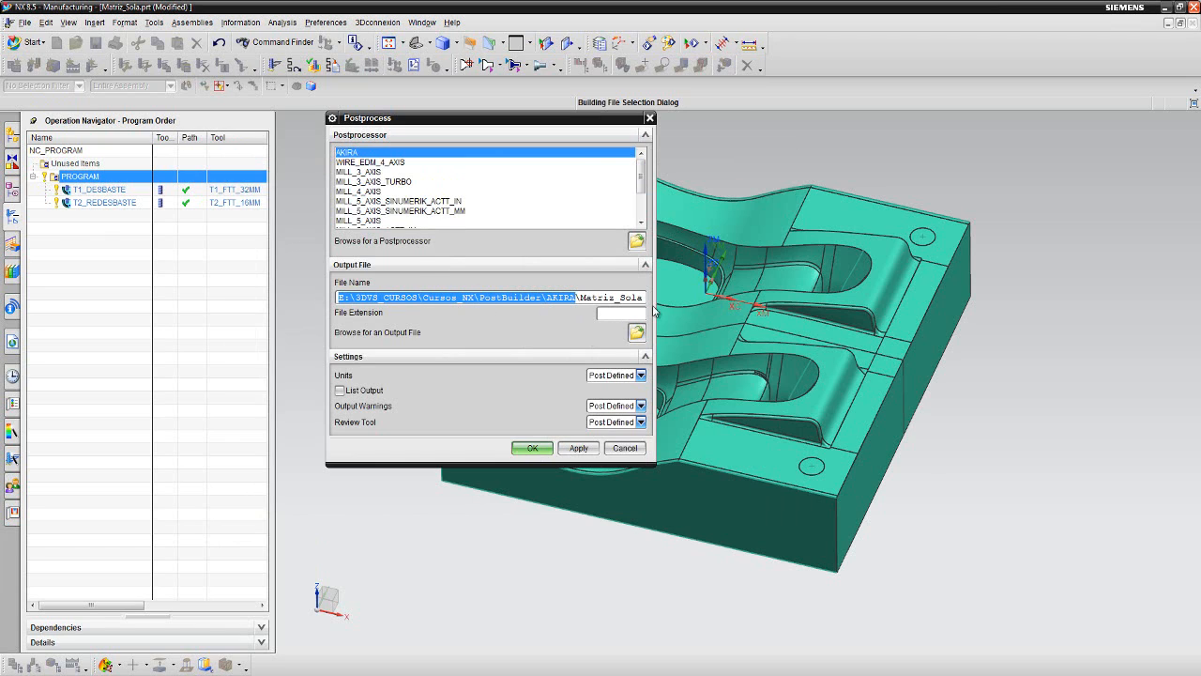
{"action": "left_click_drag", "start_coordinate": [743, 300], "coordinate": [717, 300]}
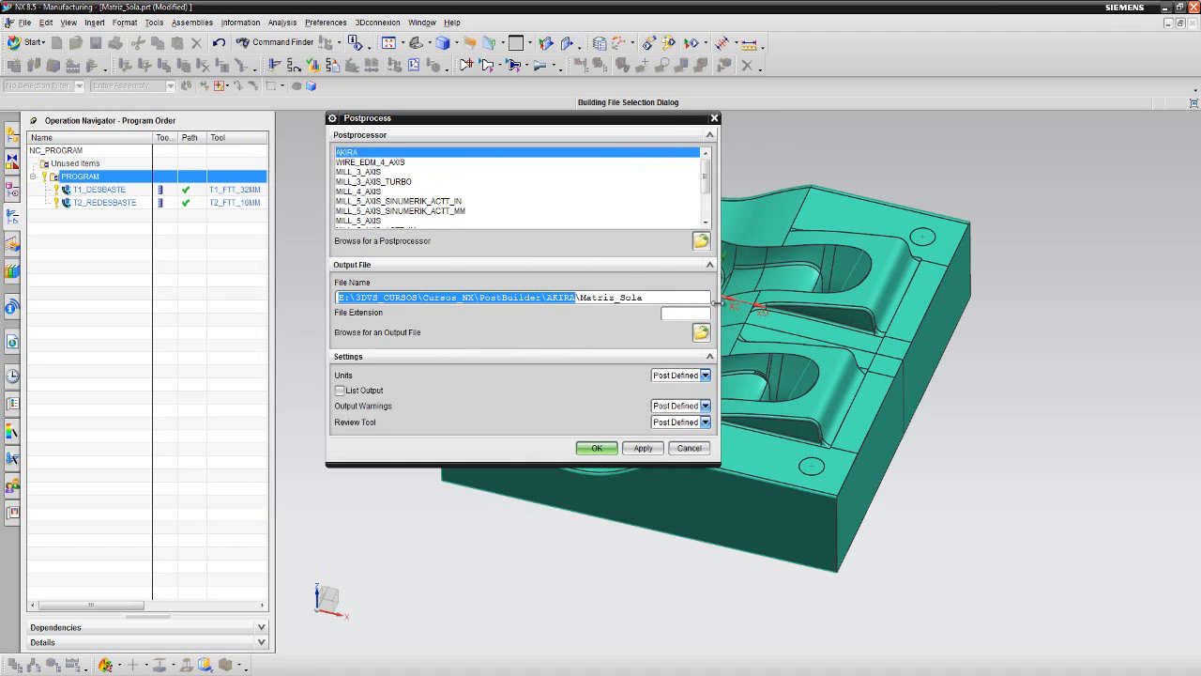
{"action": "left_click", "coordinate": [593, 449]}
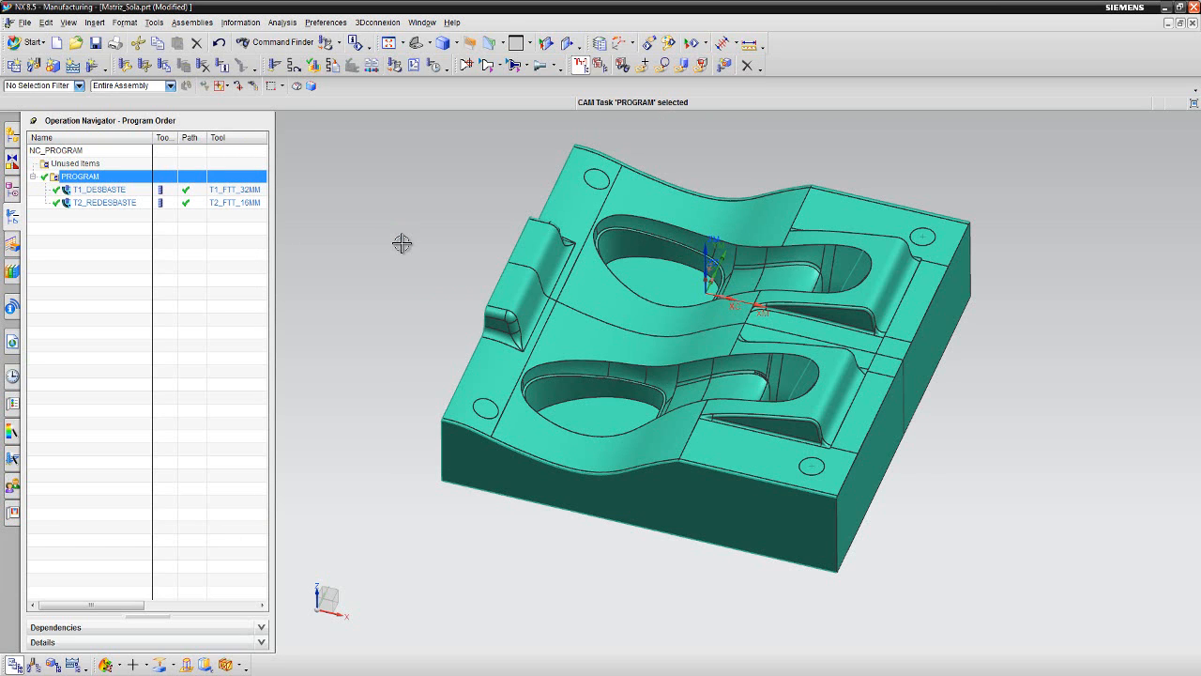
Go to the copied output folder path in Windows Explorer and open the Matriz_Sola file in Notepad++.
{"action": "key", "text": "super+e"}
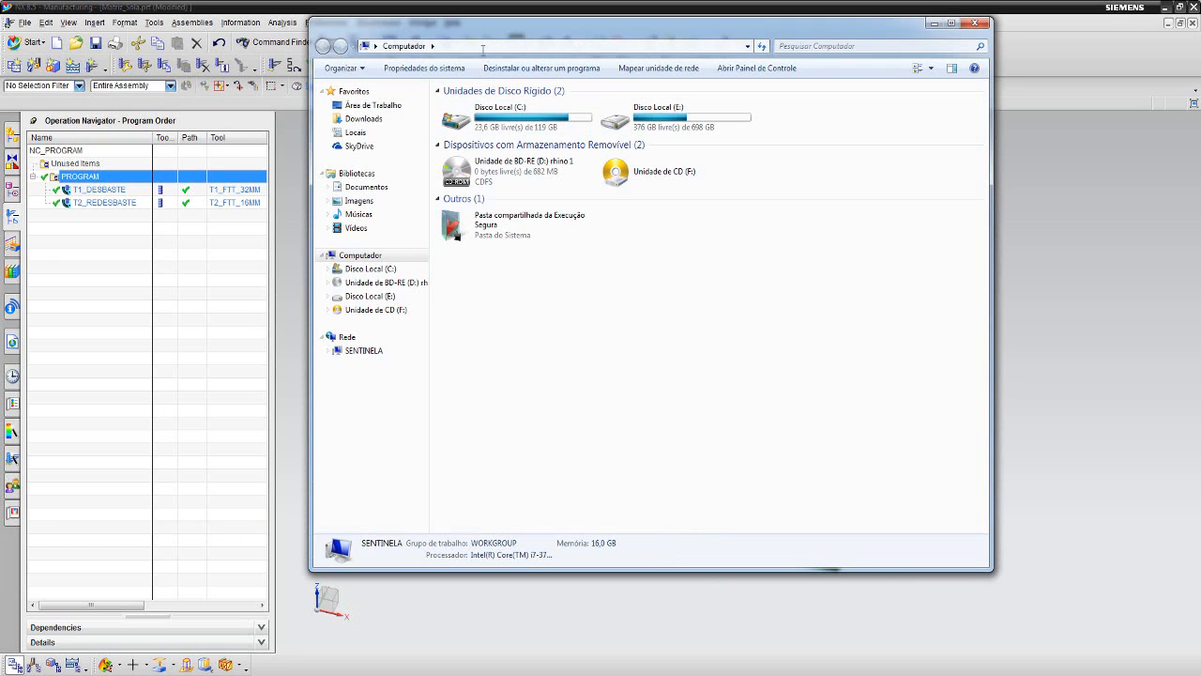
{"action": "left_click", "coordinate": [483, 48]}
{"action": "key", "text": "ctrl+v"}
{"action": "key", "text": "Return"}
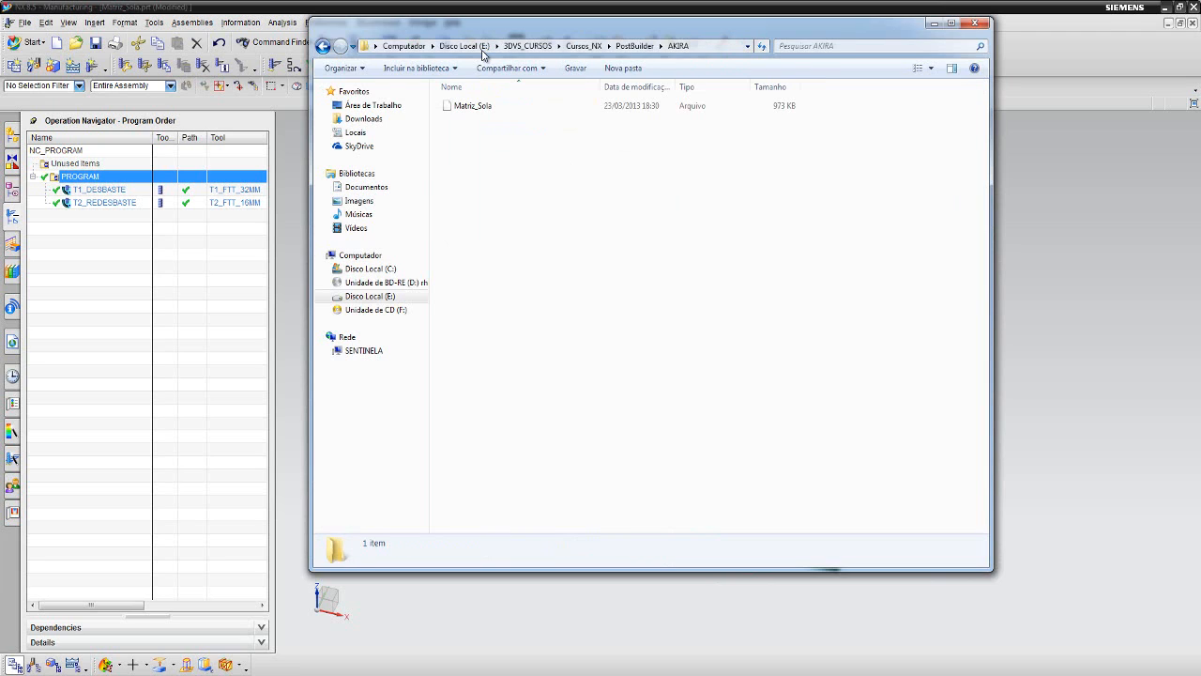
{"action": "left_click", "coordinate": [535, 107]}
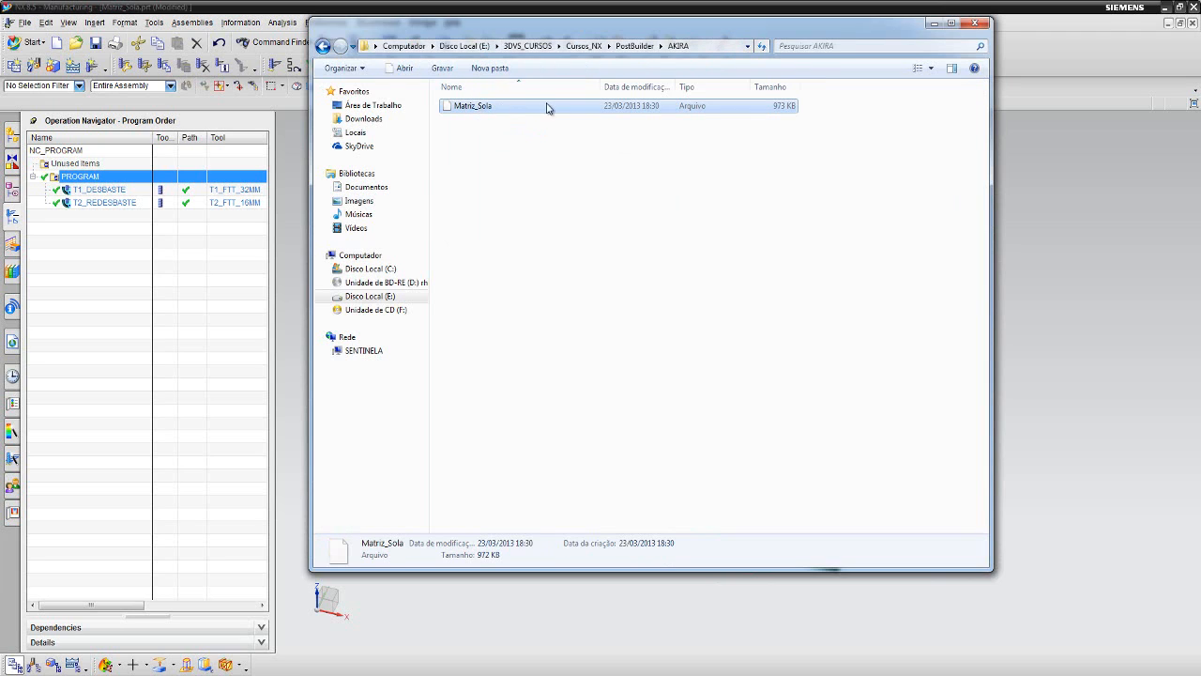
{"action": "right_click", "coordinate": [461, 106]}
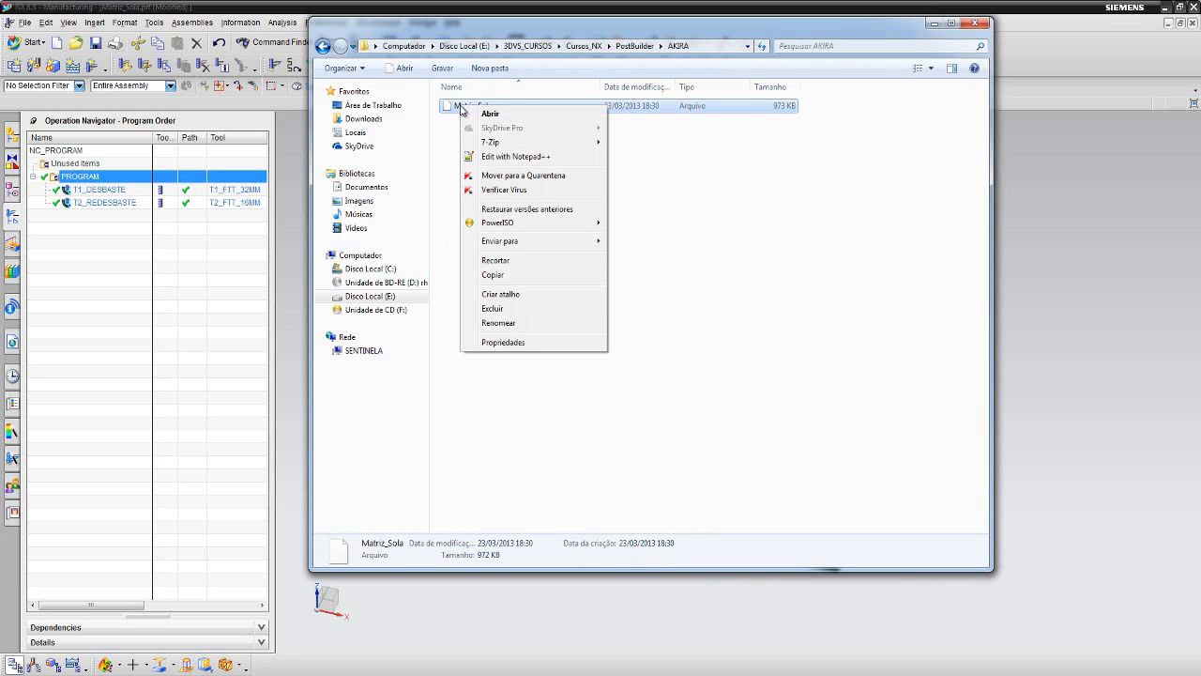
{"action": "left_click", "coordinate": [513, 159]}
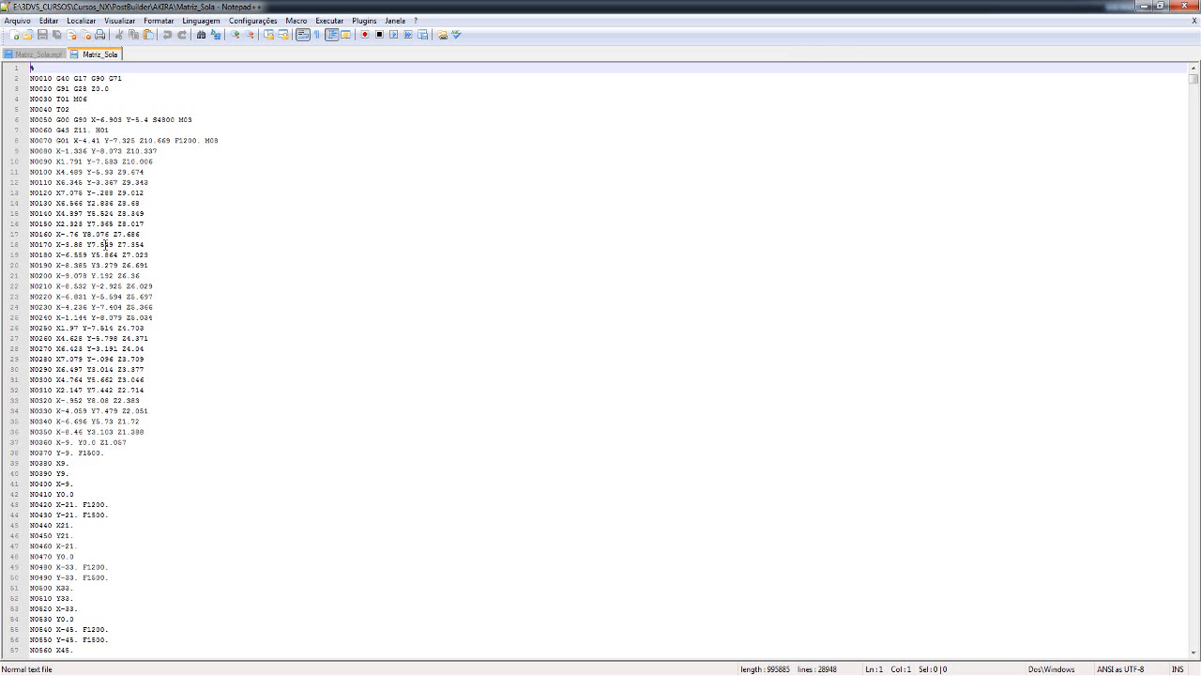
Examine the opening blocks of the generated NC code, including the preparatory codes, tool change, next tool, first rapid move and spindle speed.
{"action": "left_click", "coordinate": [39, 78]}
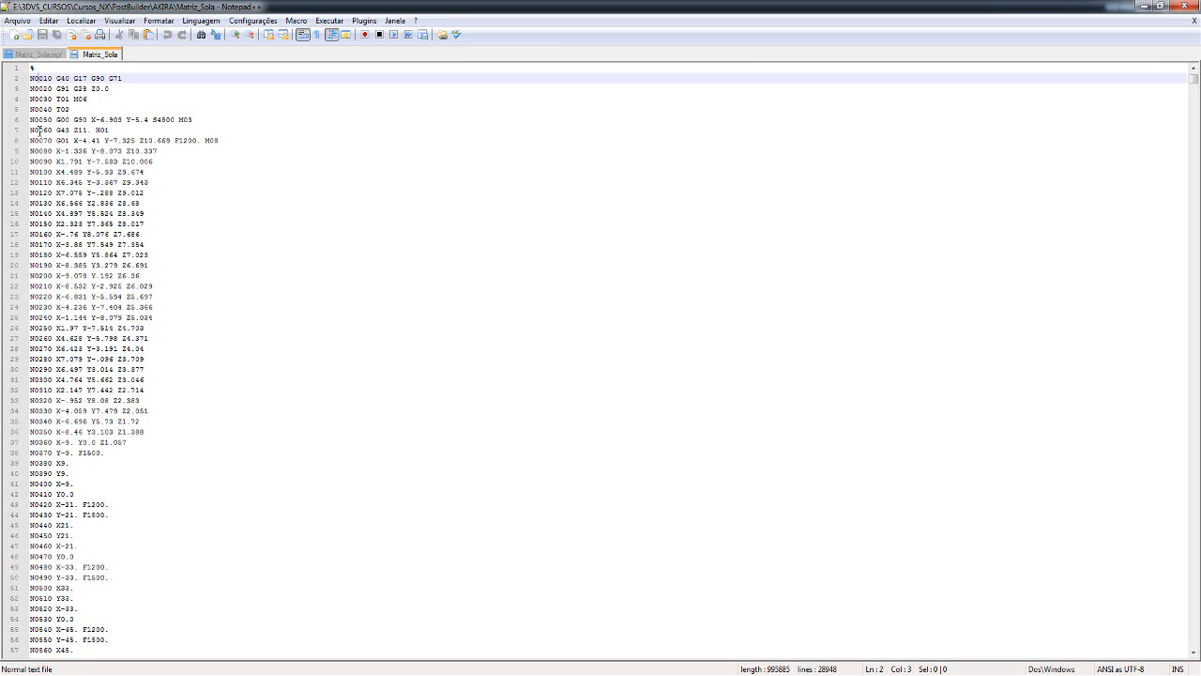
{"action": "left_click", "coordinate": [39, 130]}
{"action": "key", "text": "Down"}
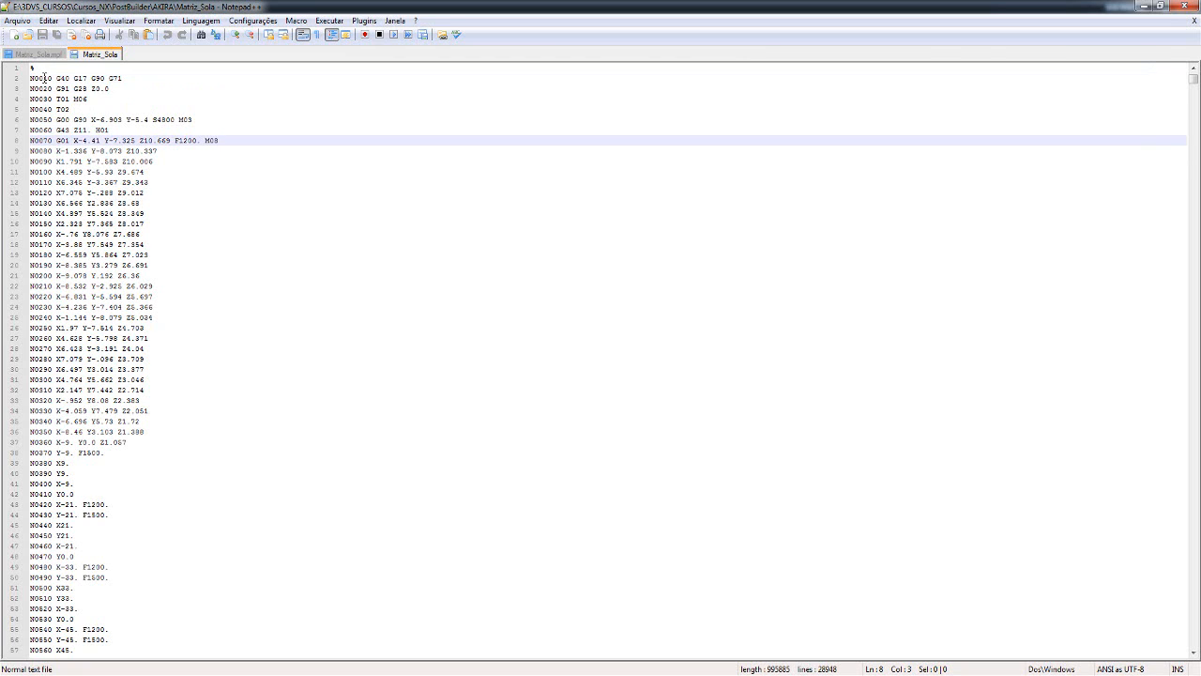
{"action": "left_click_drag", "start_coordinate": [45, 78], "coordinate": [140, 77]}
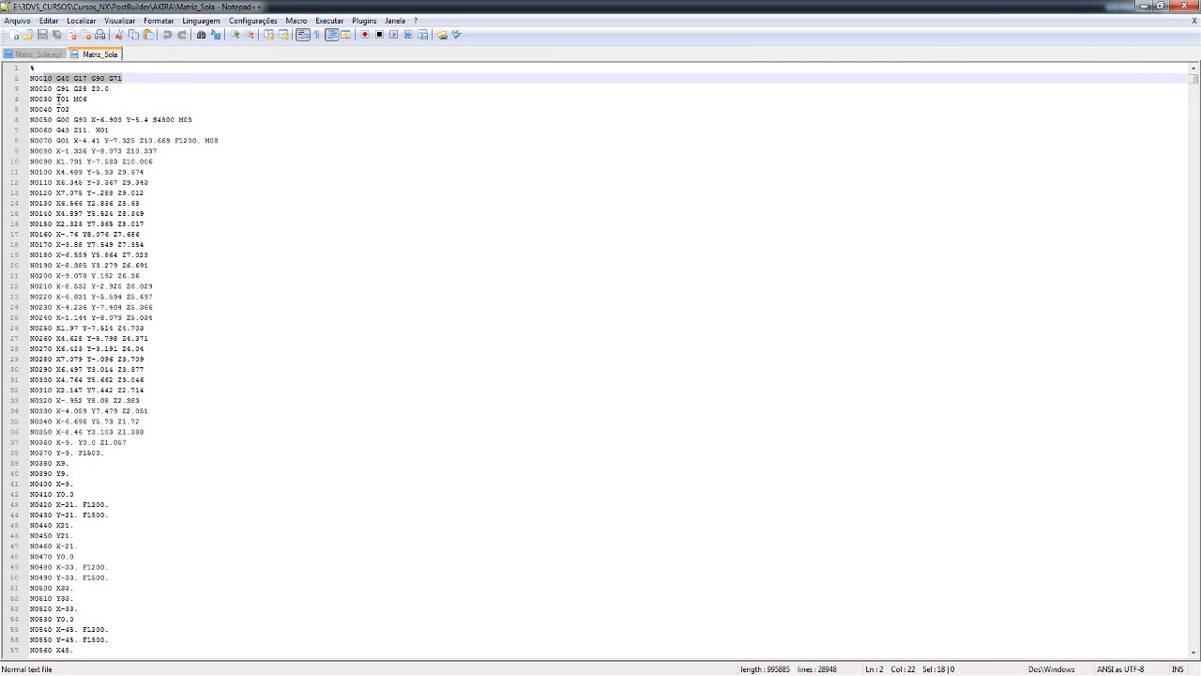
{"action": "left_click_drag", "start_coordinate": [55, 99], "coordinate": [122, 105]}
{"action": "left_click", "coordinate": [105, 101]}
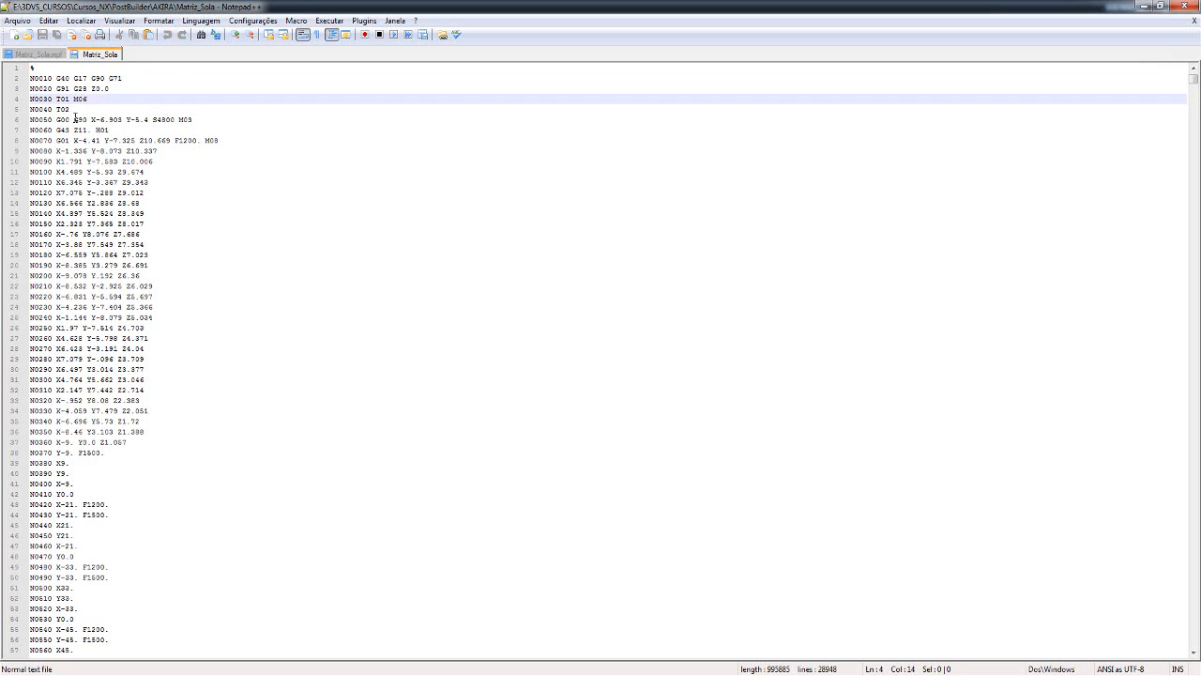
{"action": "left_click", "coordinate": [78, 110]}
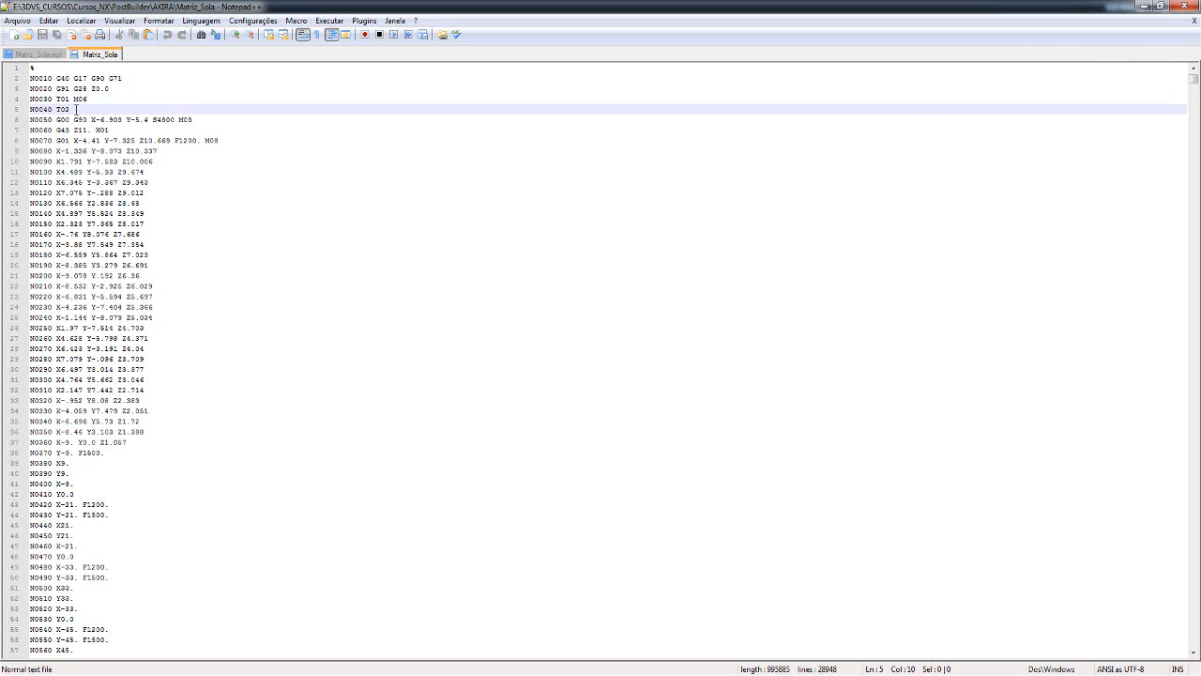
{"action": "double_click", "coordinate": [87, 108]}
{"action": "left_click", "coordinate": [80, 110]}
{"action": "left_click_drag", "start_coordinate": [58, 119], "coordinate": [215, 117]}
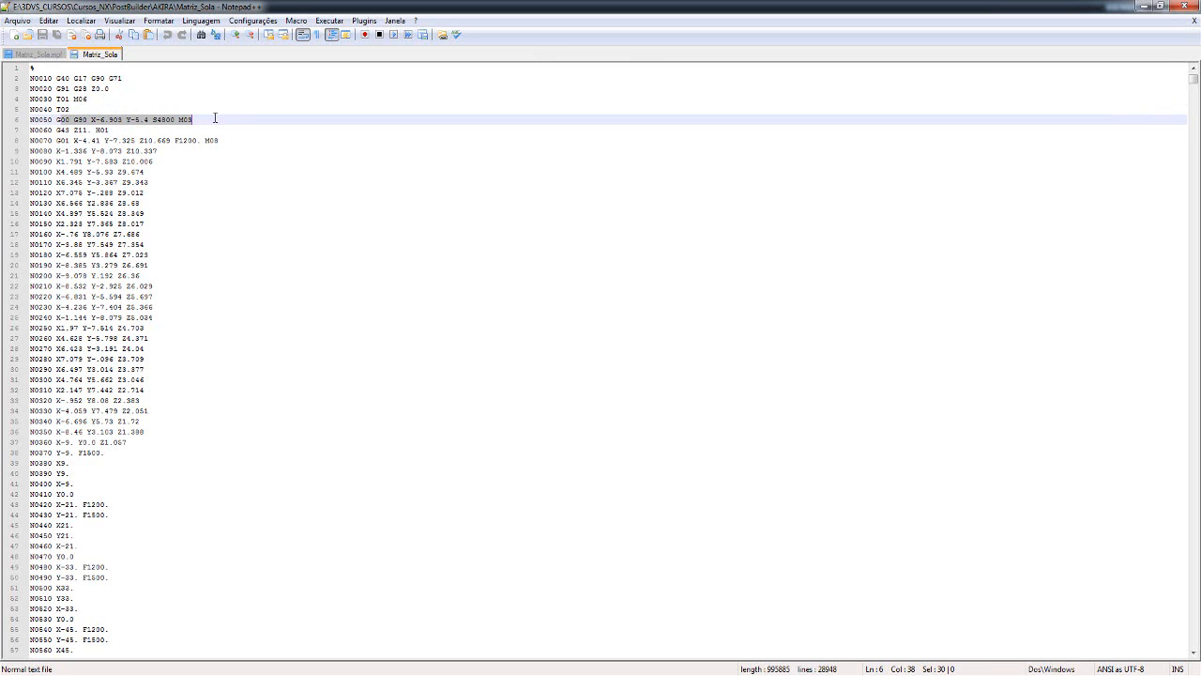
{"action": "double_click", "coordinate": [163, 120]}
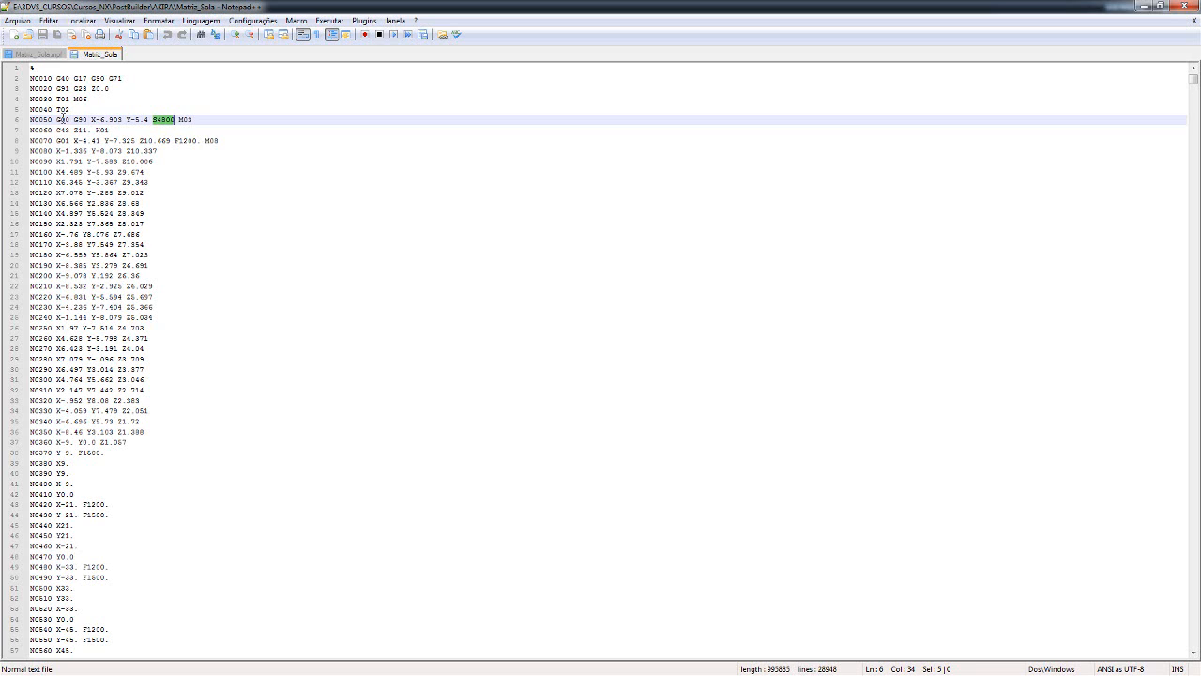
Examine the rapid and linear motion codes, the opening blocks and the block numbering at the start of the NC program.
{"action": "double_click", "coordinate": [62, 119]}
{"action": "double_click", "coordinate": [62, 140]}
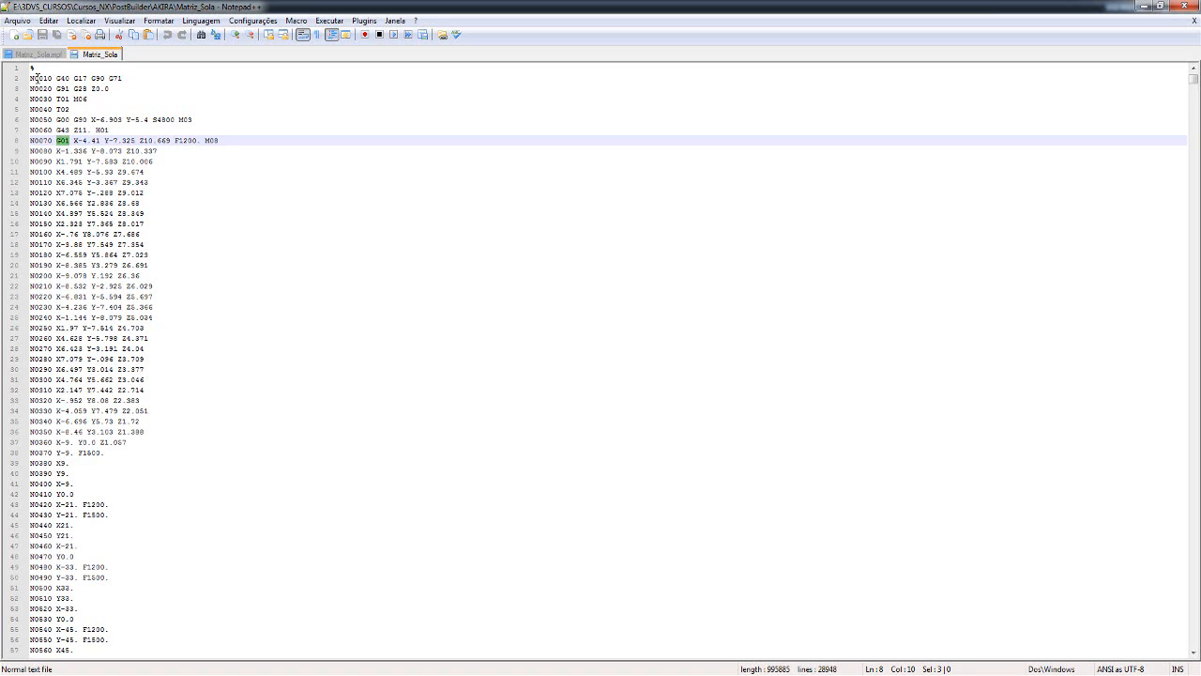
{"action": "left_click_drag", "start_coordinate": [30, 78], "coordinate": [44, 201]}
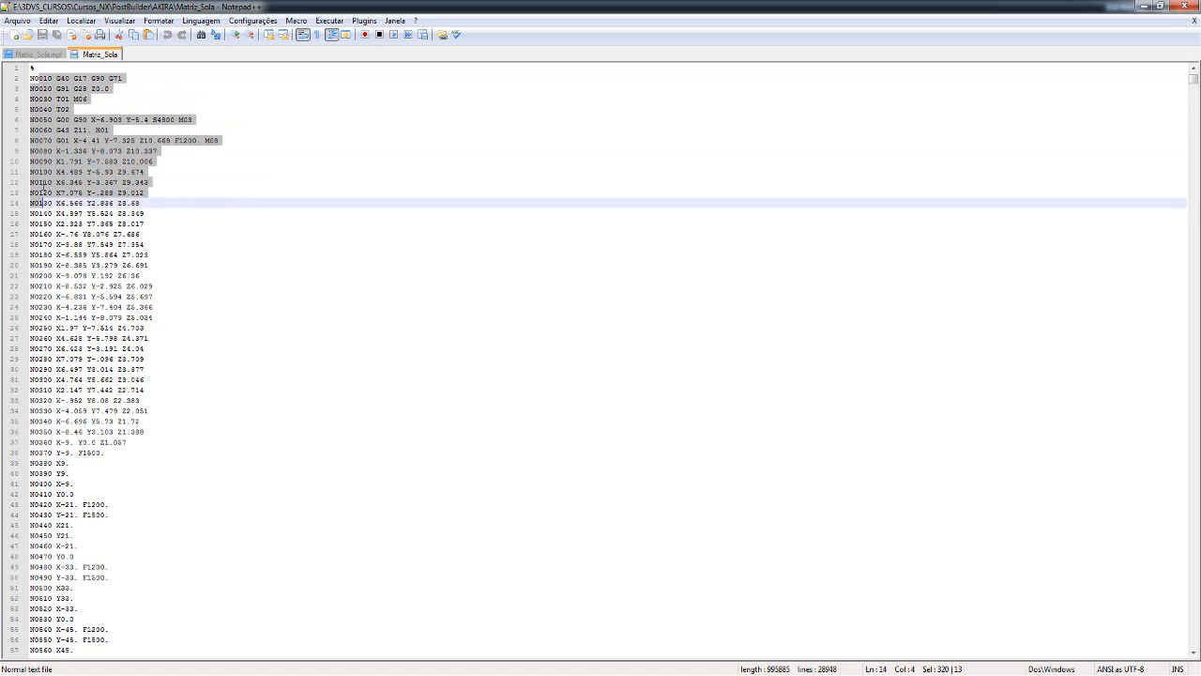
{"action": "left_click", "coordinate": [44, 201]}
{"action": "left_click_drag", "start_coordinate": [35, 80], "coordinate": [60, 99]}
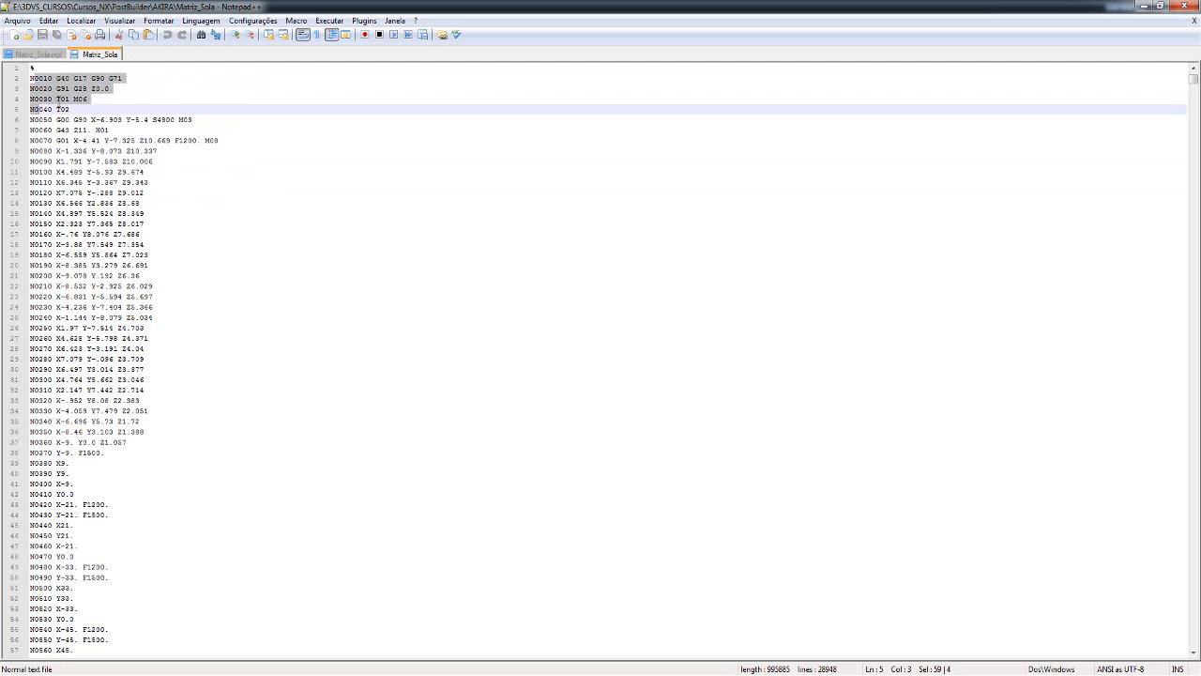
{"action": "left_click", "coordinate": [60, 99]}
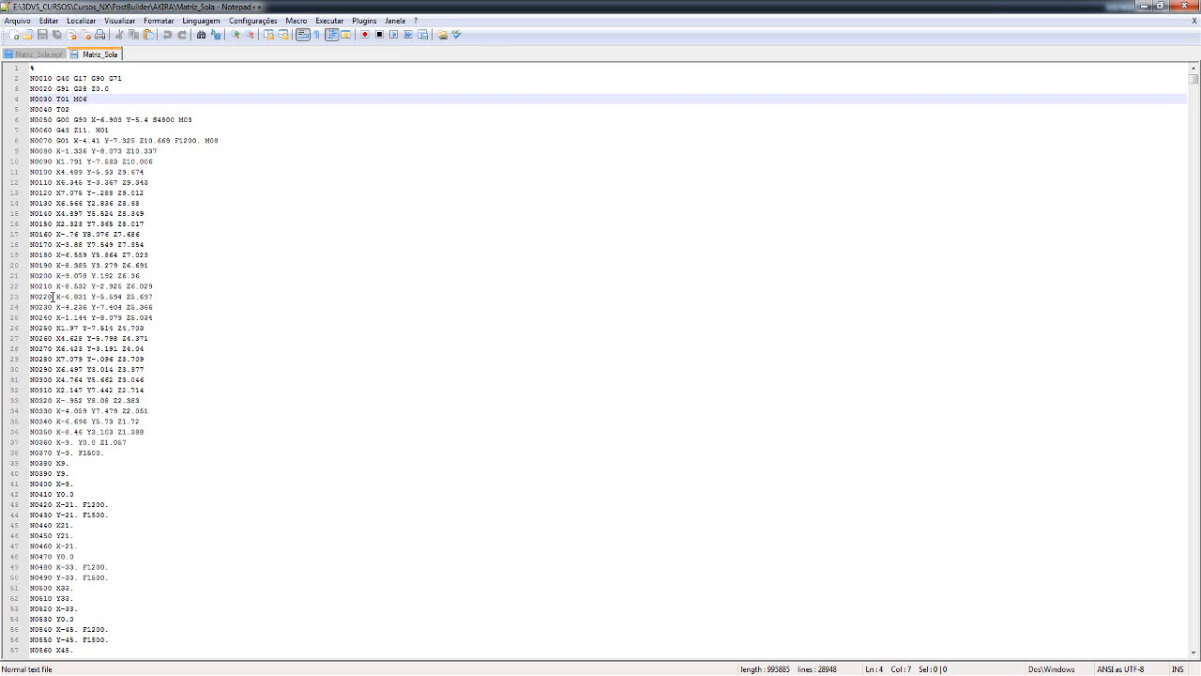
{"action": "left_click_drag", "start_coordinate": [52, 297], "coordinate": [31, 298]}
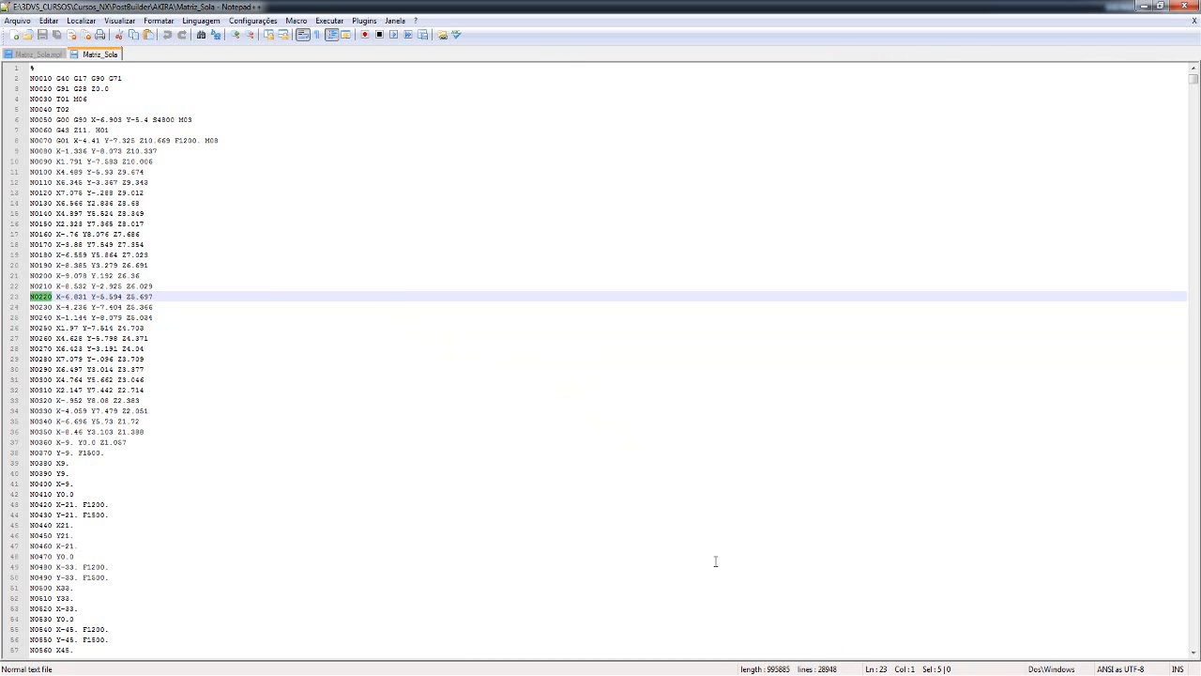
{"action": "left_click", "coordinate": [374, 452]}
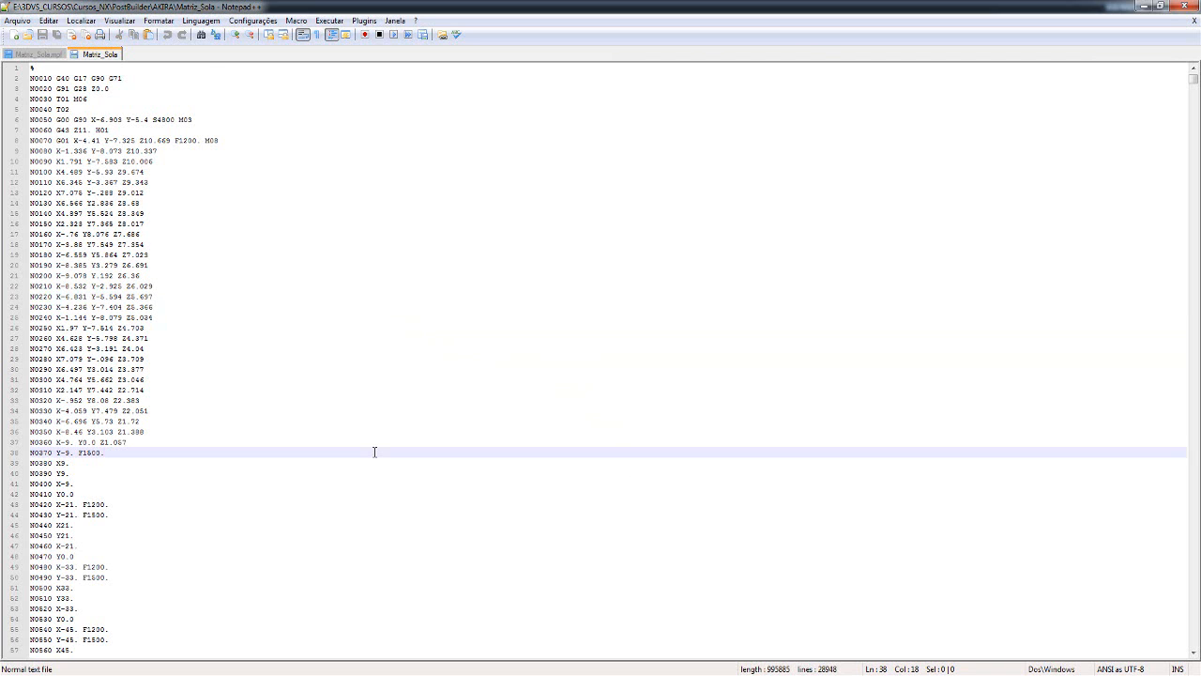
Go to the end of the NC program and examine its closing blocks, sequence numbers and last arc-move coordinates.
{"action": "key", "text": "ctrl+End"}
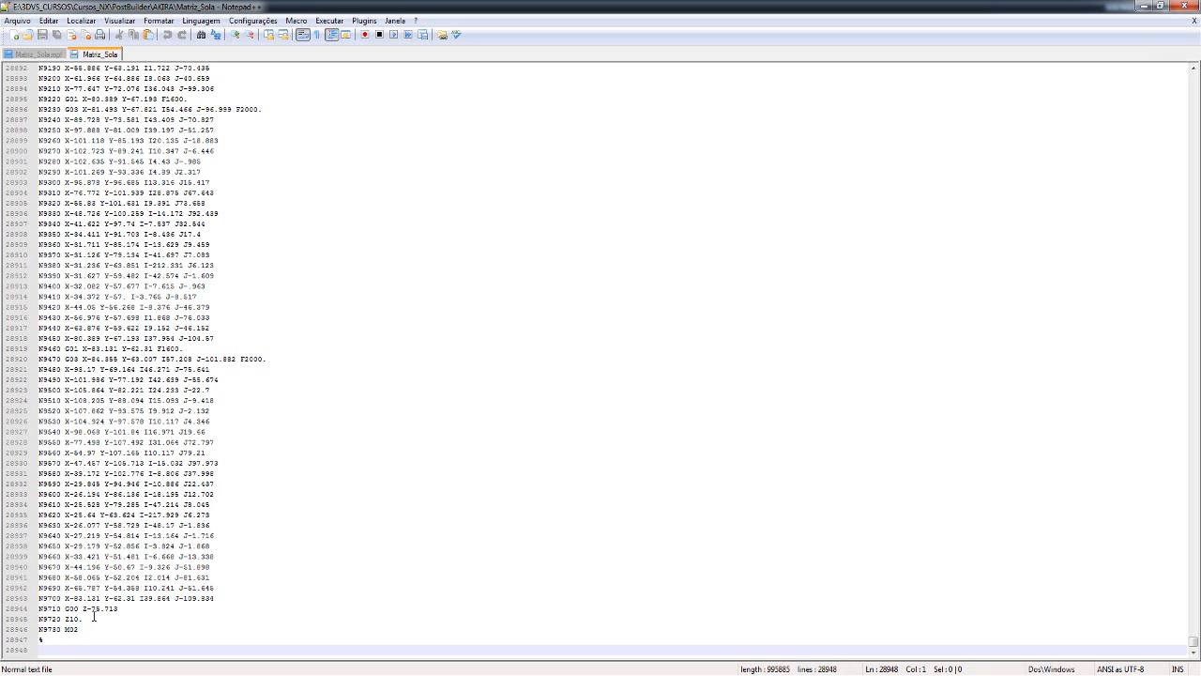
{"action": "left_click_drag", "start_coordinate": [61, 618], "coordinate": [28, 619]}
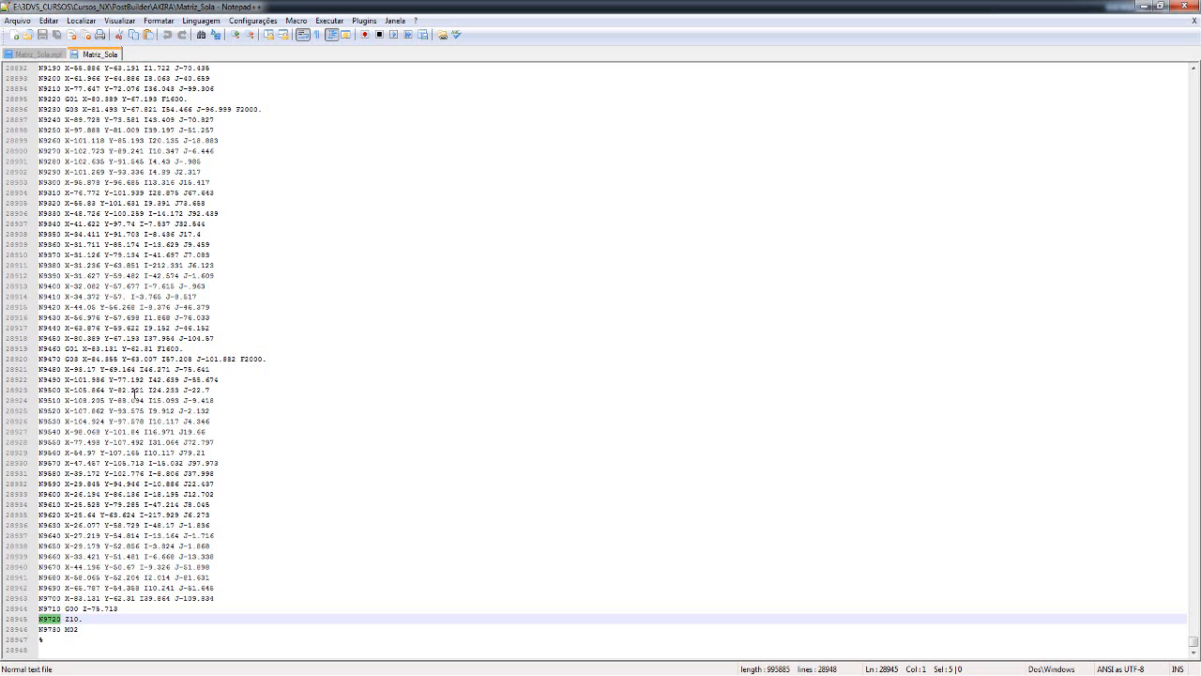
{"action": "double_click", "coordinate": [97, 389]}
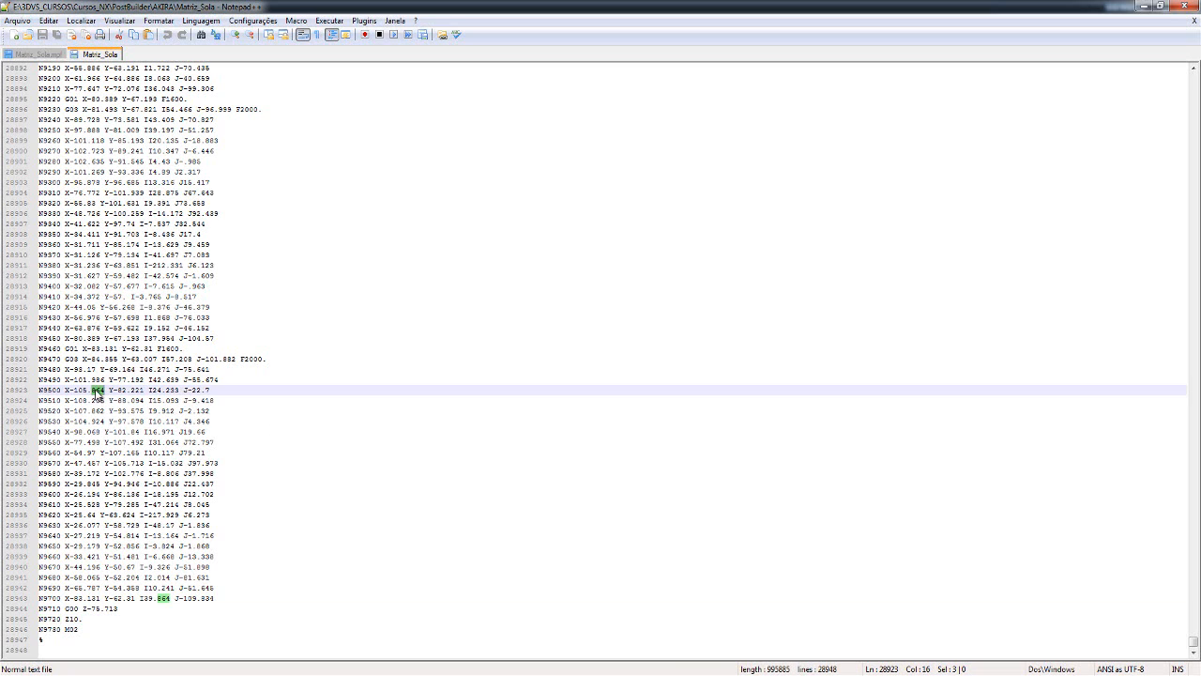
{"action": "left_click", "coordinate": [93, 390]}
{"action": "double_click", "coordinate": [97, 389]}
{"action": "left_click", "coordinate": [271, 359]}
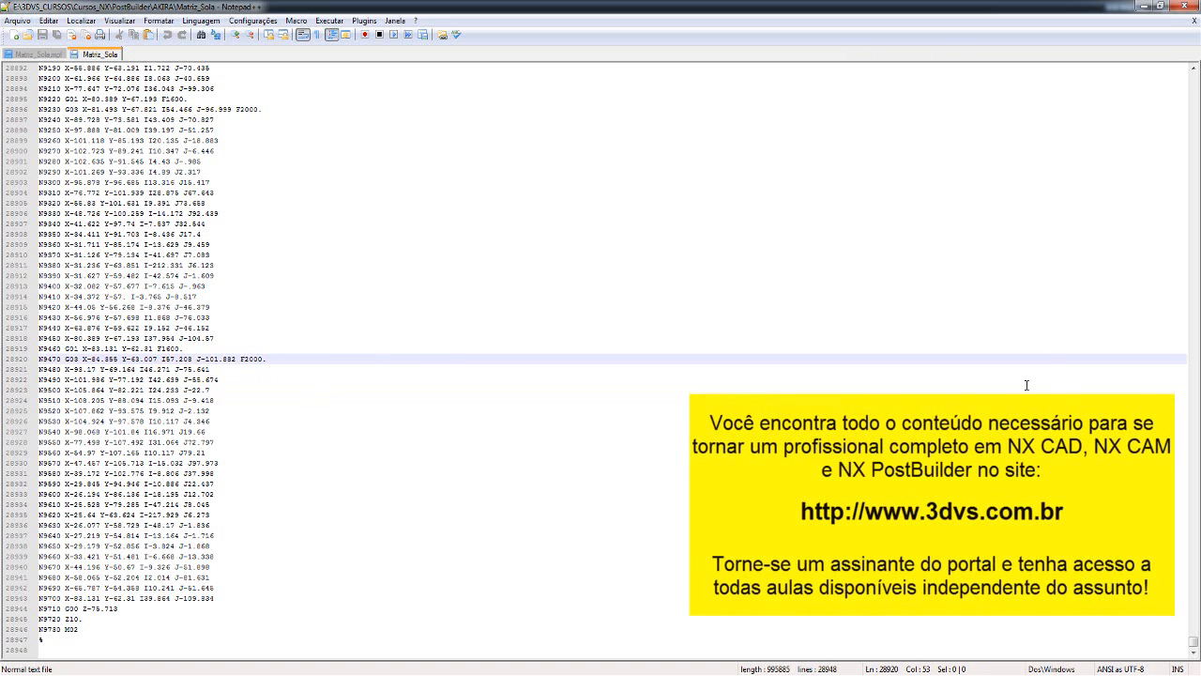
Return to the beginning of the NC program and review its first cutting moves.
{"action": "key", "text": "ctrl+Home"}
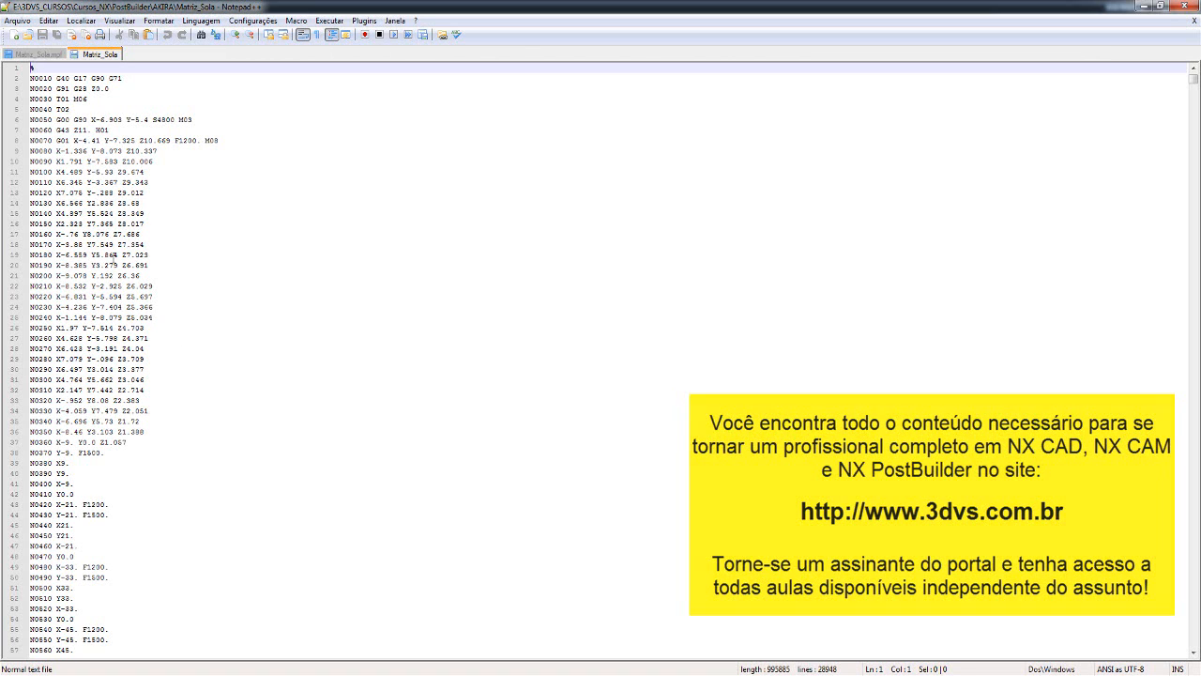
{"action": "left_click_drag", "start_coordinate": [184, 329], "coordinate": [56, 140]}
{"action": "left_click", "coordinate": [165, 192]}
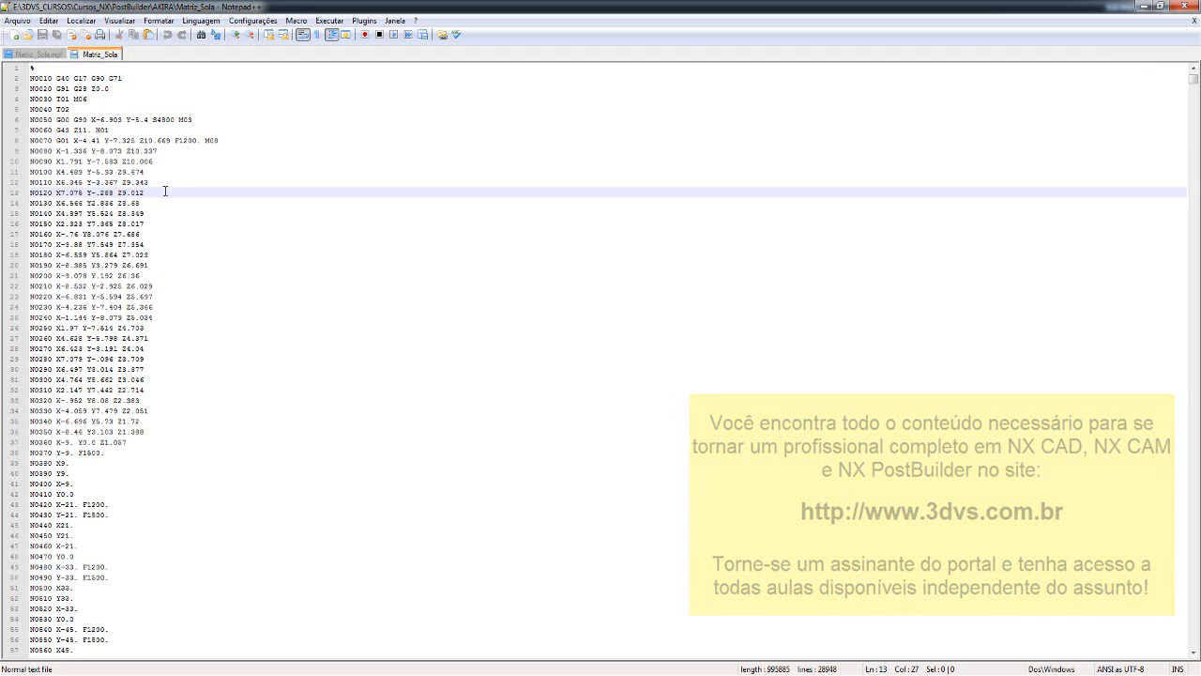